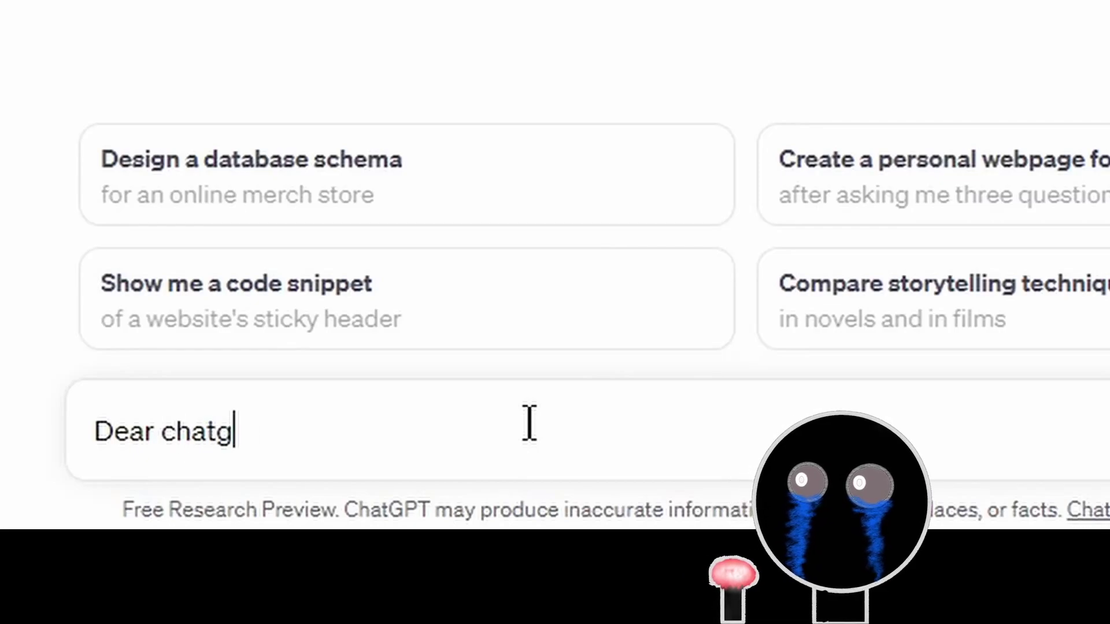
Ask ChatGPT "Dear chatgpt, what is the next item for my roguelike game? Sincerely - sticky"
text(t, what is the next item for)
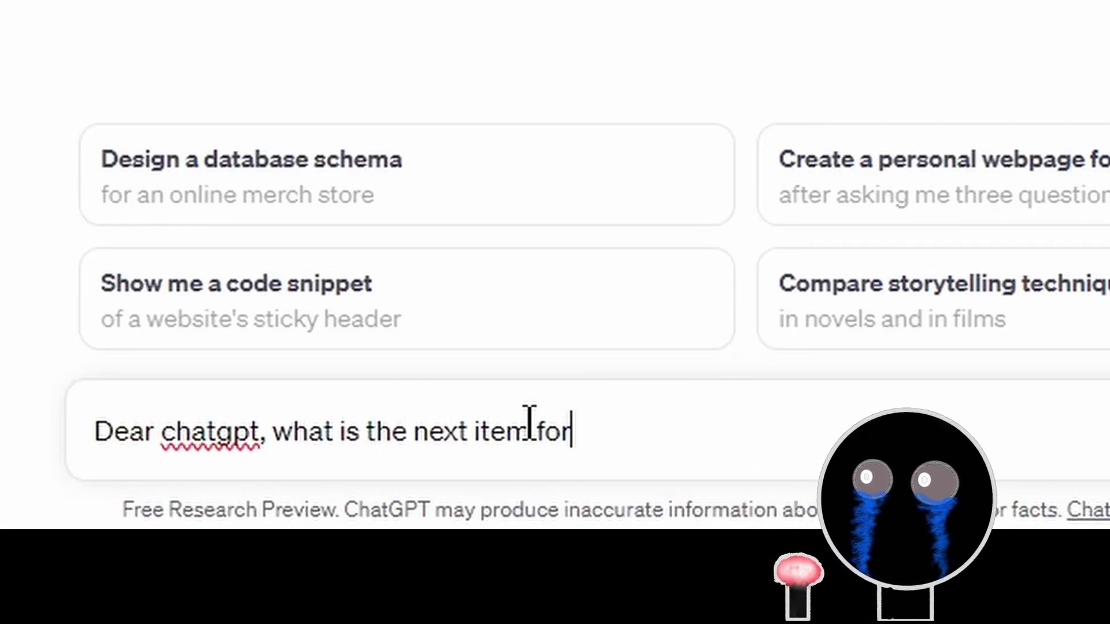
text( my roguelike game? Sinc)
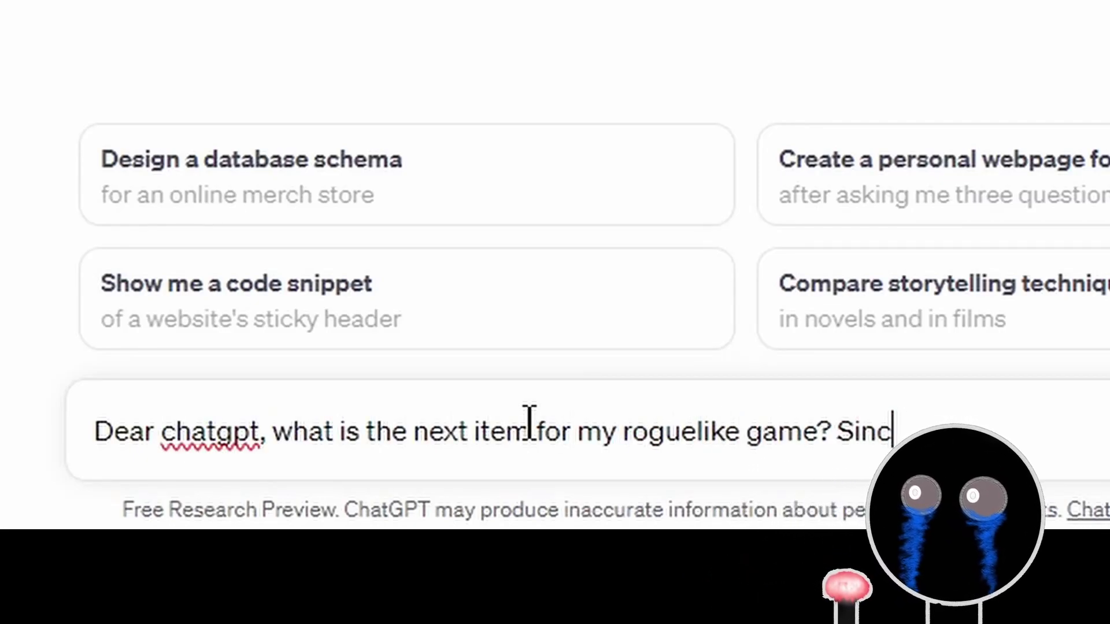
text(erely - sticky)
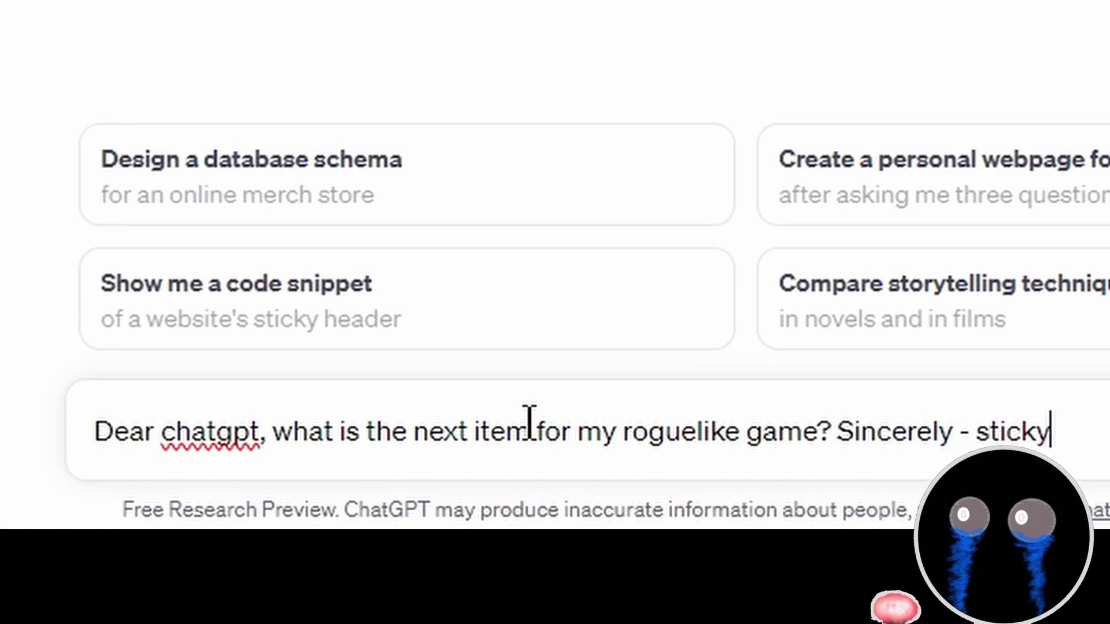
key(Return)
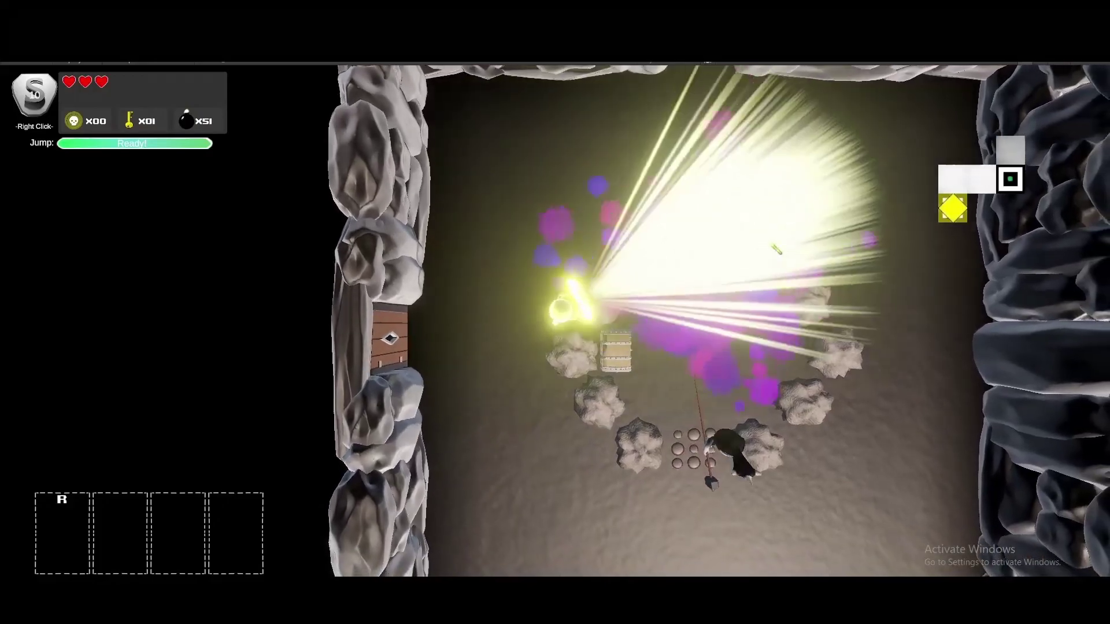
key(s)
key(a)
key(d)
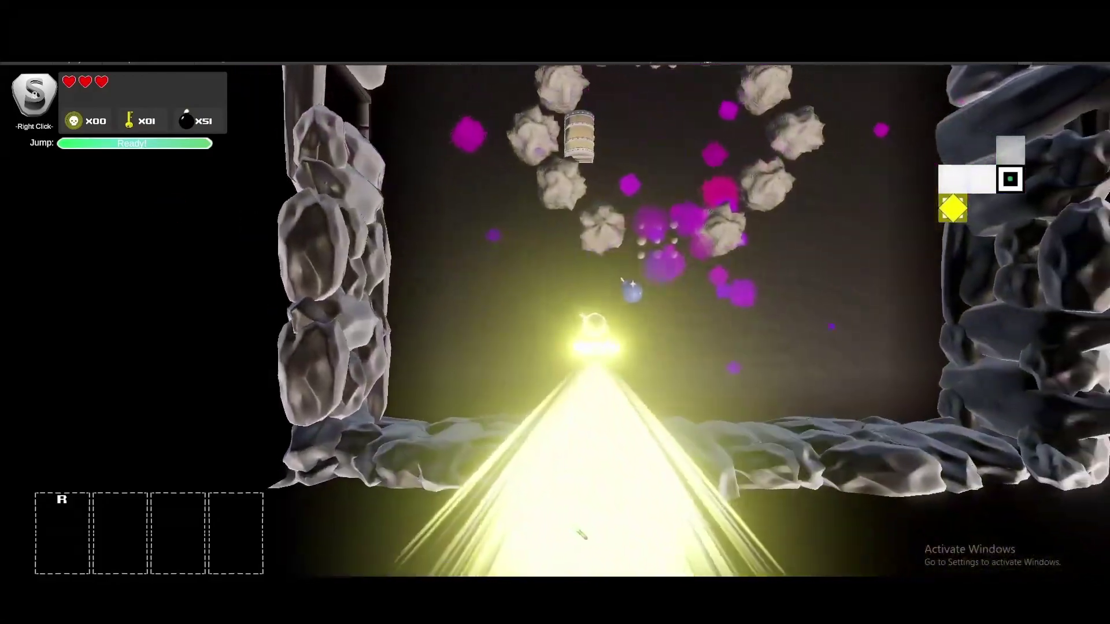
key(a)
key(w)
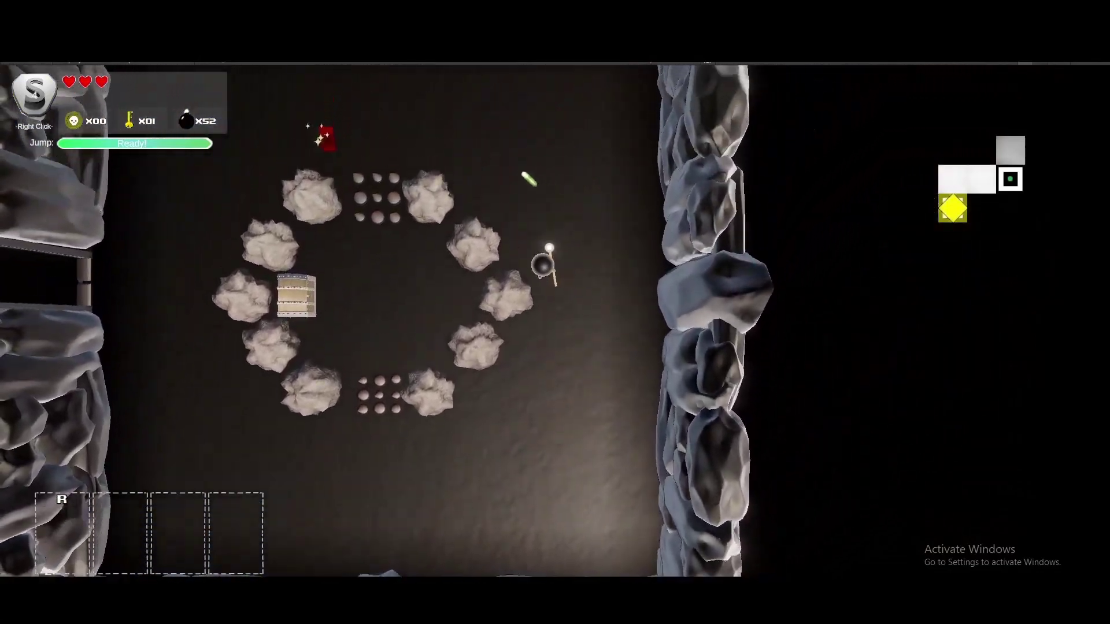
key(w)
key(a)
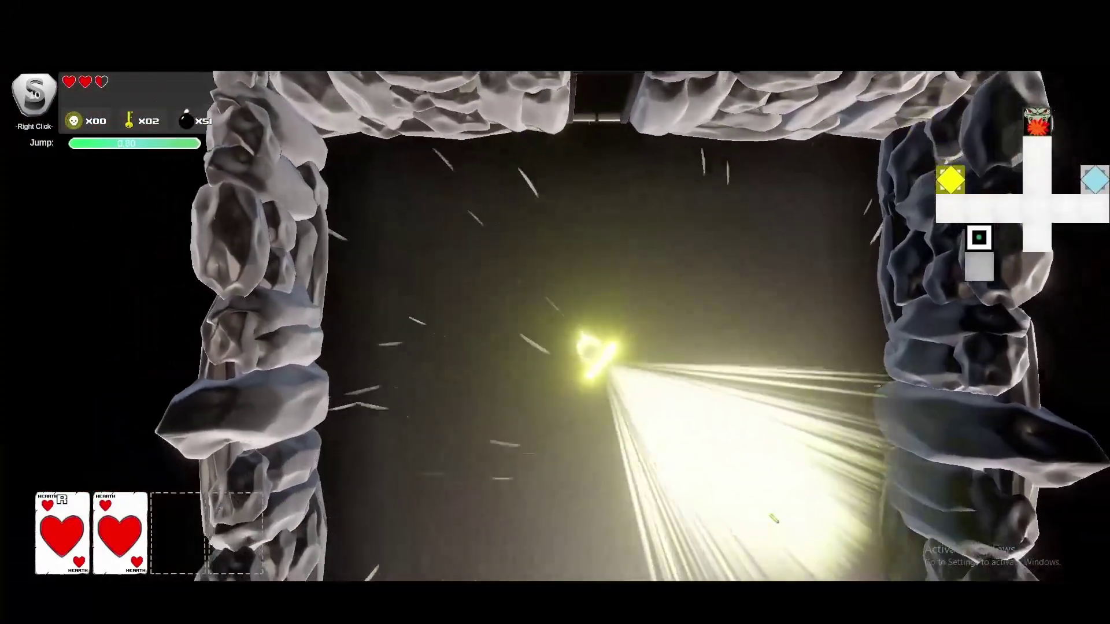
key(d)
key(w)
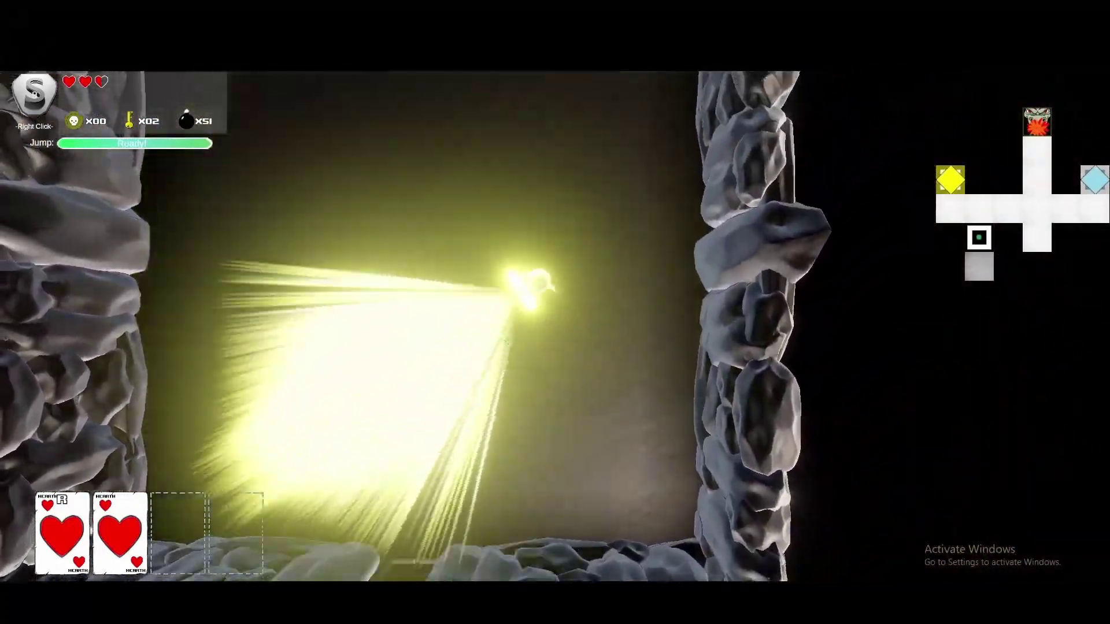
key(a)
key(s)
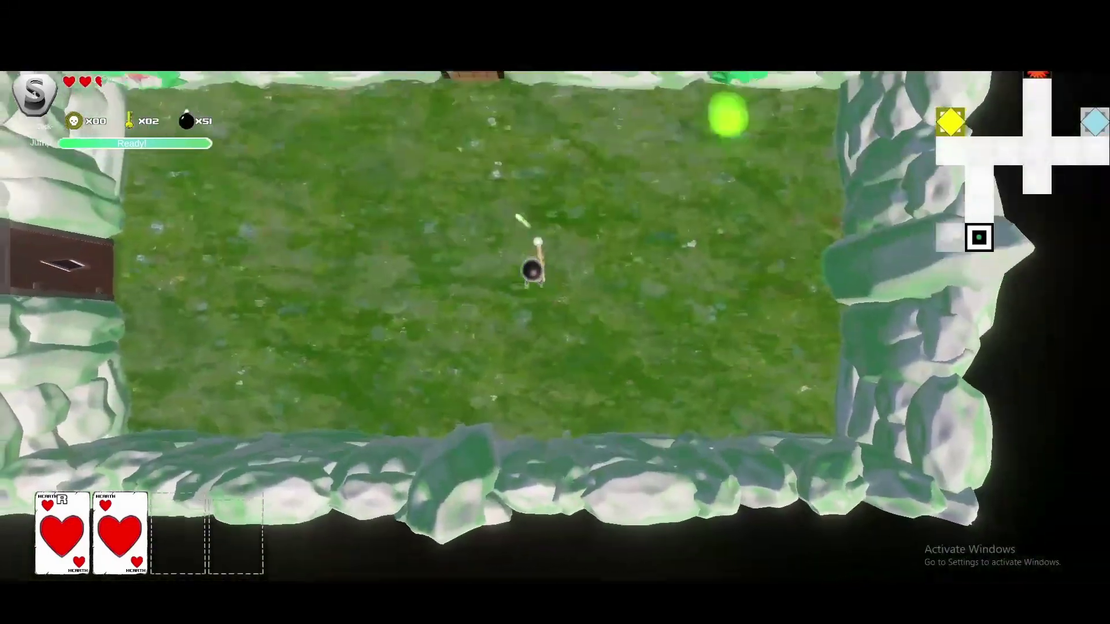
key(d)
key(a)
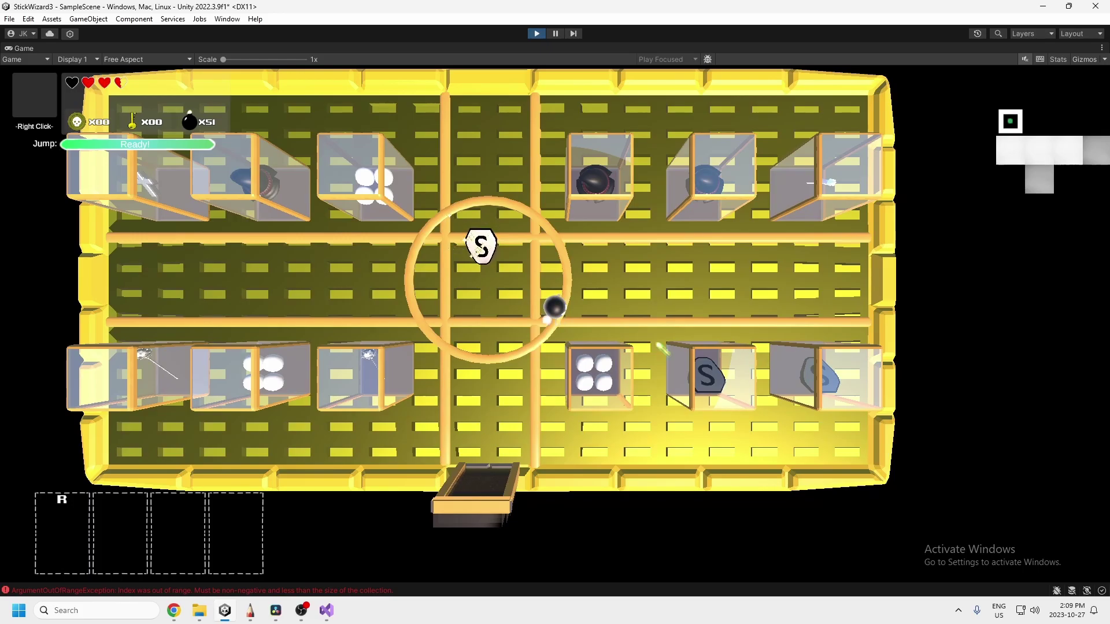
In the Unity play test, walk the character around the yellow item room and pick up the MirrorShield
key(a)
key(w)
key(d)
key(s)
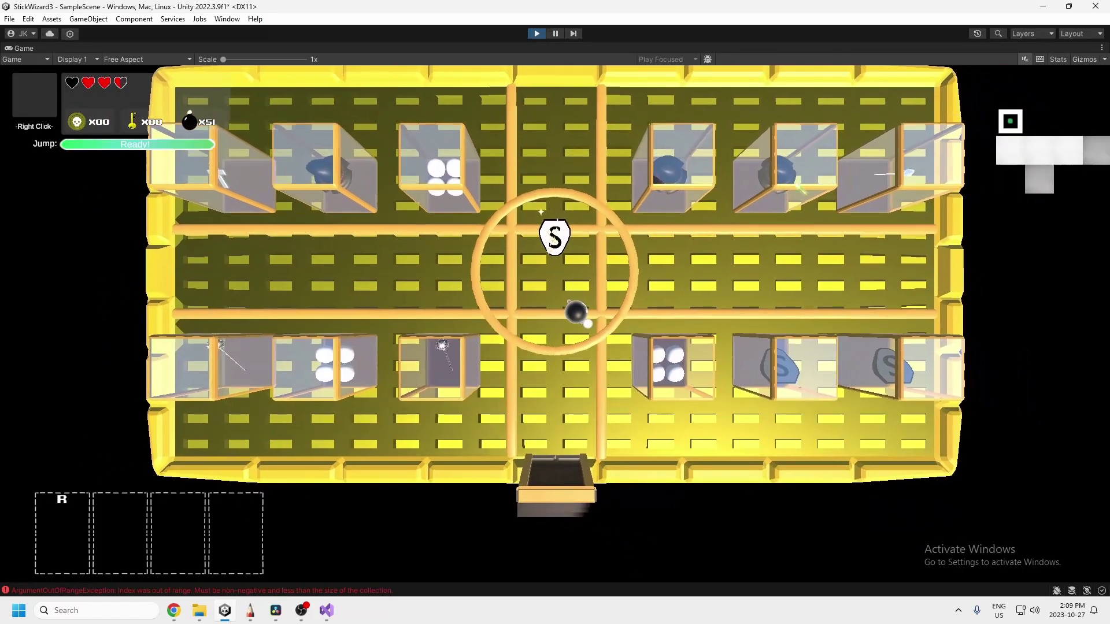
key(d)
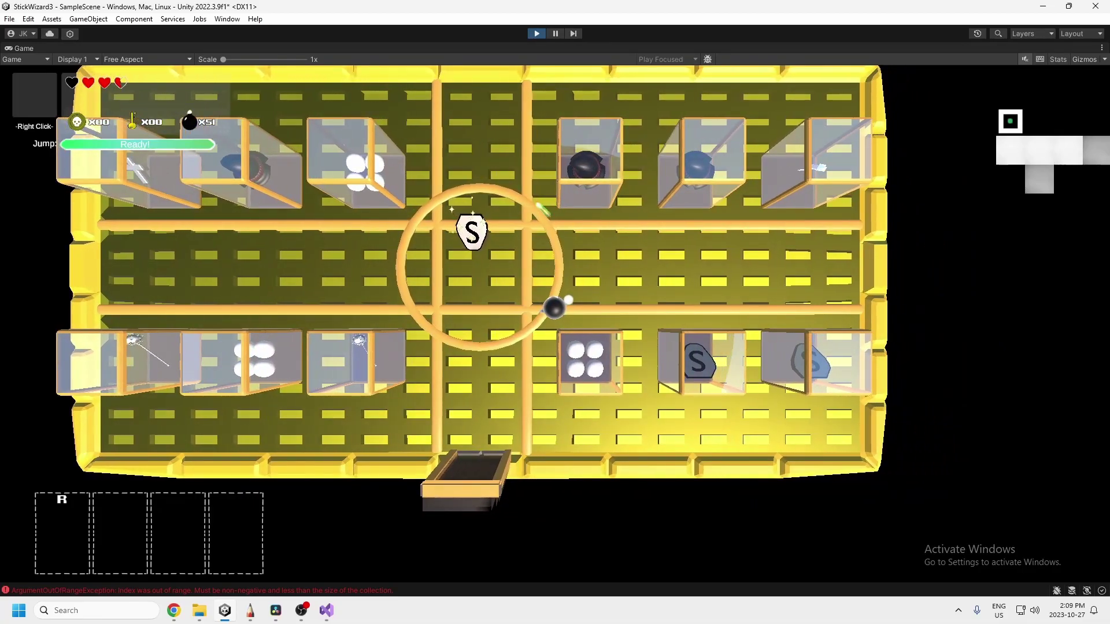
key(a)
key(w)
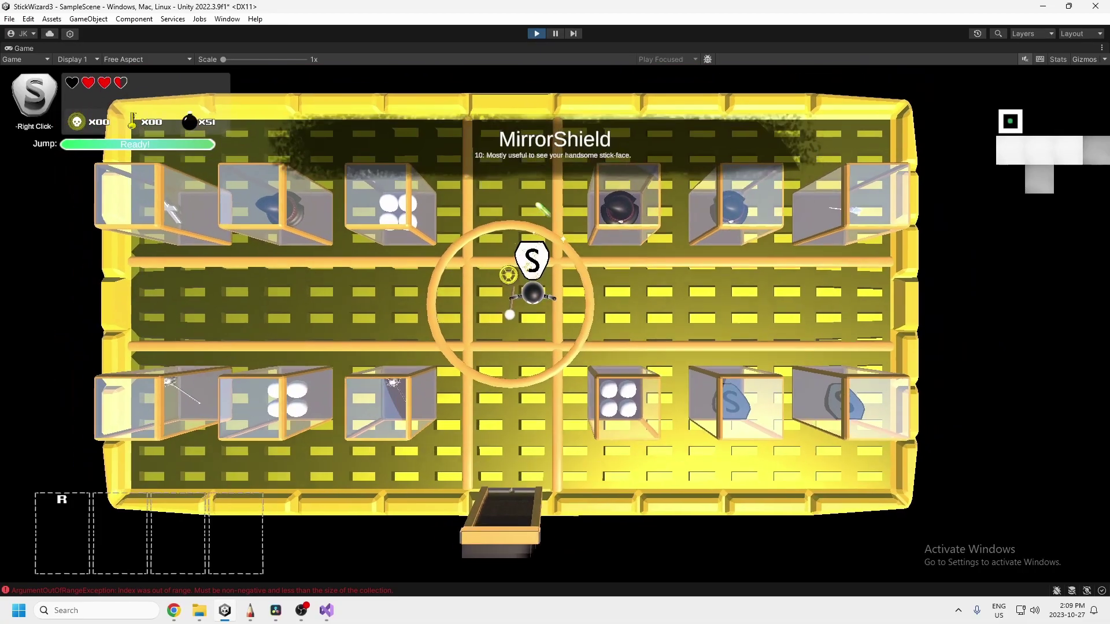
Activate the mirror shield in the yellow item room and aim its light beam while moving toward the east wall
key(d)
key(s)
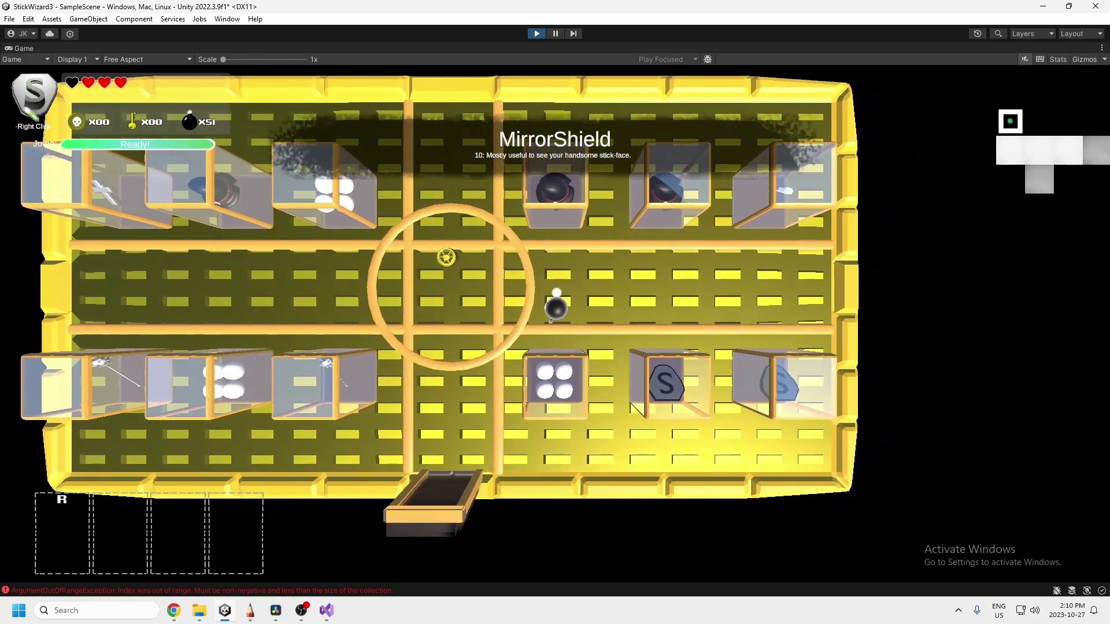
key(a)
key(w)
key(d)
key(s)
right_click(663, 316)
key(d)
key(s)
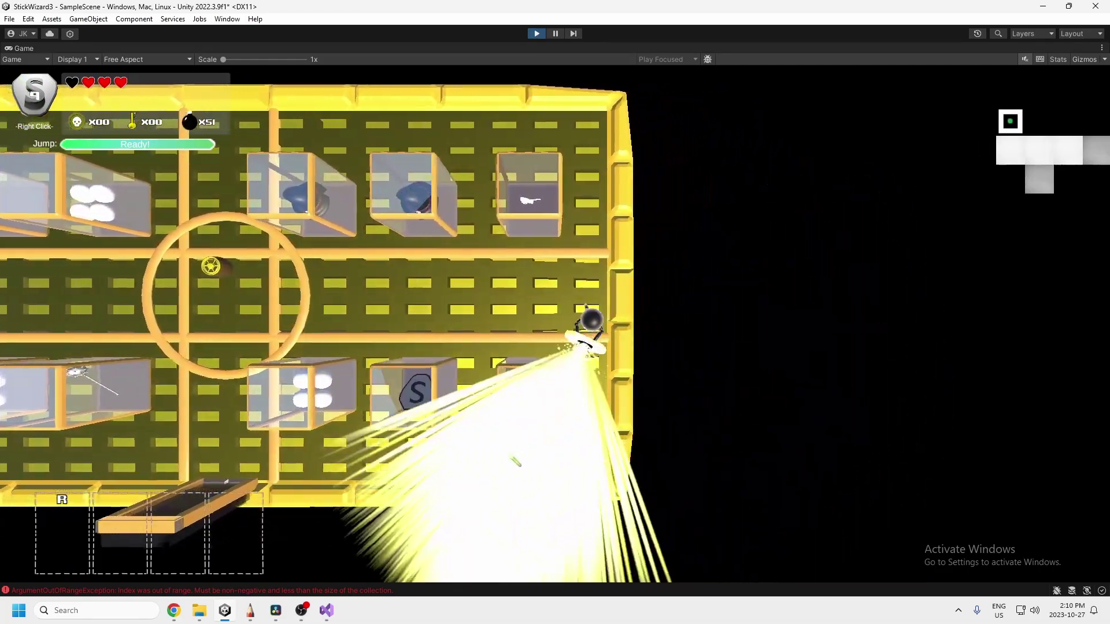
Walk the character back from the east wall to the central circle of the item room
key(a)
key(w)
key(a)
key(s)
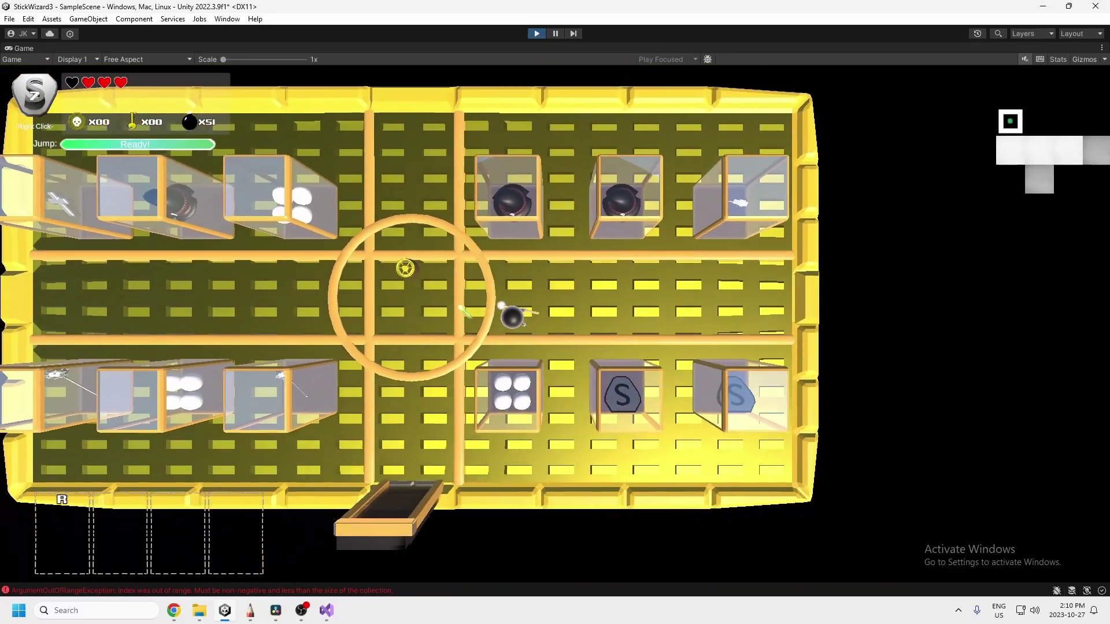
key(w)
key(d)
key(s)
key(a)
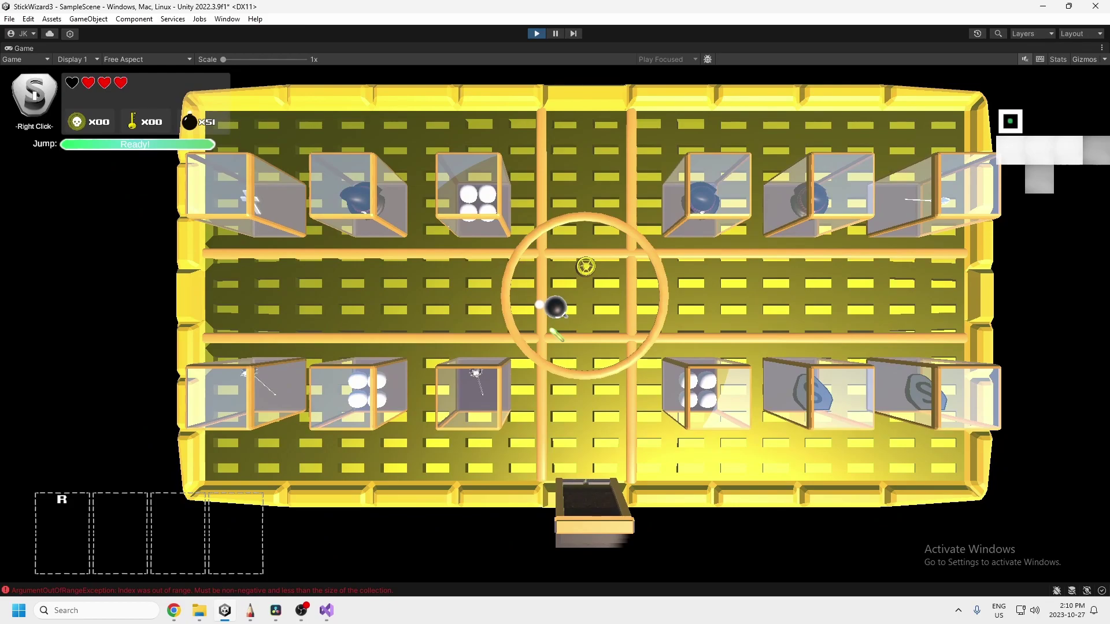
Leave the item room through its south exit and travel on to the grassy room with the green beam
key(s)
key(d)
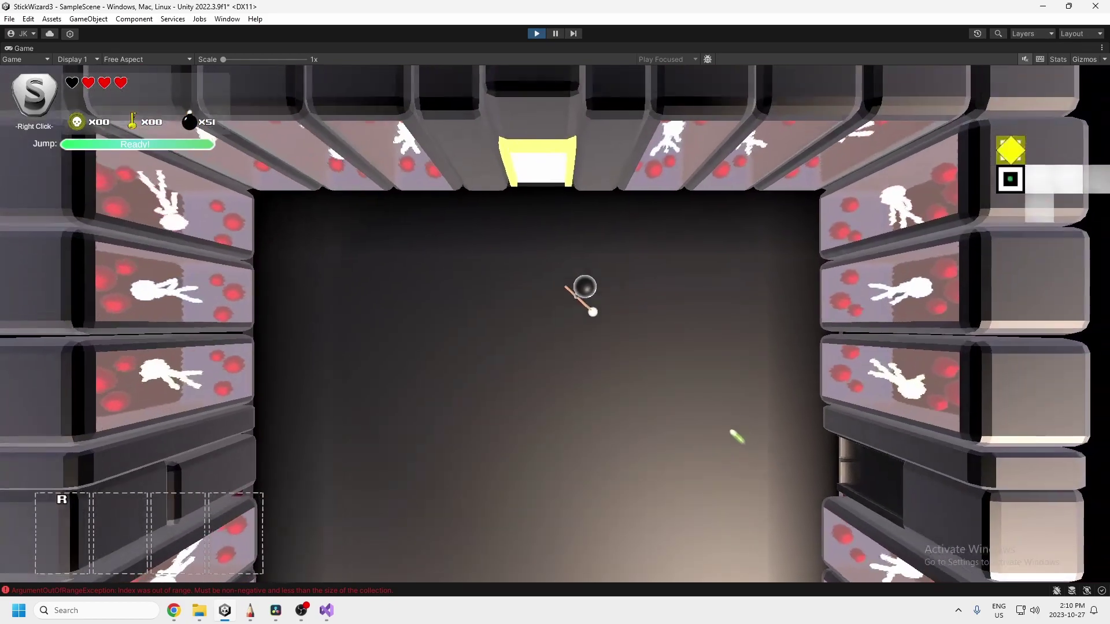
key(space)
key(d)
key(s)
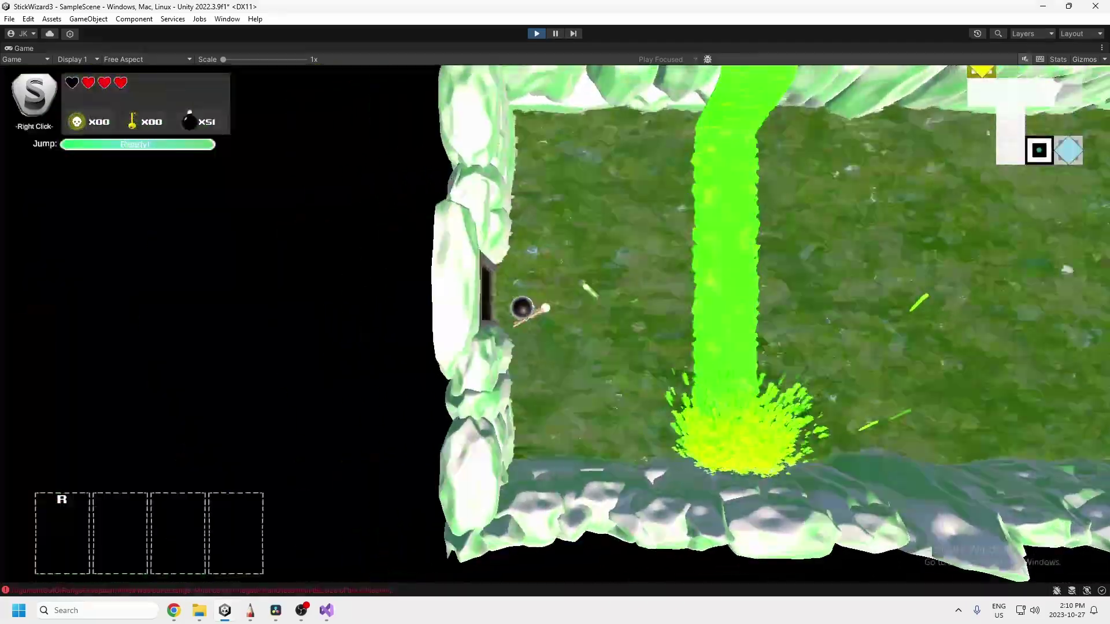
Test the mirror shield against the green beam in the grassy room and carry on through the dungeon
key(a)
key(w)
key(d)
right_click(701, 134)
key(s)
key(s)
key(a)
key(d)
key(a)
key(w)
key(s)
key(d)
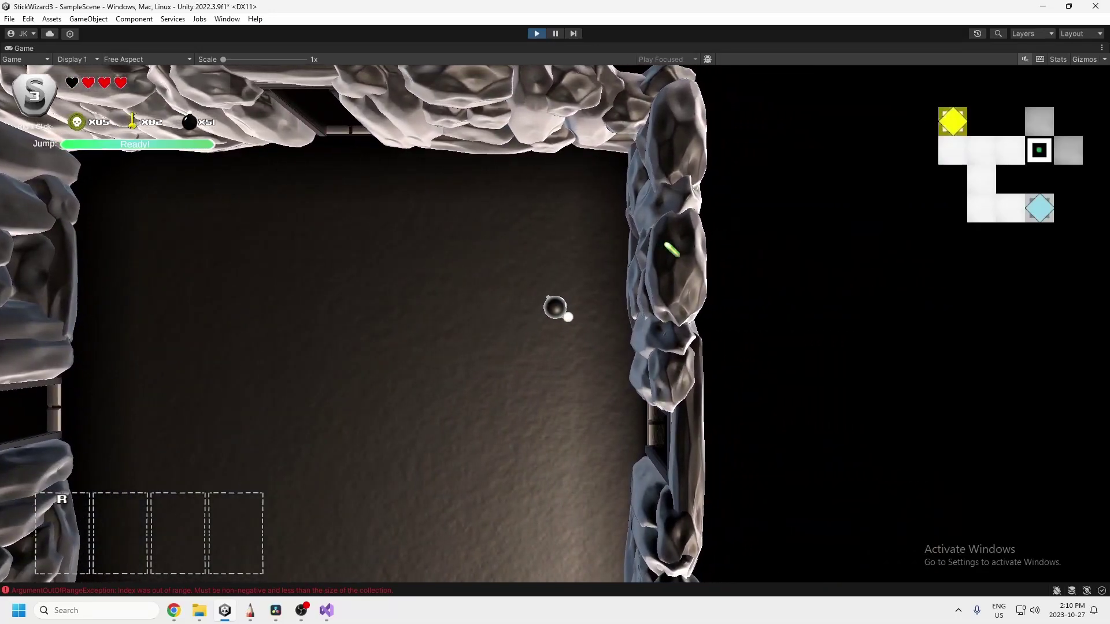
Enter the barrel and cobweb room to the east and activate the mirror shield against the blue slimes
key(s)
key(d)
key(s)
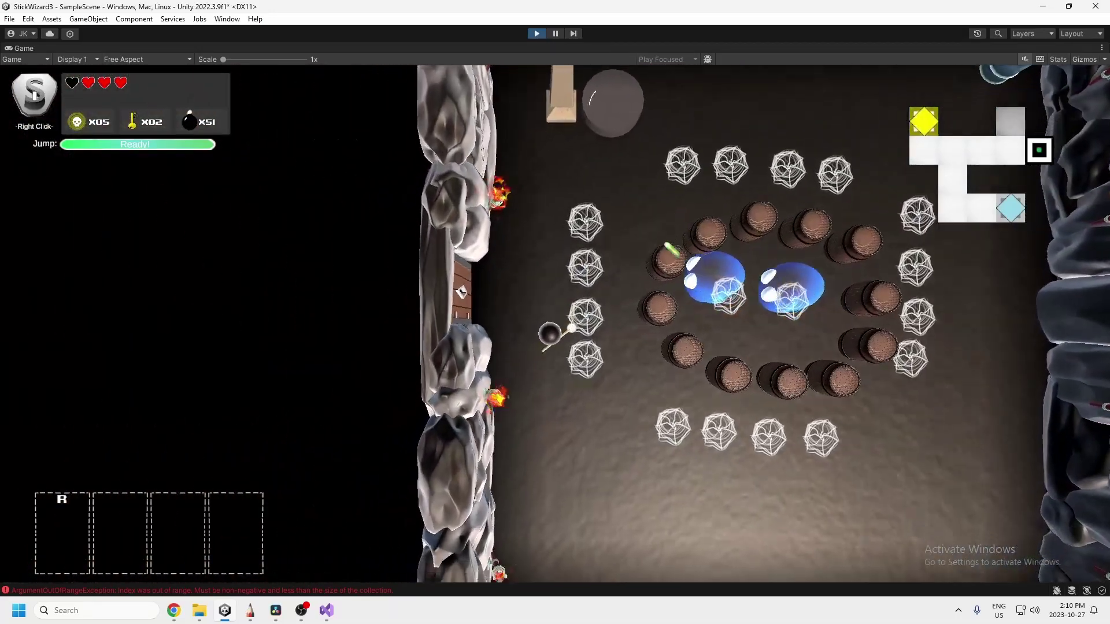
key(d)
key(w)
right_click(678, 157)
key(w)
key(a)
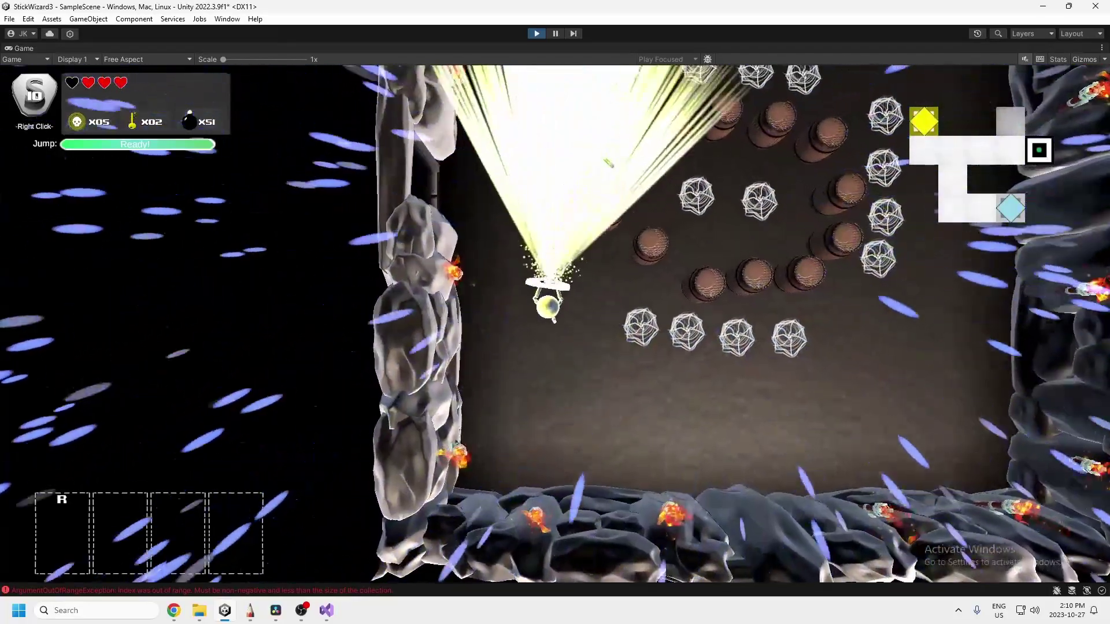
Circle the barrels and cobwebs while aiming the active shield's beam around the room
key(s)
key(d)
key(w)
key(d)
key(s)
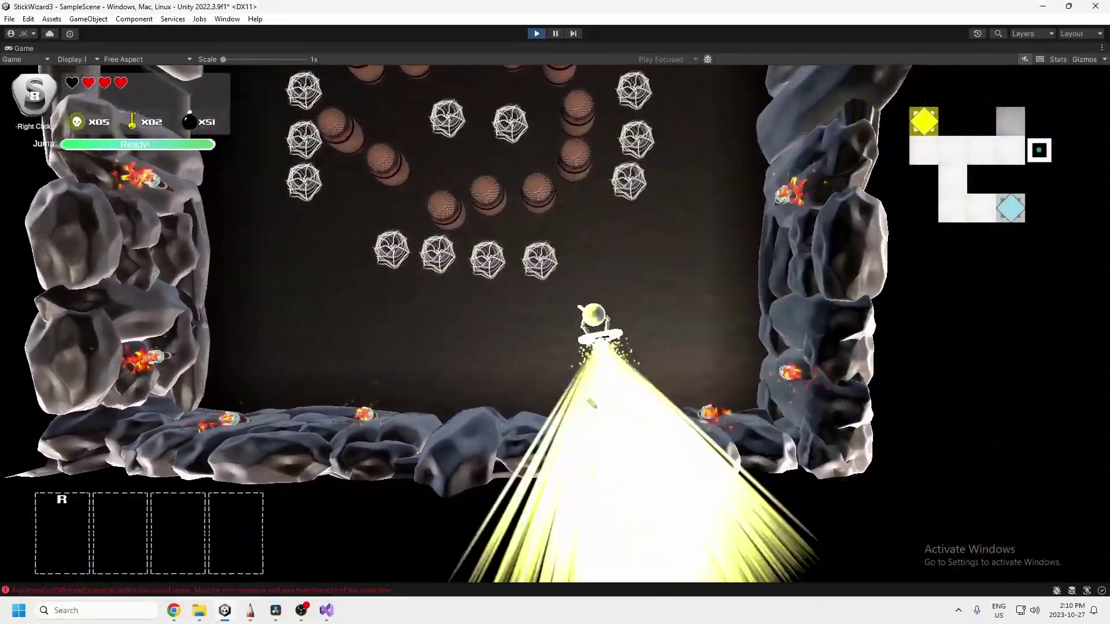
key(w)
key(a)
key(d)
key(w)
key(a)
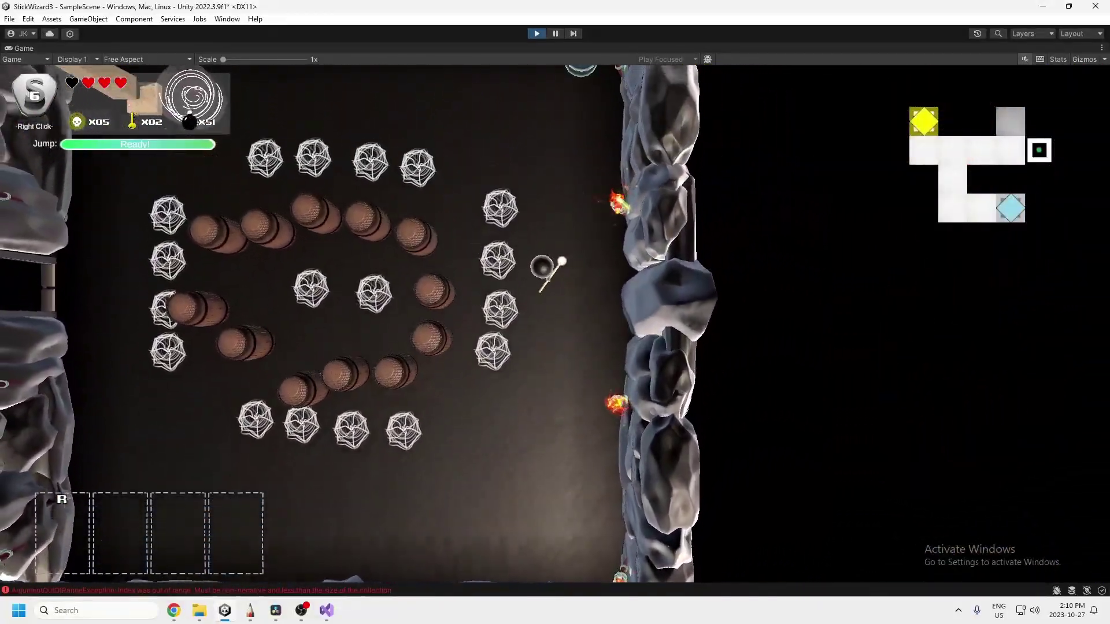
Leave the barrel room to the west and enter the spiked room to the north
key(a)
key(a)
key(s)
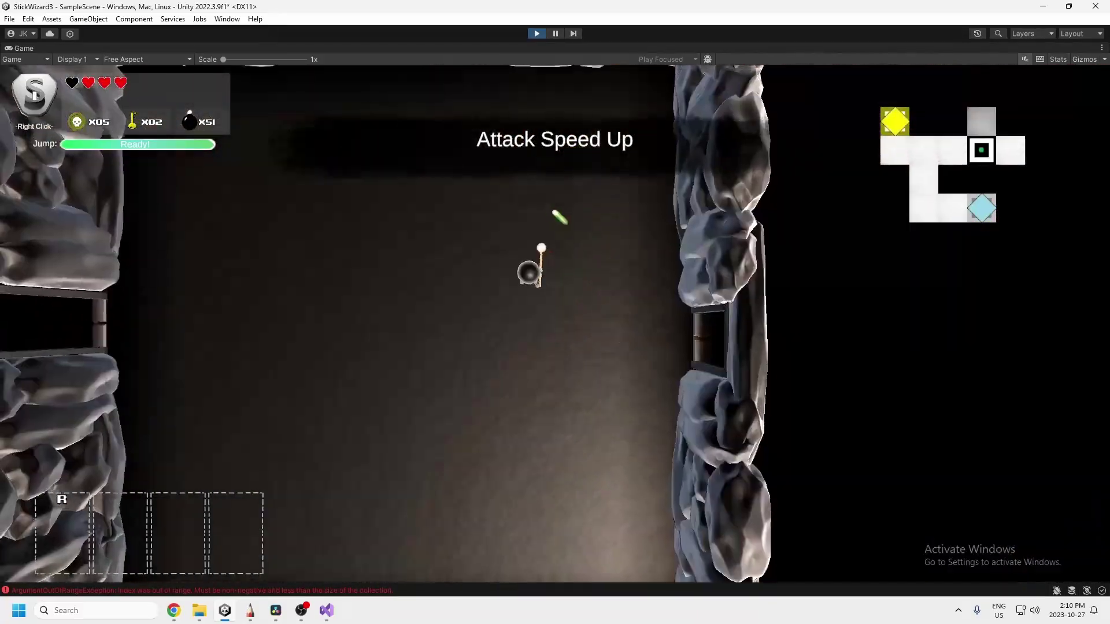
key(a)
key(w)
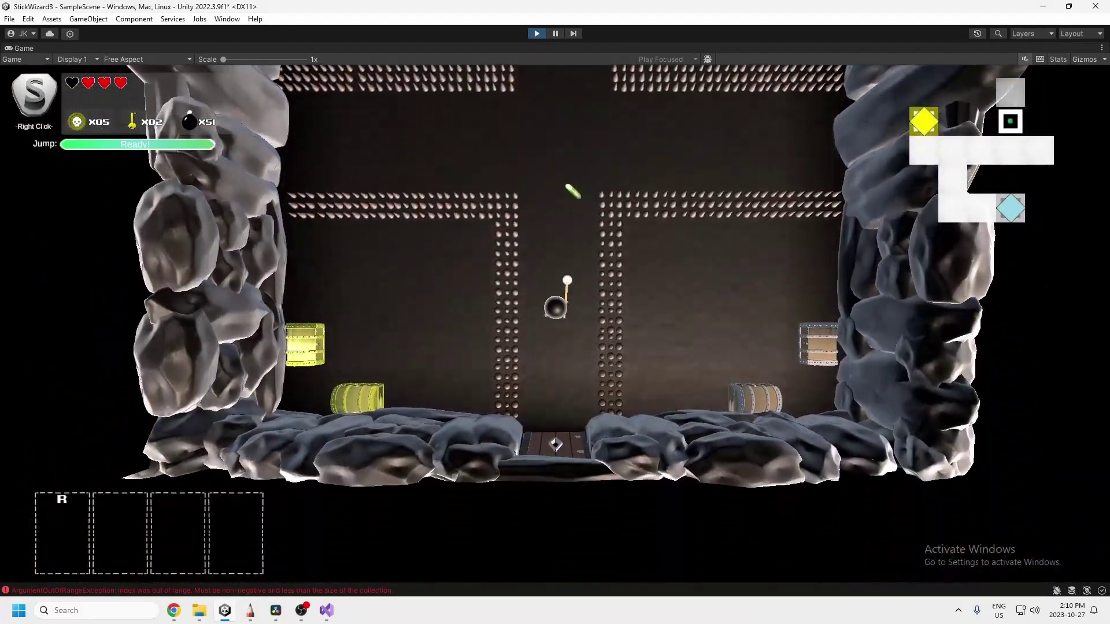
Activate the mirror shield at the crossing of the spiked corridors and move around with its beam
key(w)
right_click(564, 184)
key(d)
key(s)
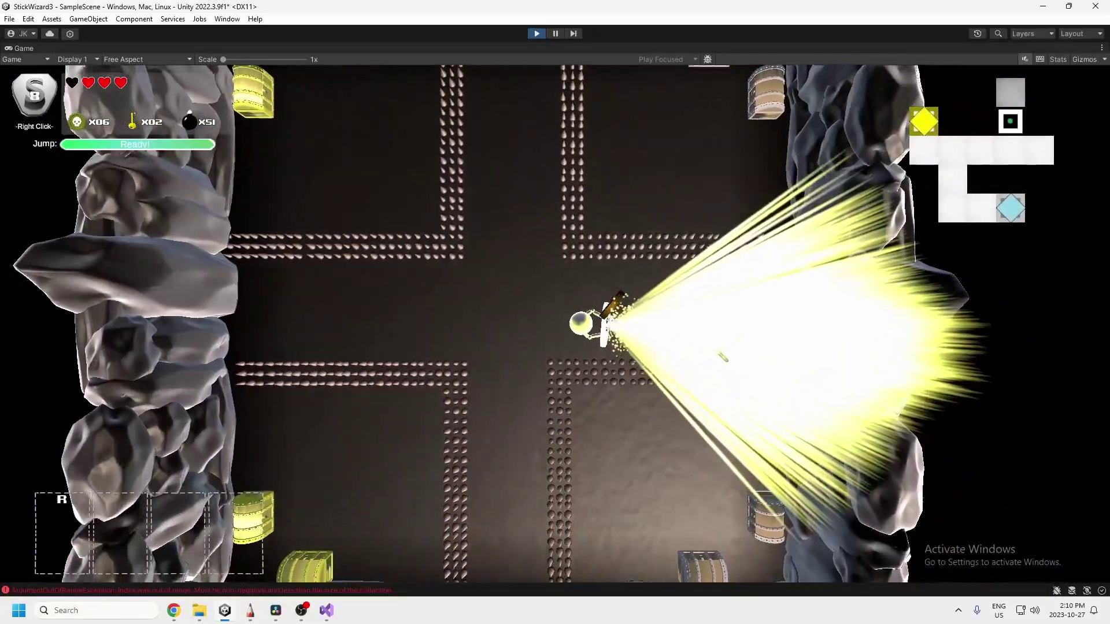
key(a)
key(w)
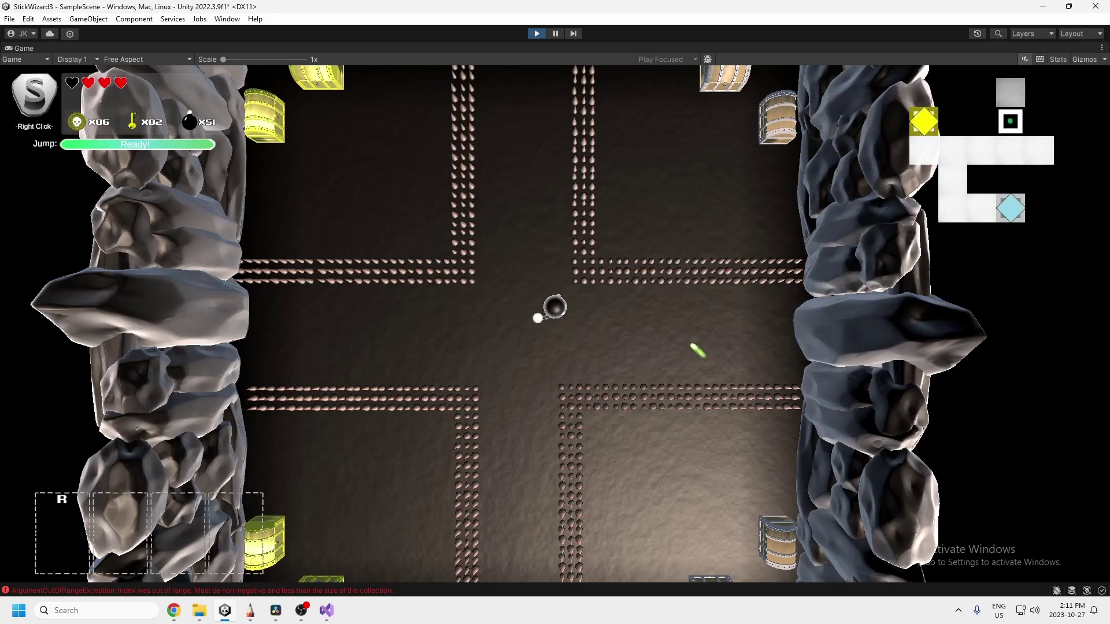
key(w)
key(a)
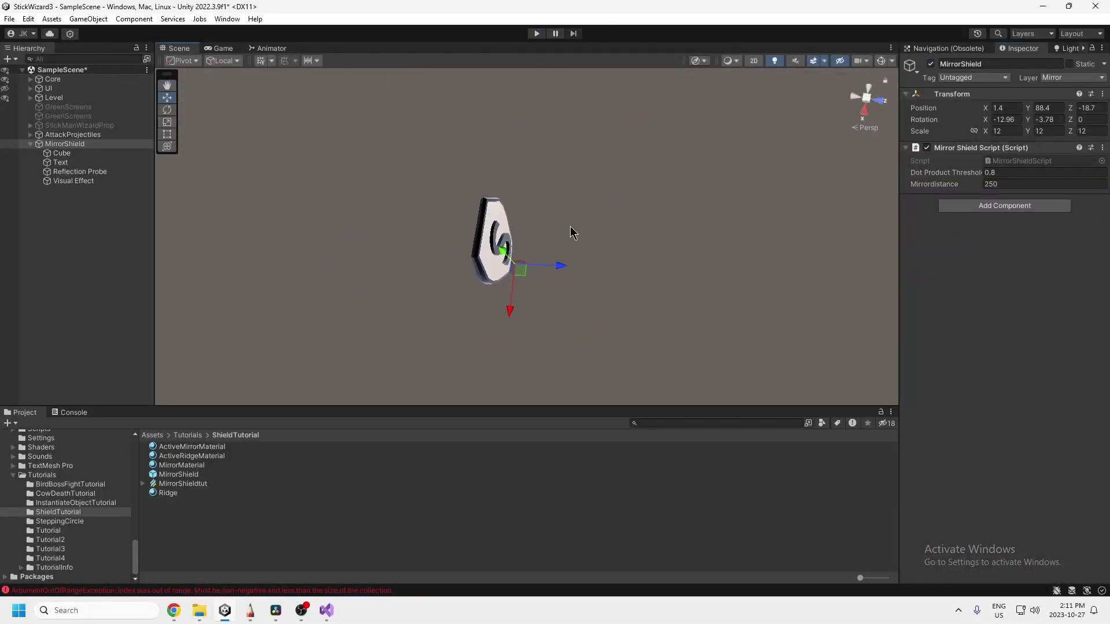
Examine the MirrorShield model and trace the Core hierarchy through StickManWizard, Armature, Bone, Armor and Shields to the nested MirrorShield object
alt+drag(569, 216, 345, 112)
alt+drag(541, 243, 527, 181)
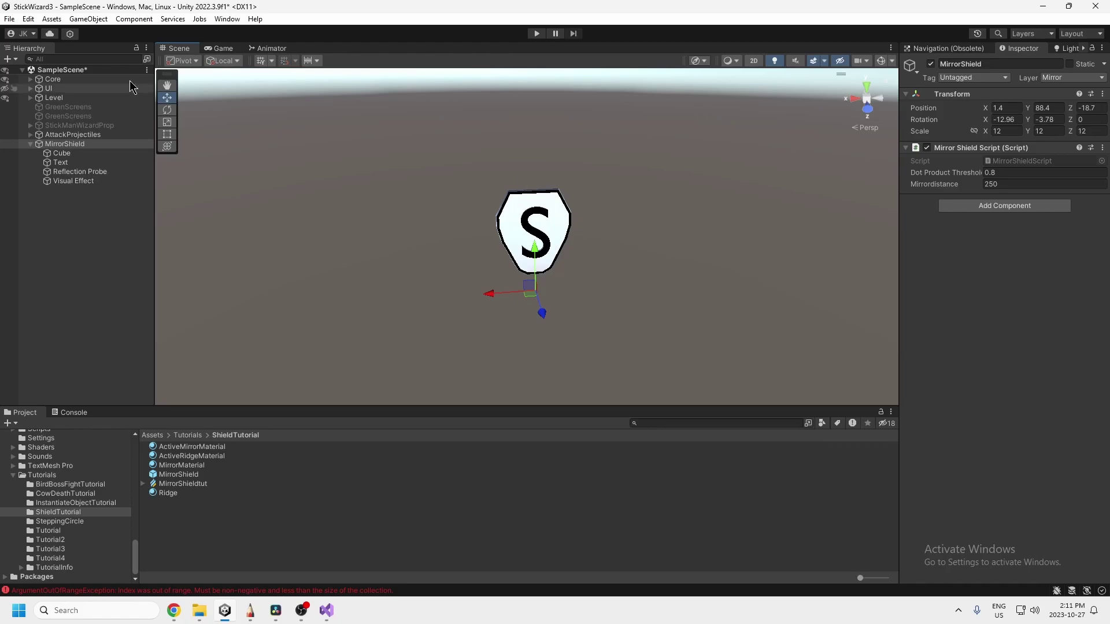
click(31, 79)
click(70, 98)
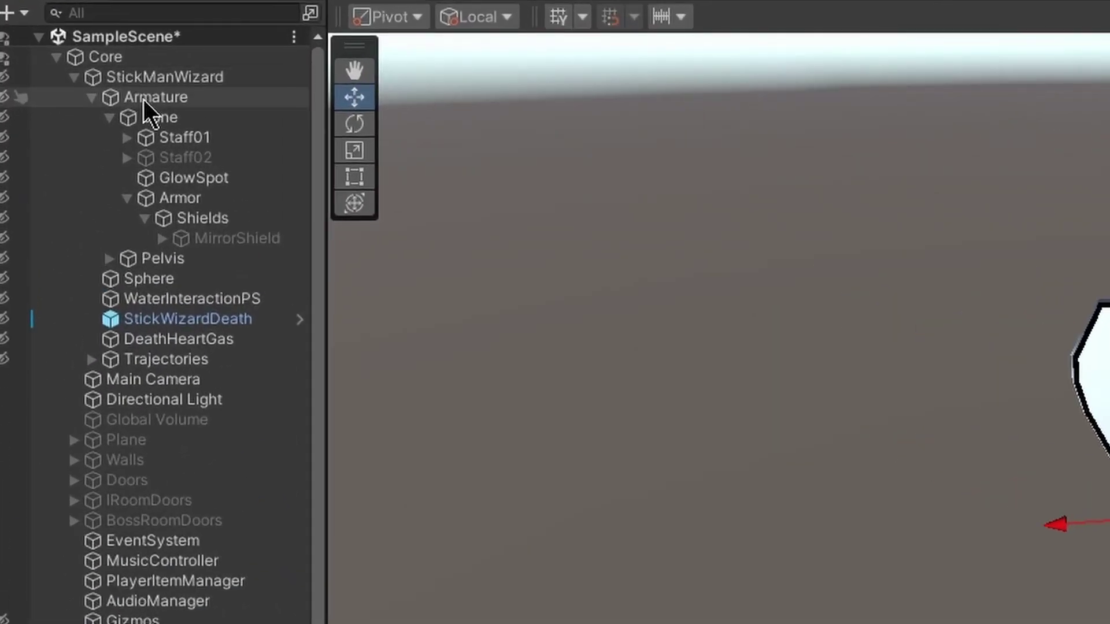
click(154, 117)
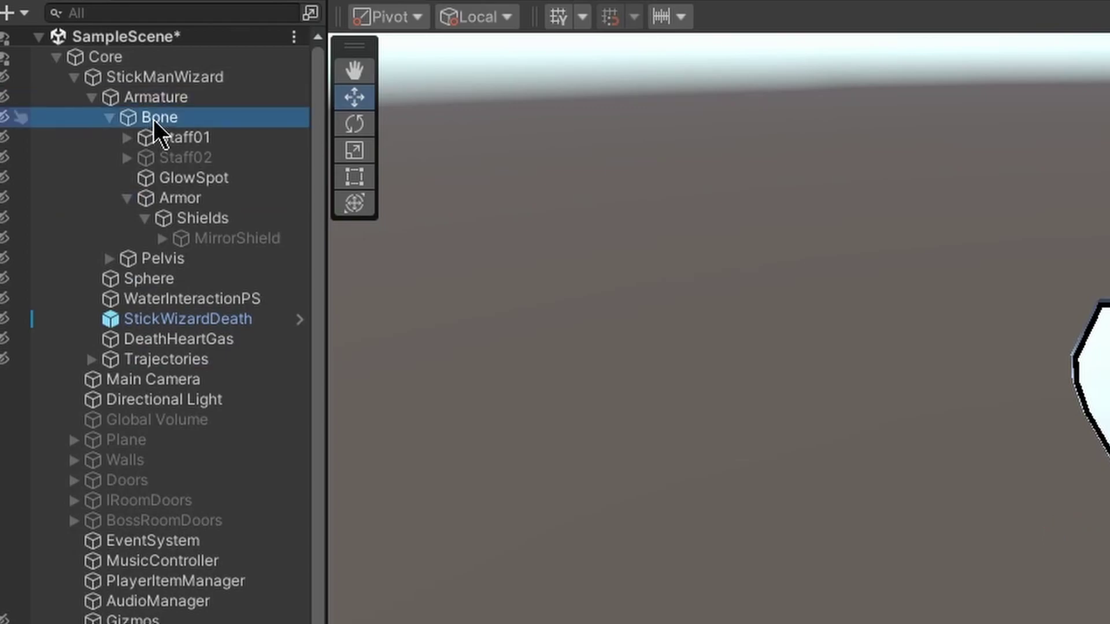
click(192, 137)
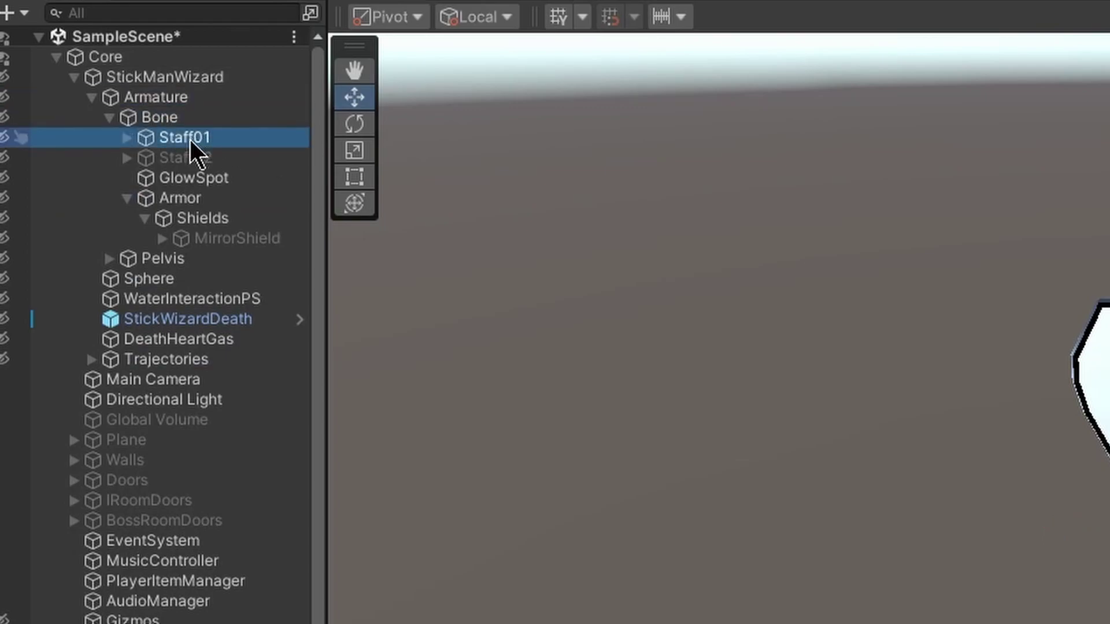
click(189, 214)
click(213, 237)
scroll(190, 270, down, 2)
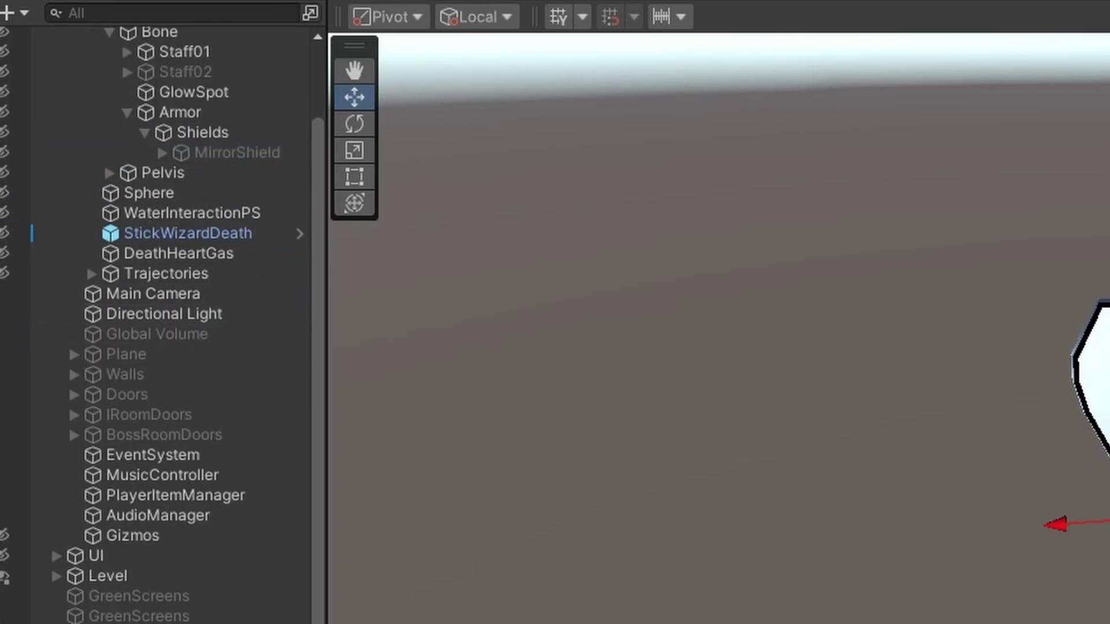
alt+drag(1002, 441, 1104, 491)
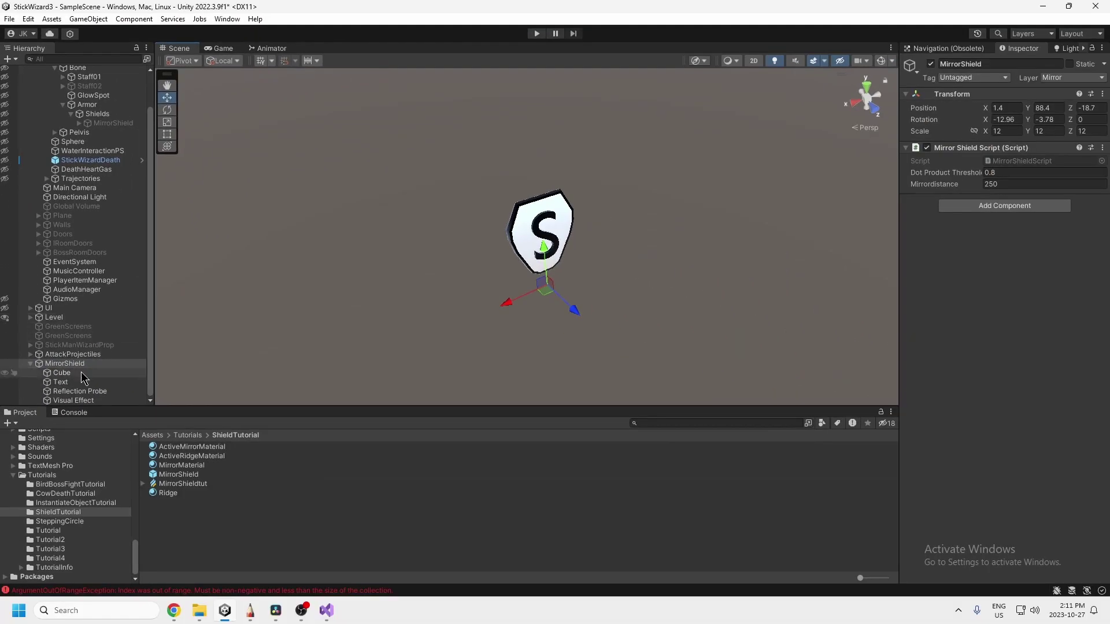
Apply ActiveMirrorMaterial to the Cube mesh of the MirrorShield object
click(132, 371)
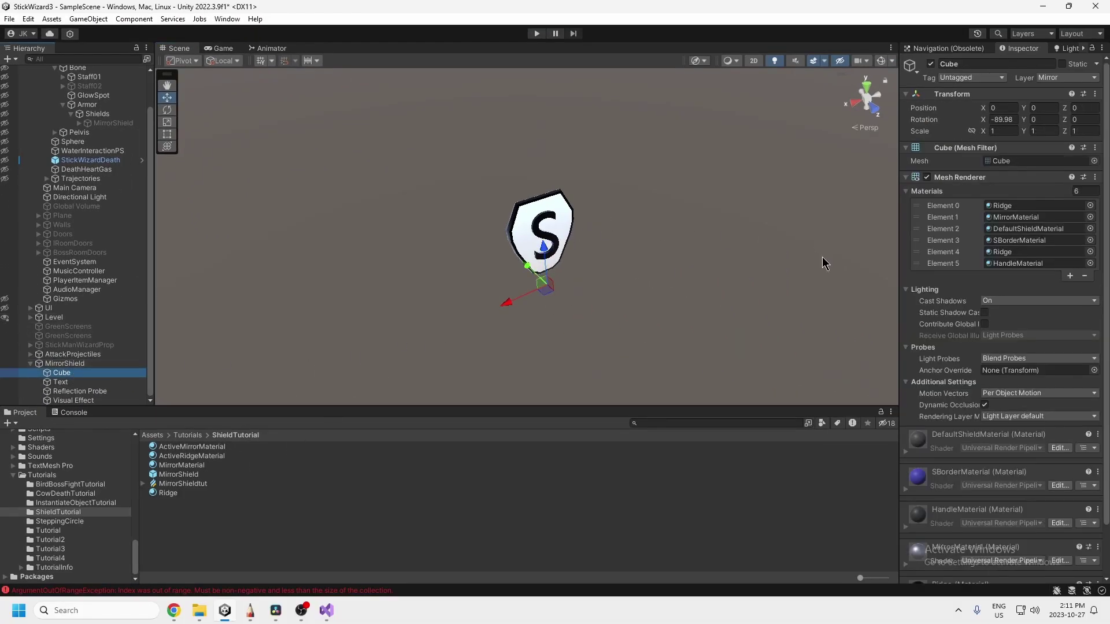
middle_drag(816, 268, 507, 339)
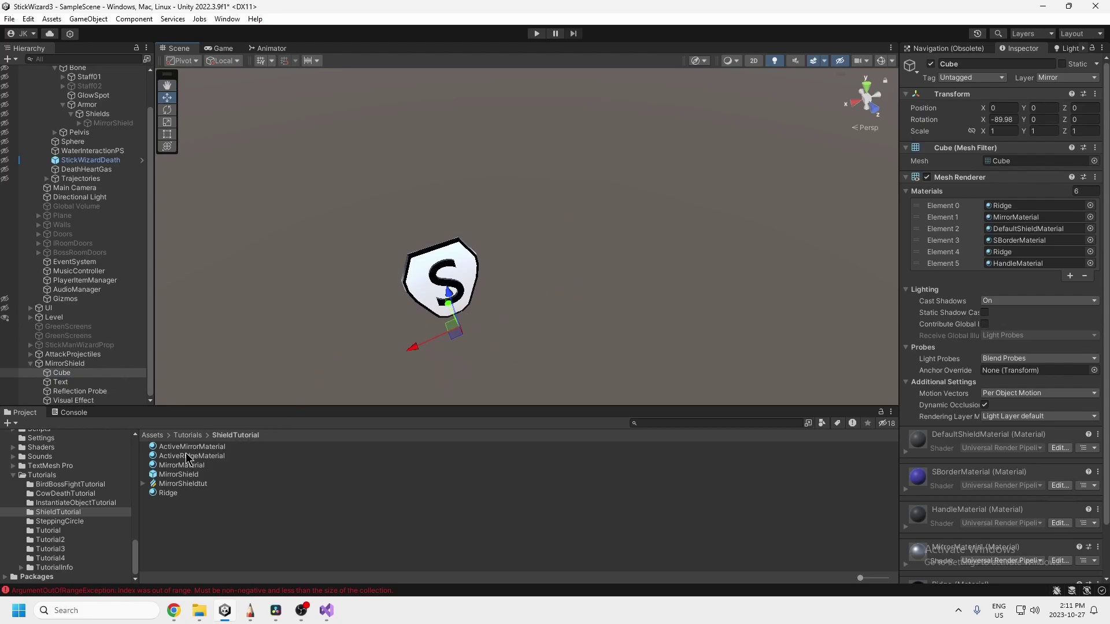
drag(186, 450, 873, 282)
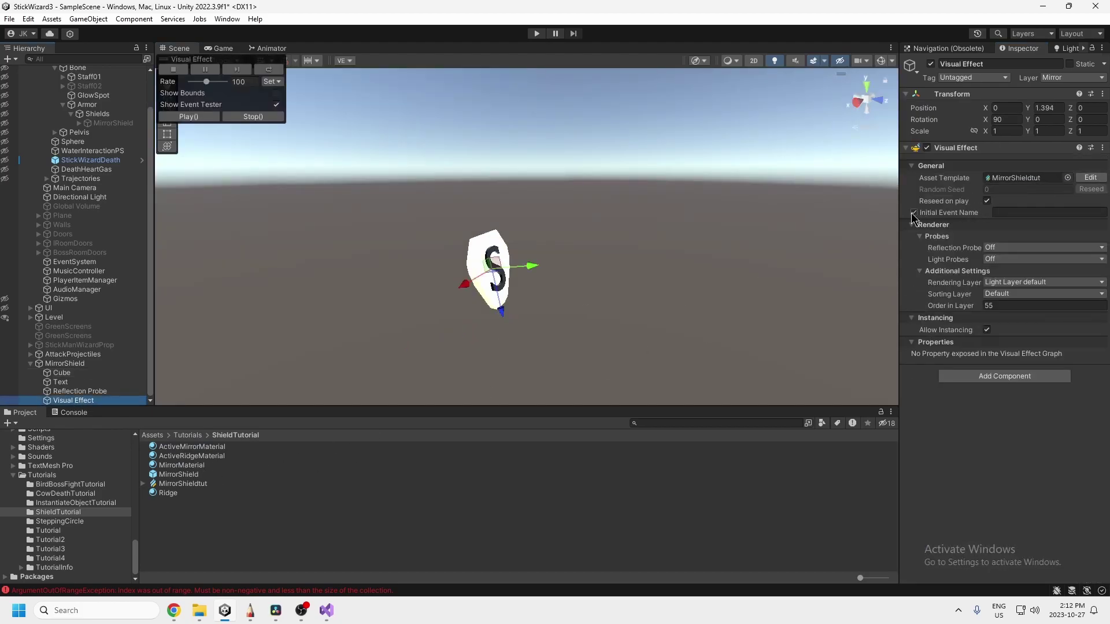
Examine the shield's Visual Effect in the scene, move its playback controls clear of the tool palette, and open the MirrorShieldtut graph for editing
alt+drag(433, 206, 693, 293)
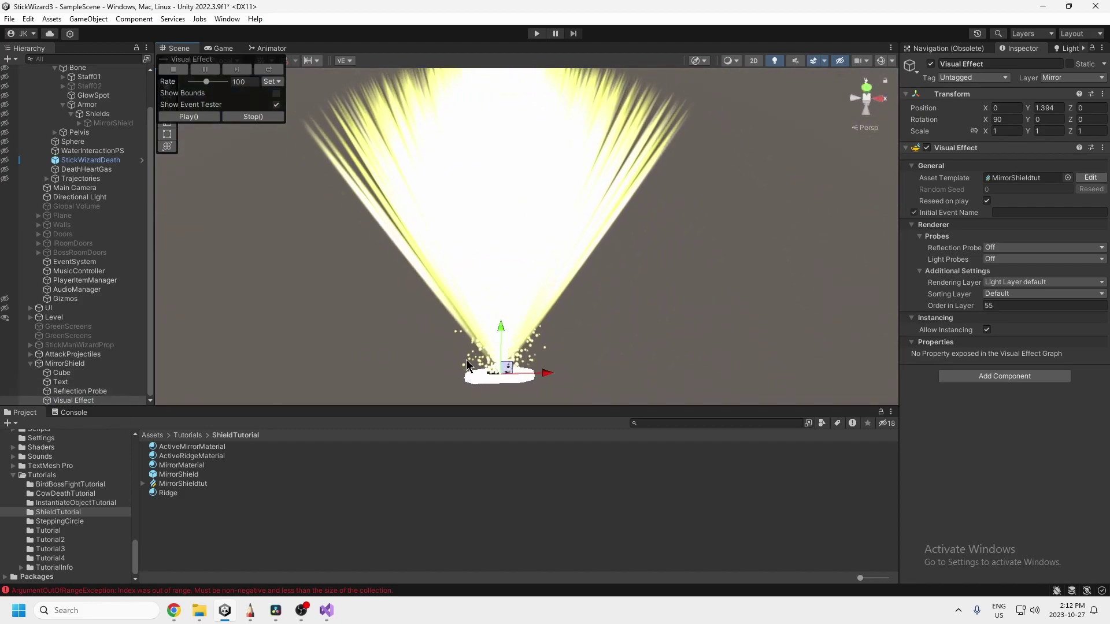
middle_drag(499, 328, 527, 299)
middle_drag(600, 279, 611, 340)
scroll(596, 343, down, 6)
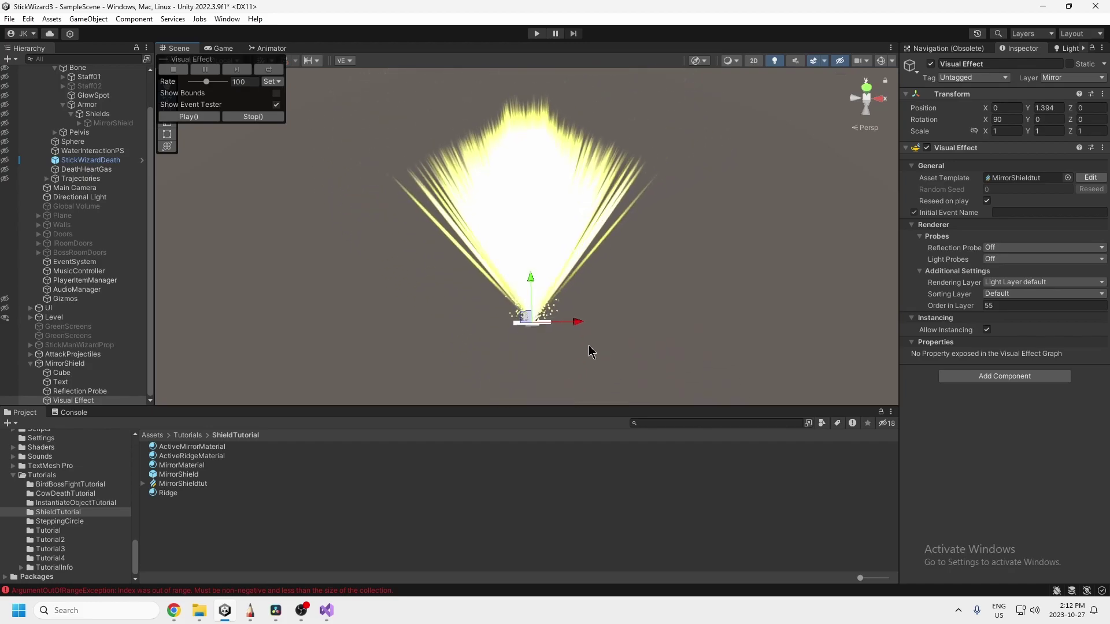
scroll(575, 340, up, 4)
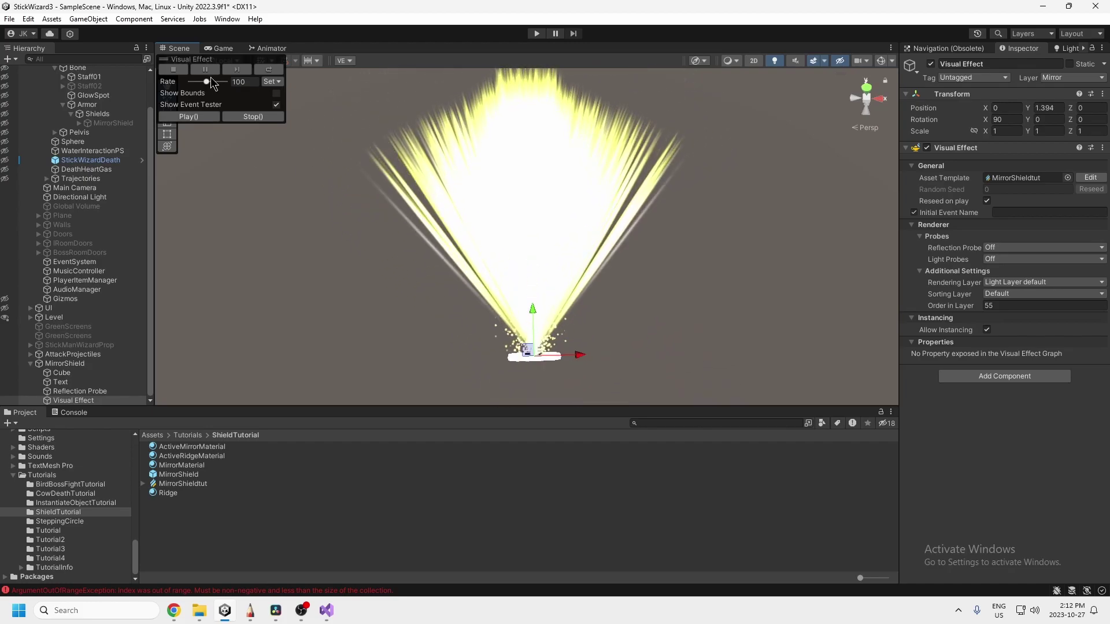
drag(205, 59, 236, 150)
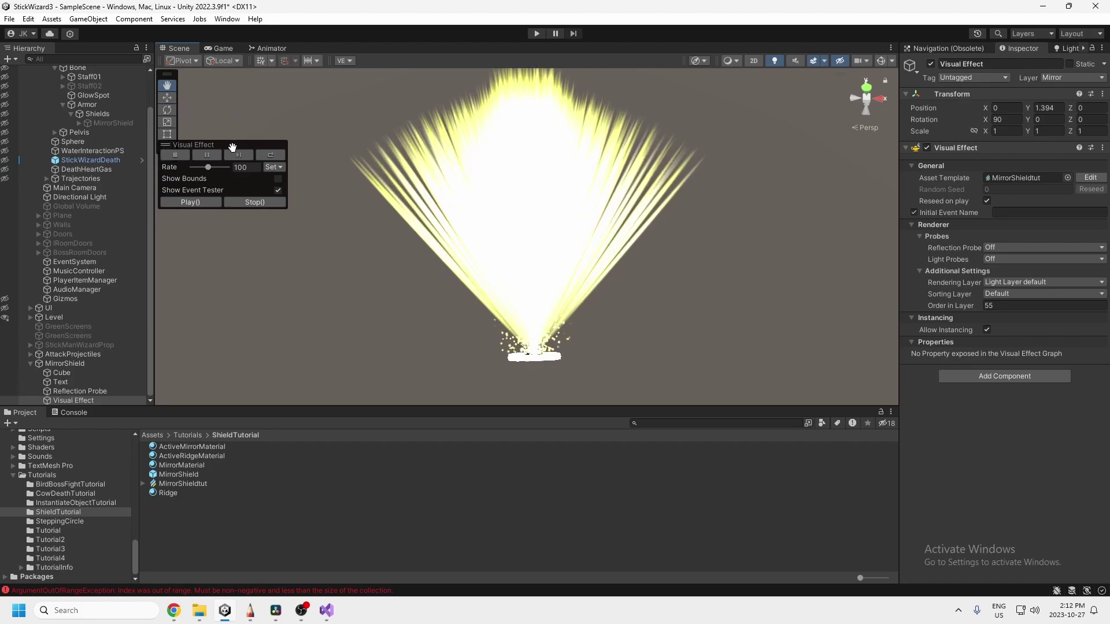
click(1090, 179)
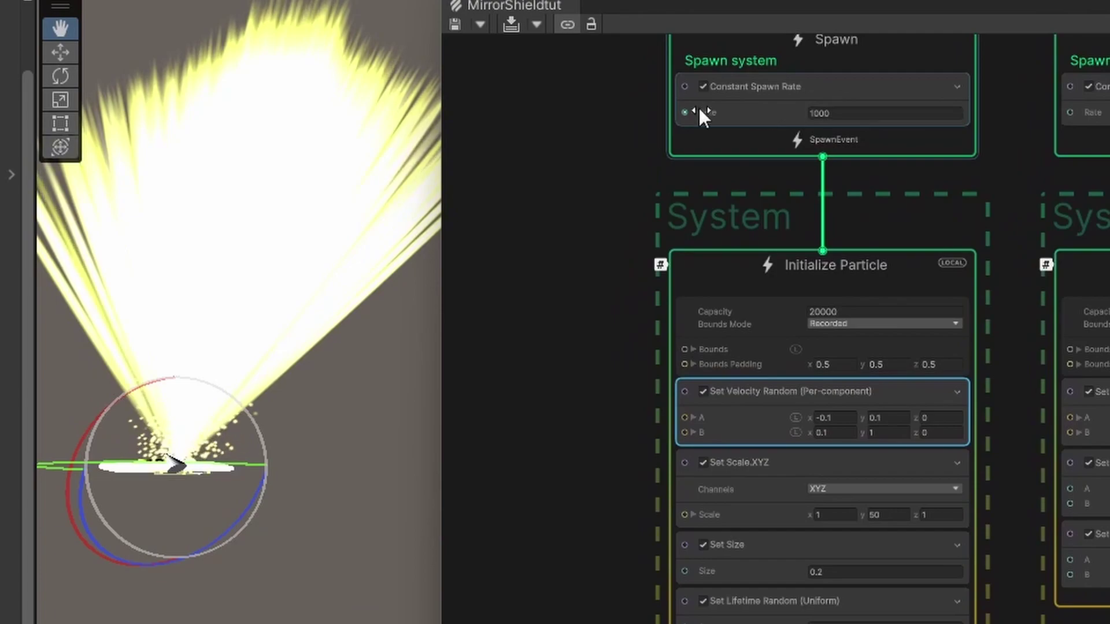
Examine the Constant Spawn Rate block and the Initialize Particle context of the beam system in the MirrorShieldtut graph
middle_drag(721, 77, 720, 155)
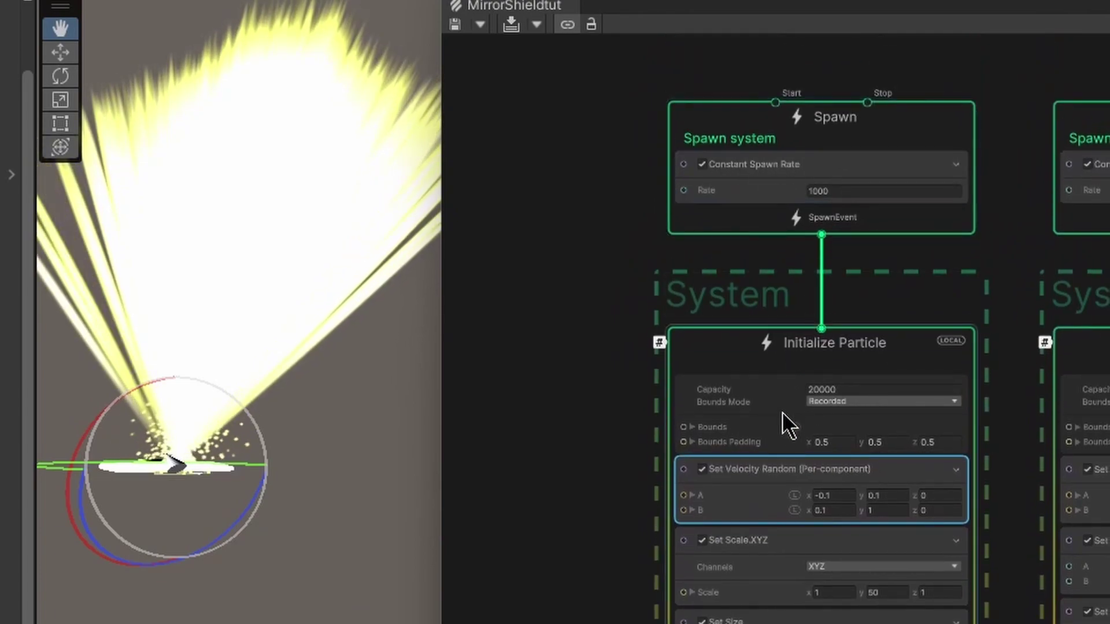
click(730, 324)
click(576, 390)
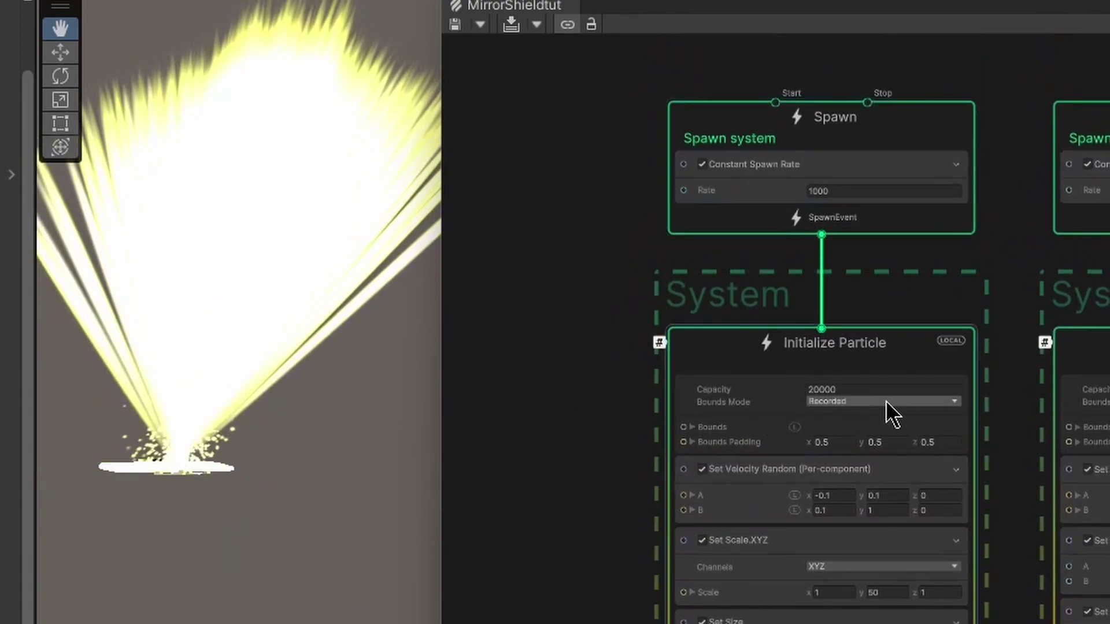
middle_drag(1014, 448, 1001, 312)
middle_drag(952, 420, 1011, 340)
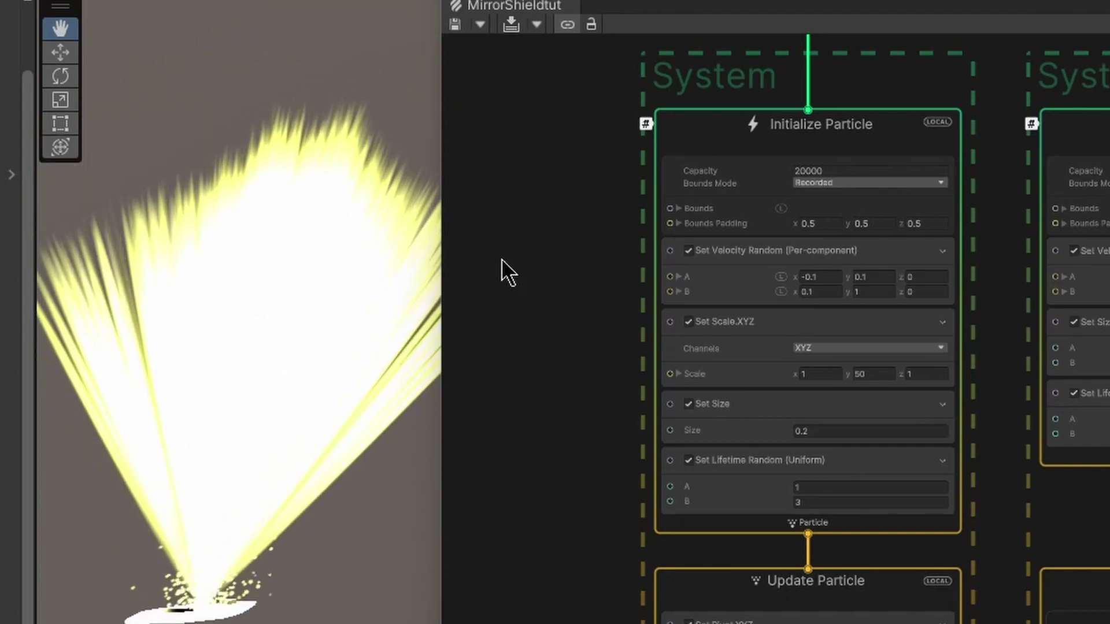
Try a capacity of 1 in the beam system's Initialize Particle context, and restore it to 20000
double_click(820, 170)
text(1)
key(Return)
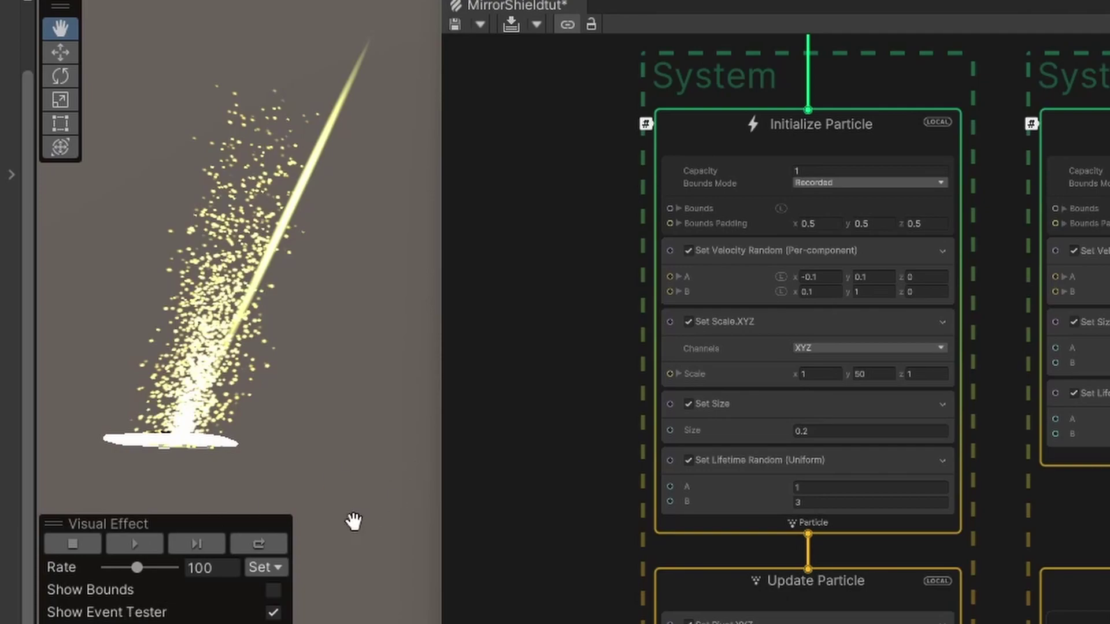
click(817, 170)
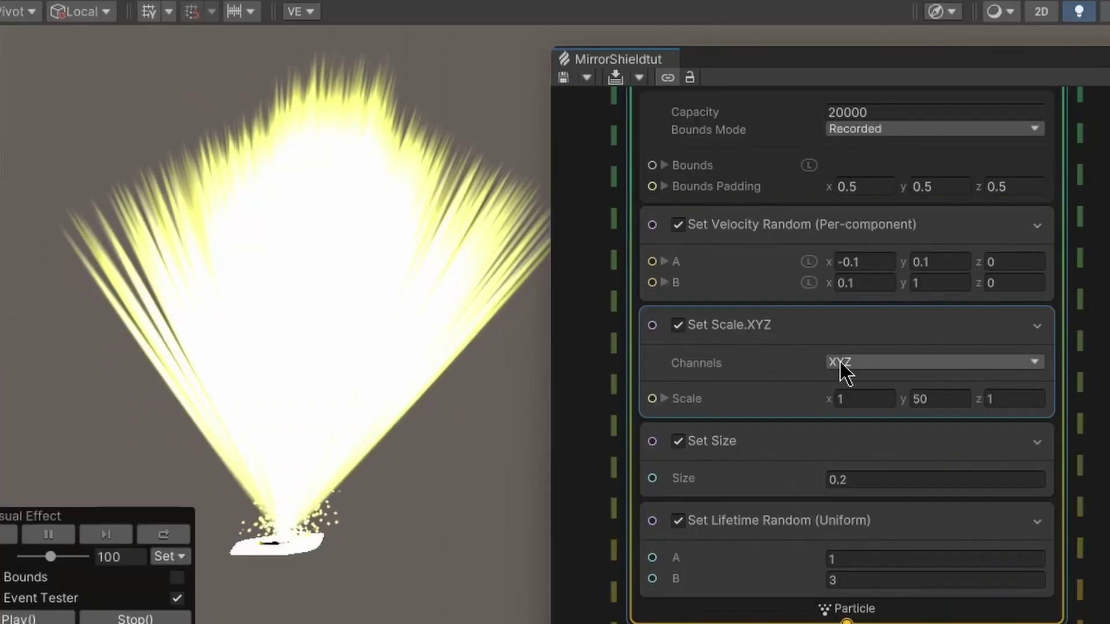
Show the move gizmo, shift the graph window down to examine the effect's axes at the shield, and bring the graph back up
middle_drag(1097, 329, 1090, 404)
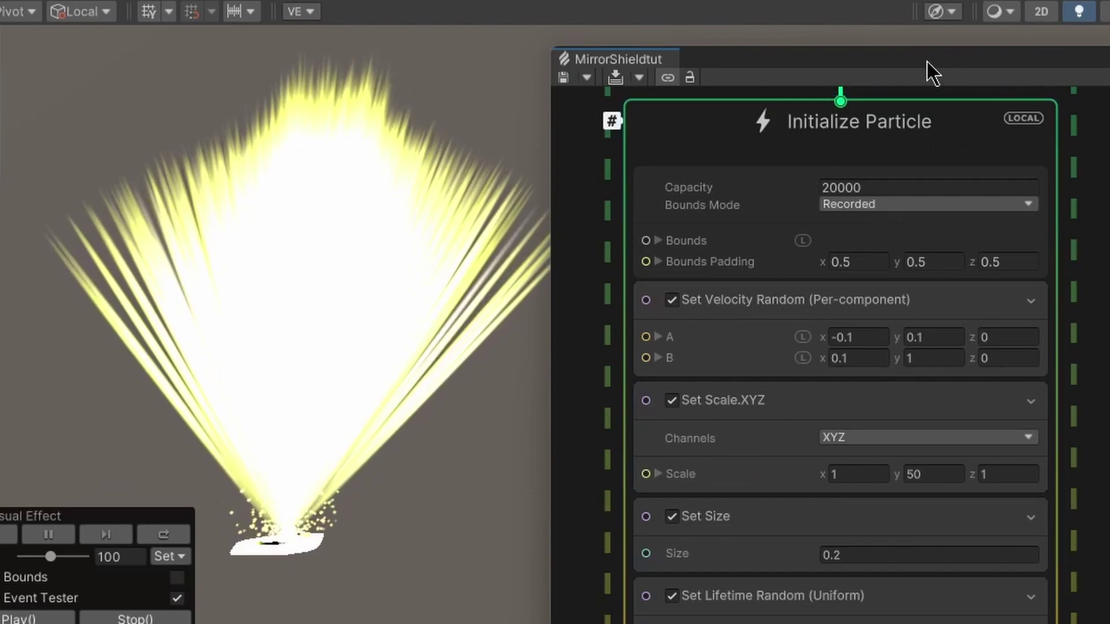
click(1, 102)
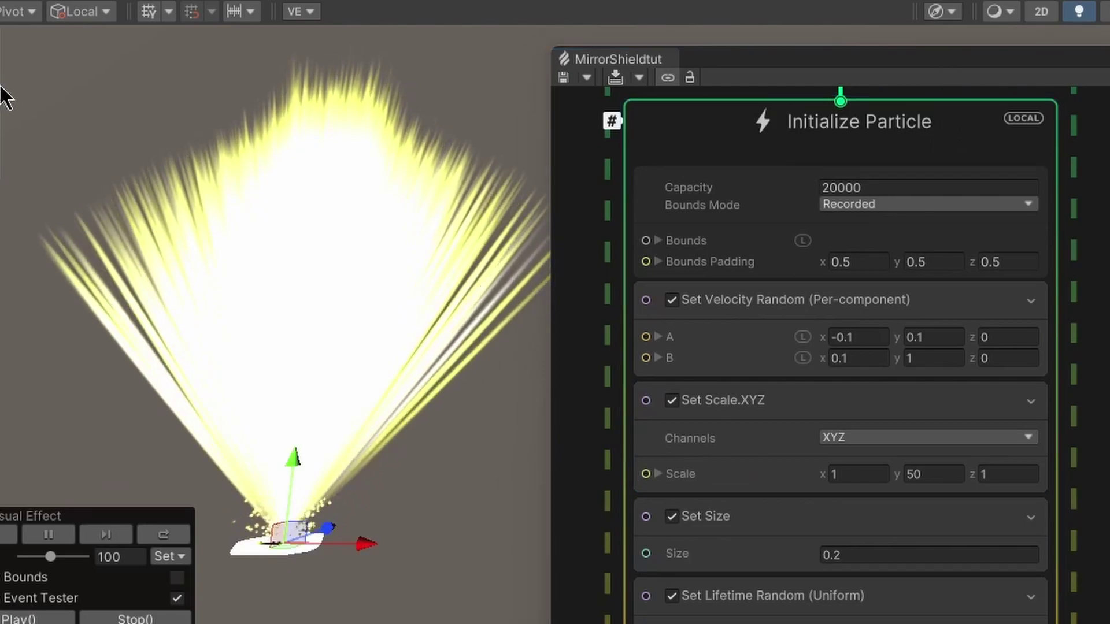
drag(793, 64, 764, 476)
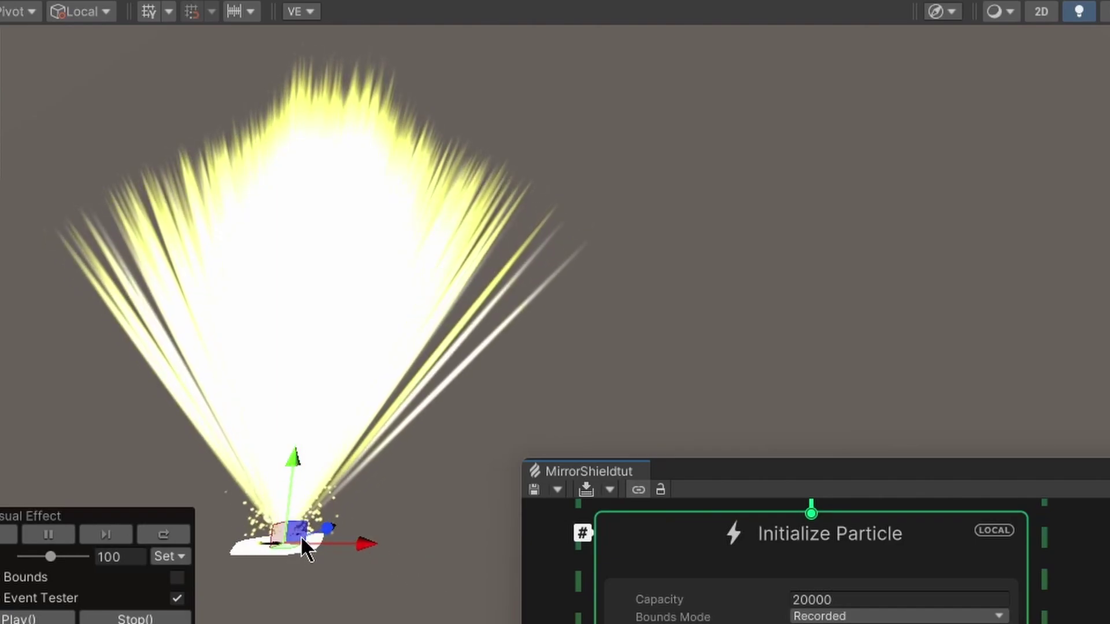
drag(730, 466, 737, 174)
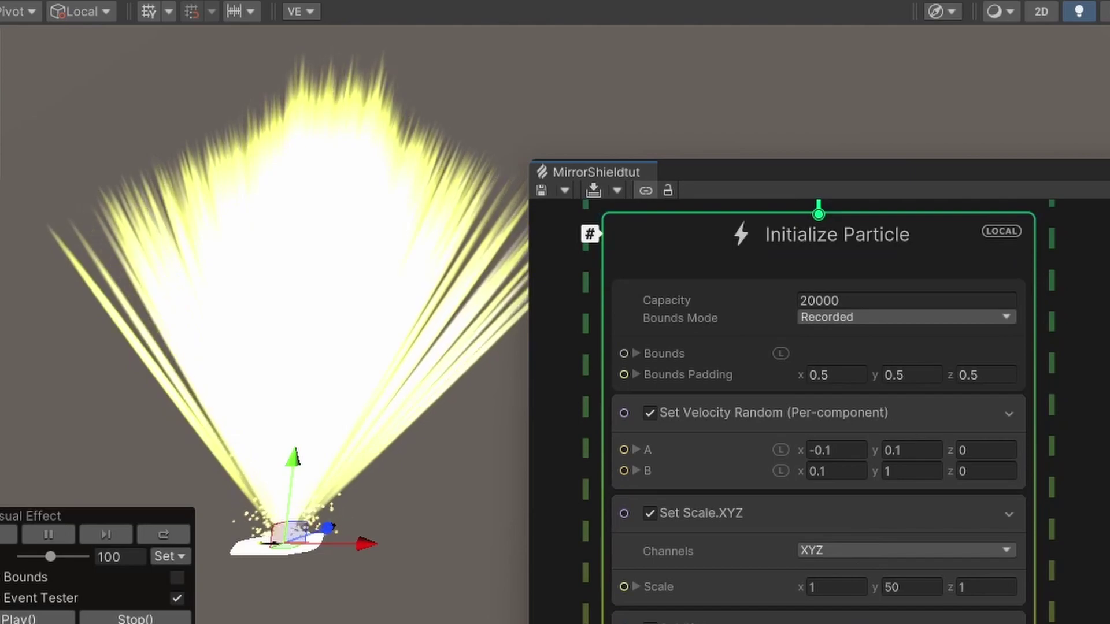
Examine the Set Velocity Random, Set Scale, Set Size and Set Lifetime Random blocks in the beam system's Initialize Particle context
middle_drag(941, 623, 962, 554)
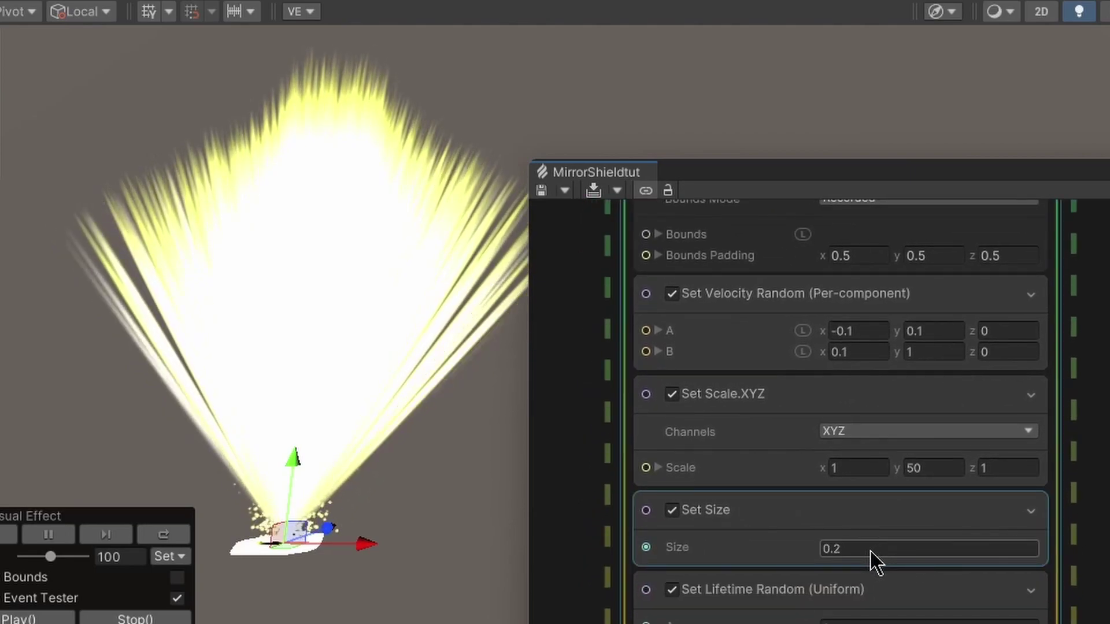
middle_drag(1105, 623, 1062, 492)
middle_drag(970, 531, 1027, 597)
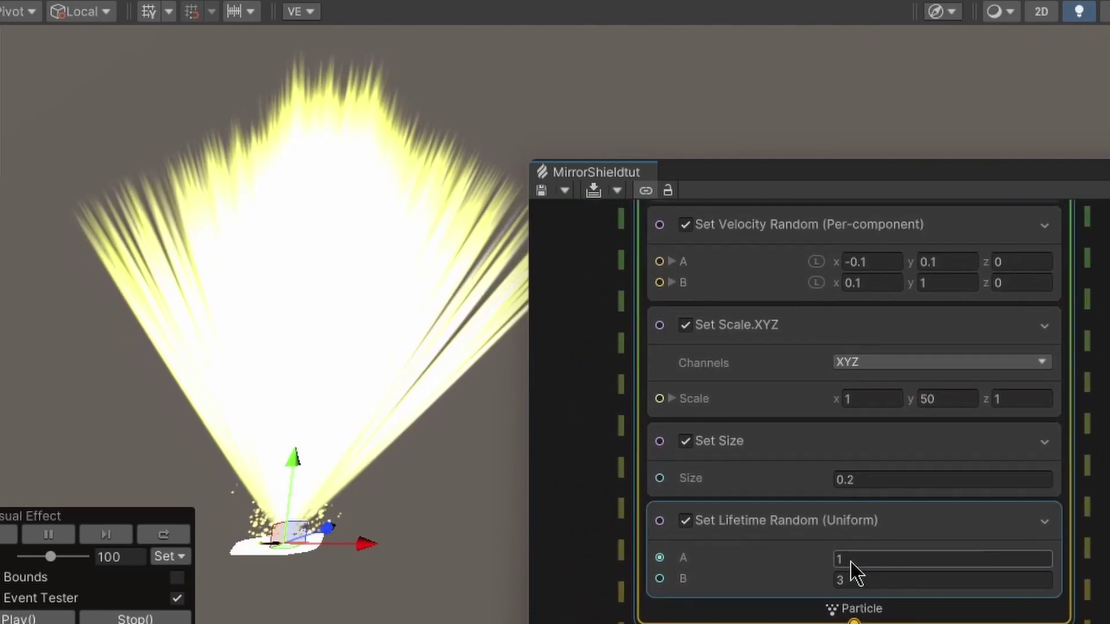
middle_drag(809, 324, 820, 520)
middle_drag(1038, 214, 1015, 549)
scroll(830, 376, up, 1)
middle_drag(831, 376, 791, 333)
middle_drag(1065, 623, 1098, 471)
scroll(1100, 538, down, 4)
middle_drag(1093, 611, 1046, 527)
scroll(736, 555, up, 2)
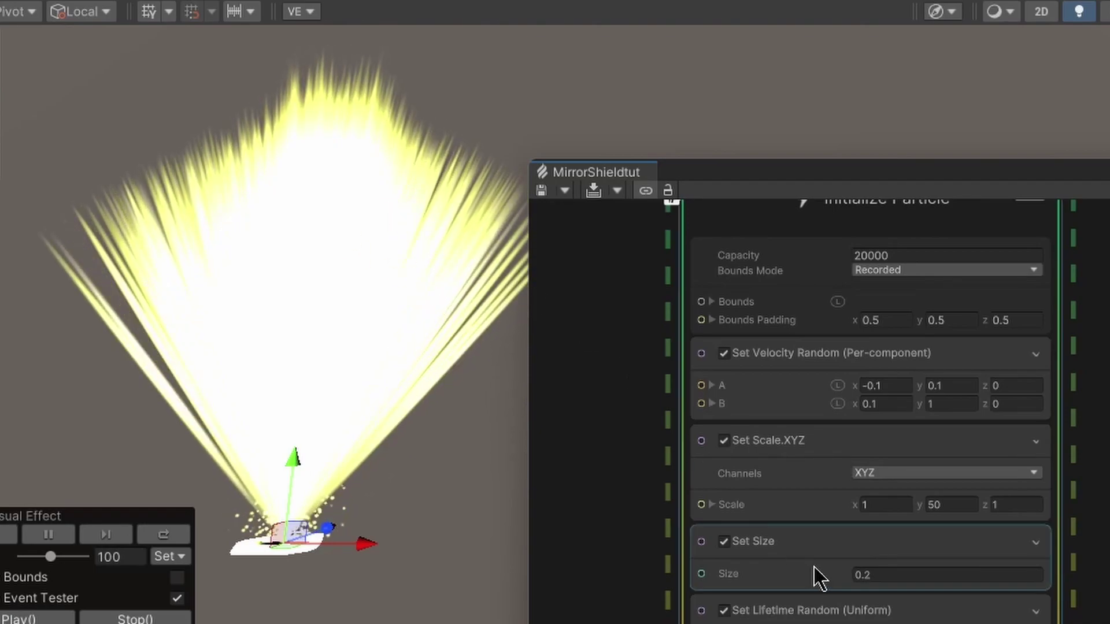
Follow the beam system from Initialize Particle down to the Set Pivot block in Update Particle
middle_drag(1076, 623, 1078, 565)
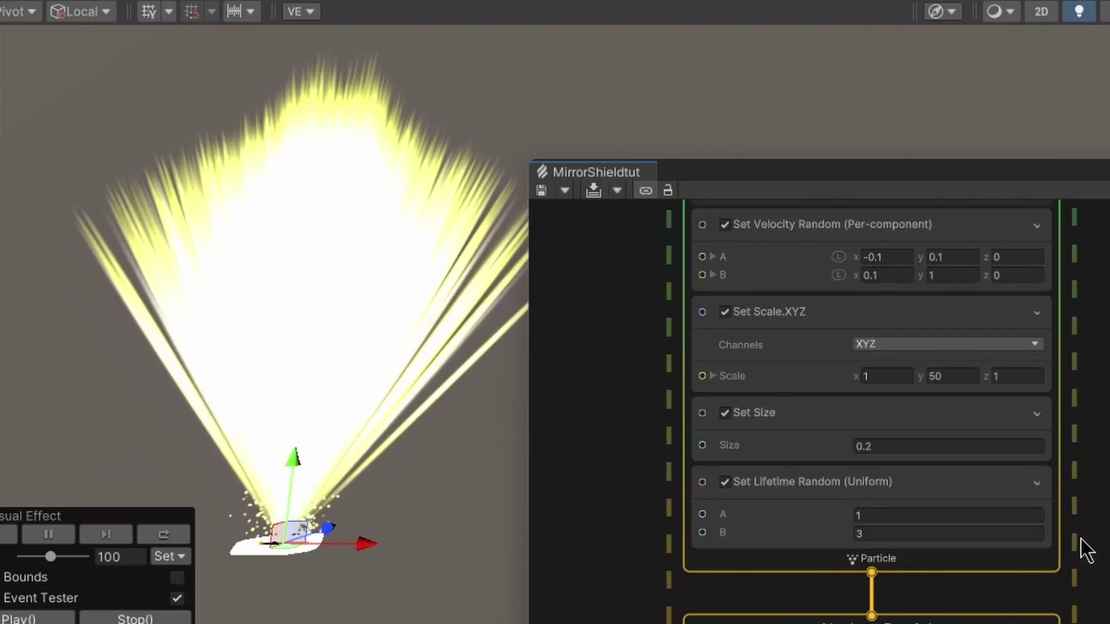
middle_drag(1108, 520, 1104, 623)
middle_drag(1098, 278, 1086, 481)
middle_drag(1075, 623, 1070, 464)
scroll(1081, 457, down, 7)
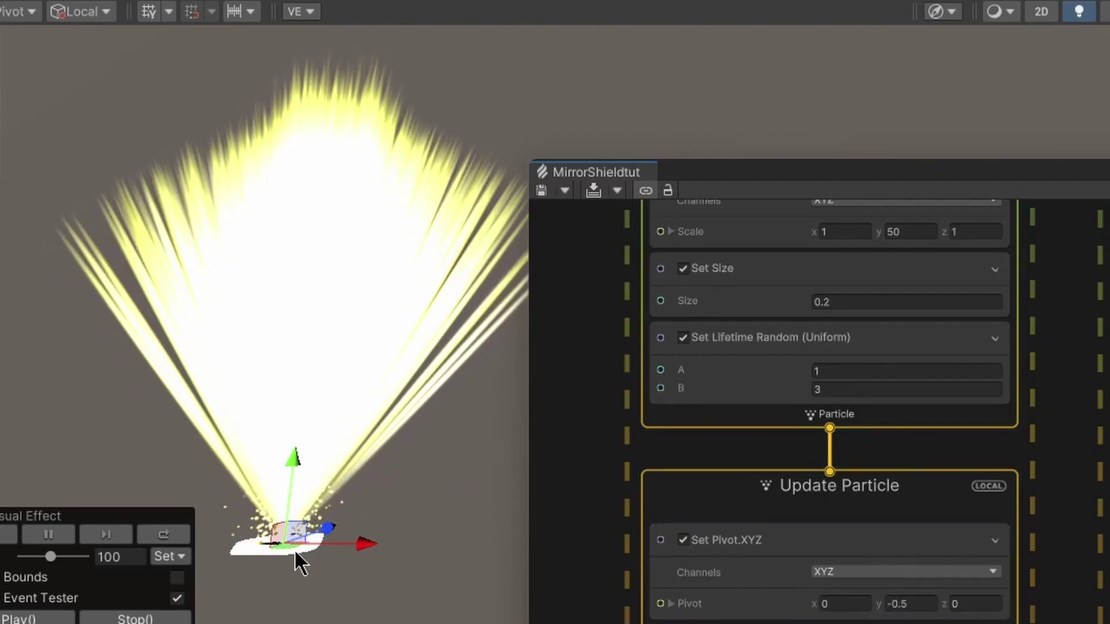
Open Paint and place its window beside the beam effect
key(super)
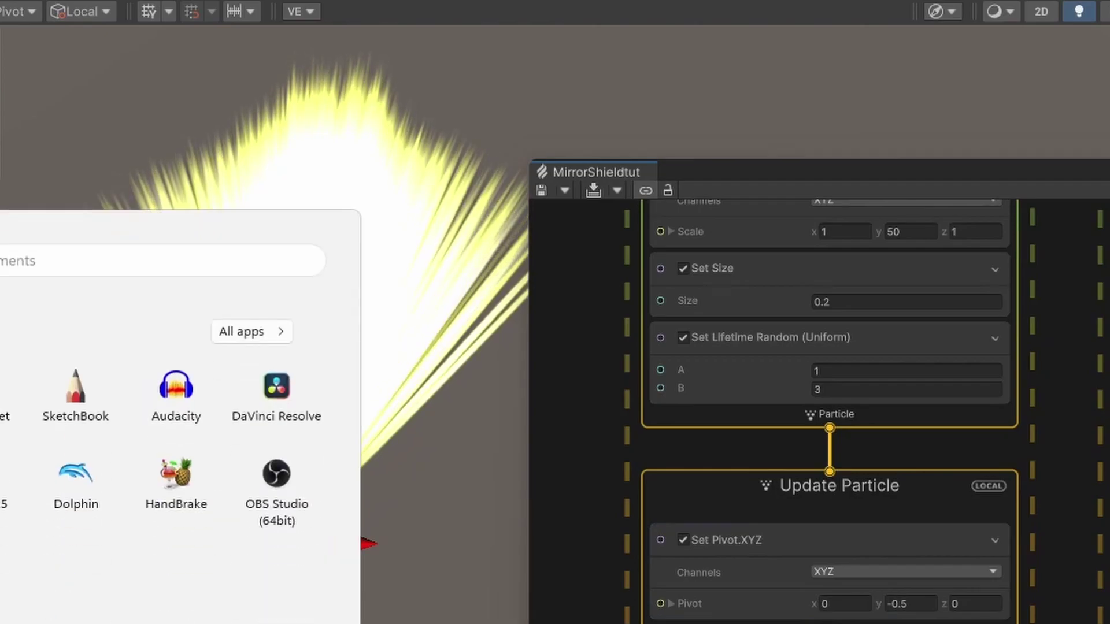
text(paint)
key(Return)
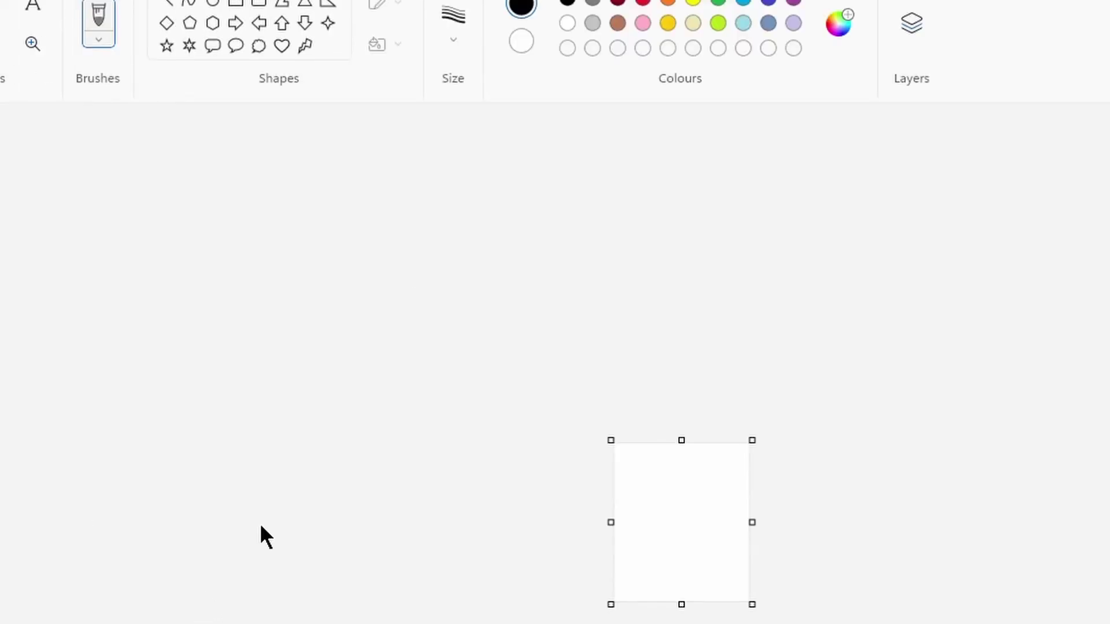
drag(696, 0, 992, 0)
Discard the rough circle sketch by starting a new drawing, and enlarge its canvas
drag(874, 493, 1009, 569)
key(ctrl+z)
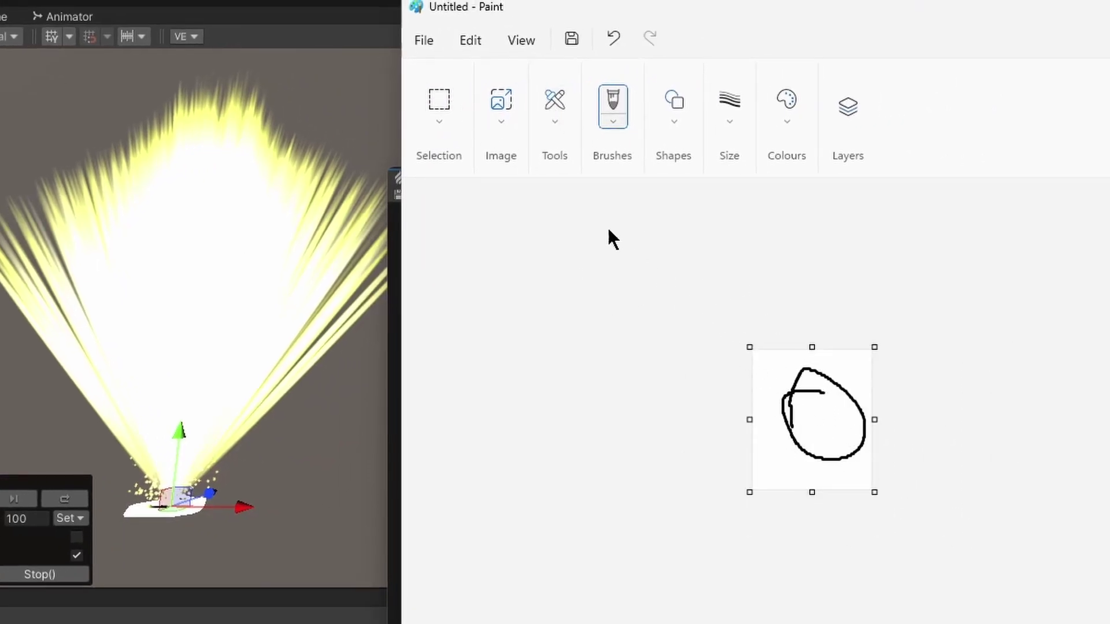
click(420, 46)
click(442, 73)
click(813, 409)
click(814, 410)
drag(937, 532, 1109, 623)
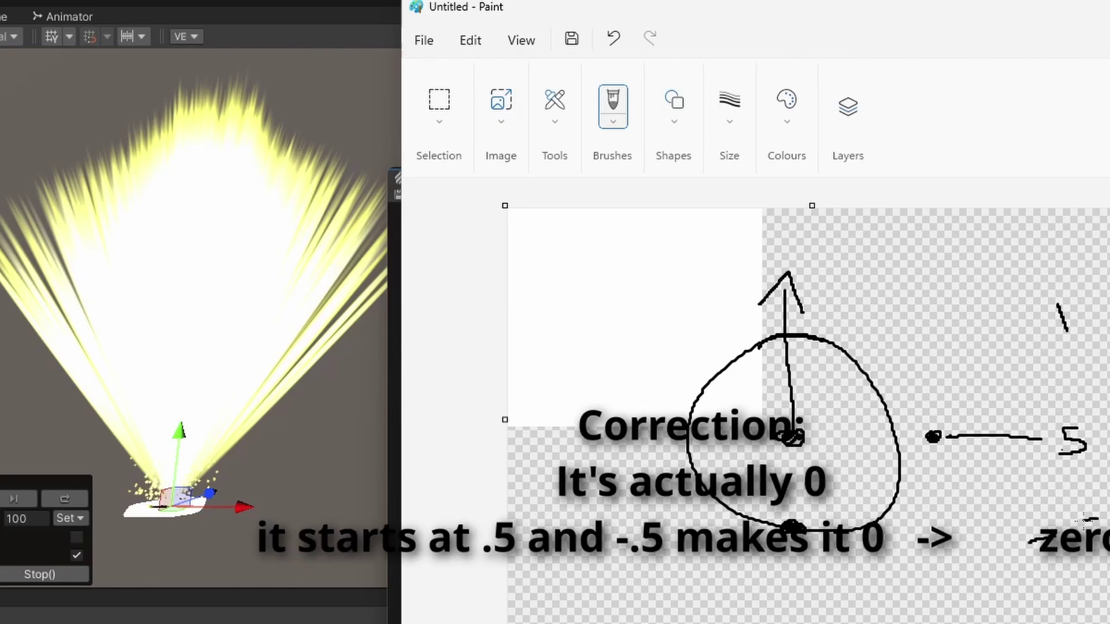
Compare the pivot sketch with the Set Pivot block of the beam system, and minimise Paint
mouse_move(943, 26)
mouse_down()
mouse_move(241, 79)
mouse_move(136, 69)
mouse_up()
click(291, 583)
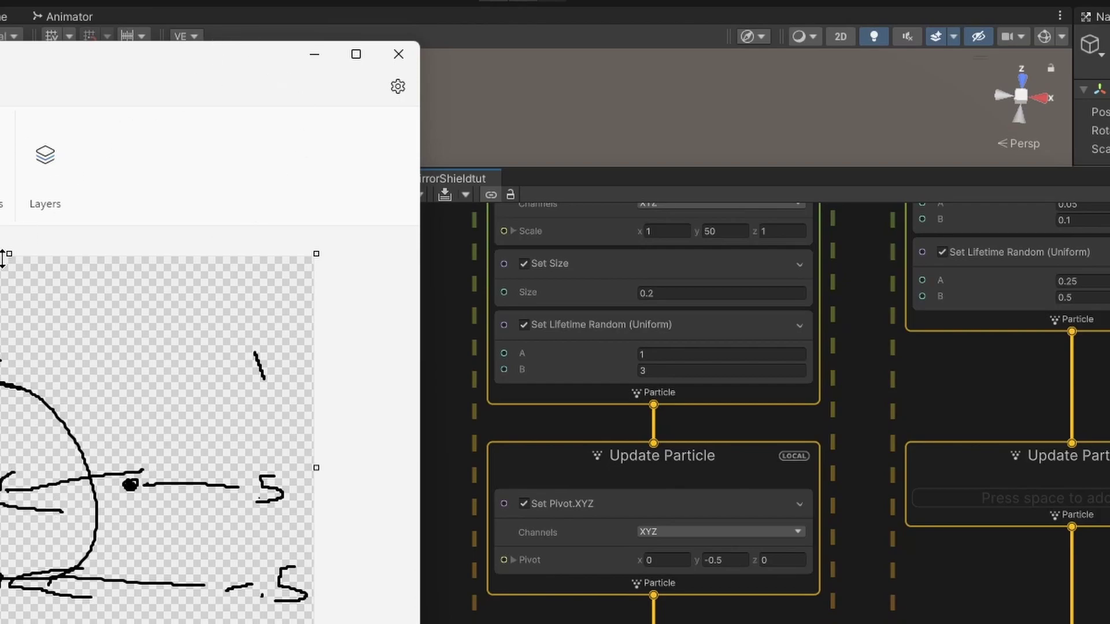
drag(191, 69, 653, 87)
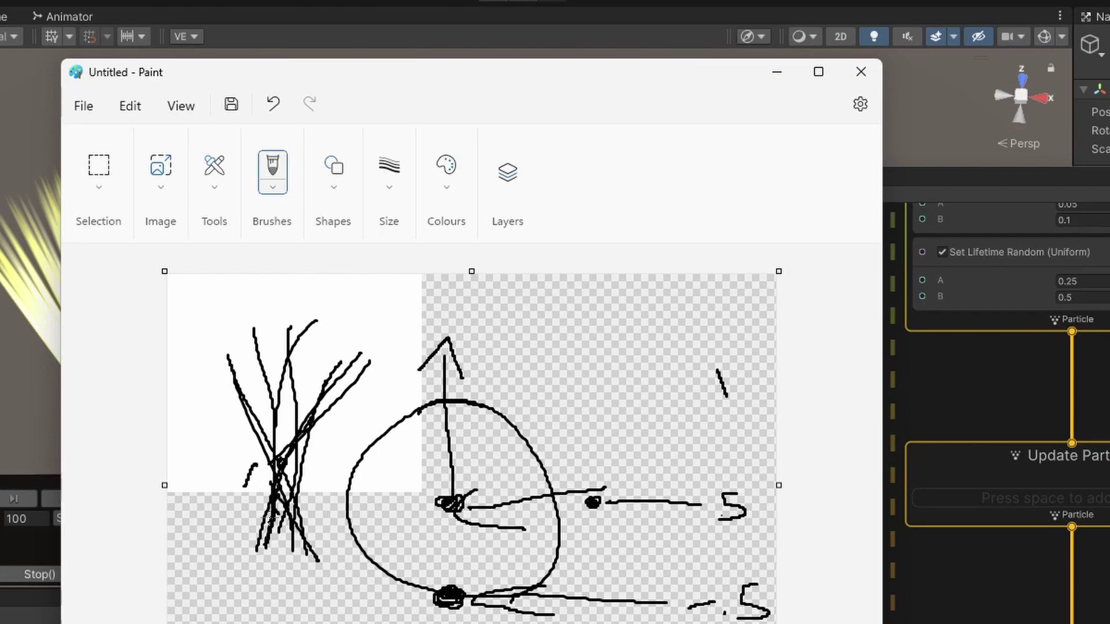
click(777, 72)
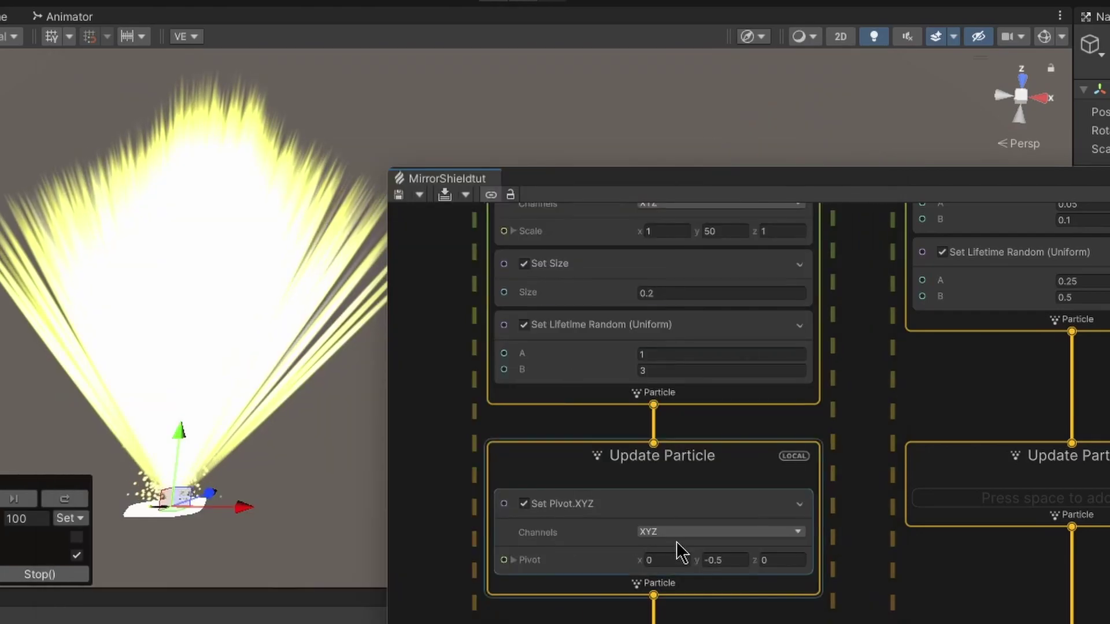
Try a Y pivot of 0 in Update Particle's Set Pivot block, and restore it to -0.5
drag(724, 561, 683, 562)
text(0)
key(Return)
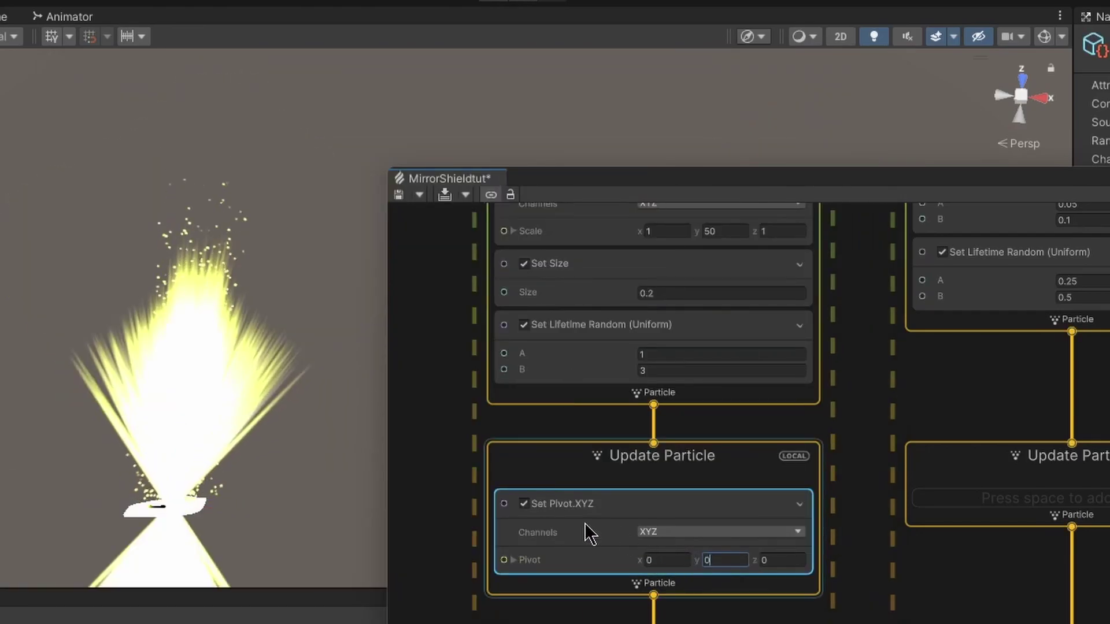
middle_drag(296, 365, 309, 330)
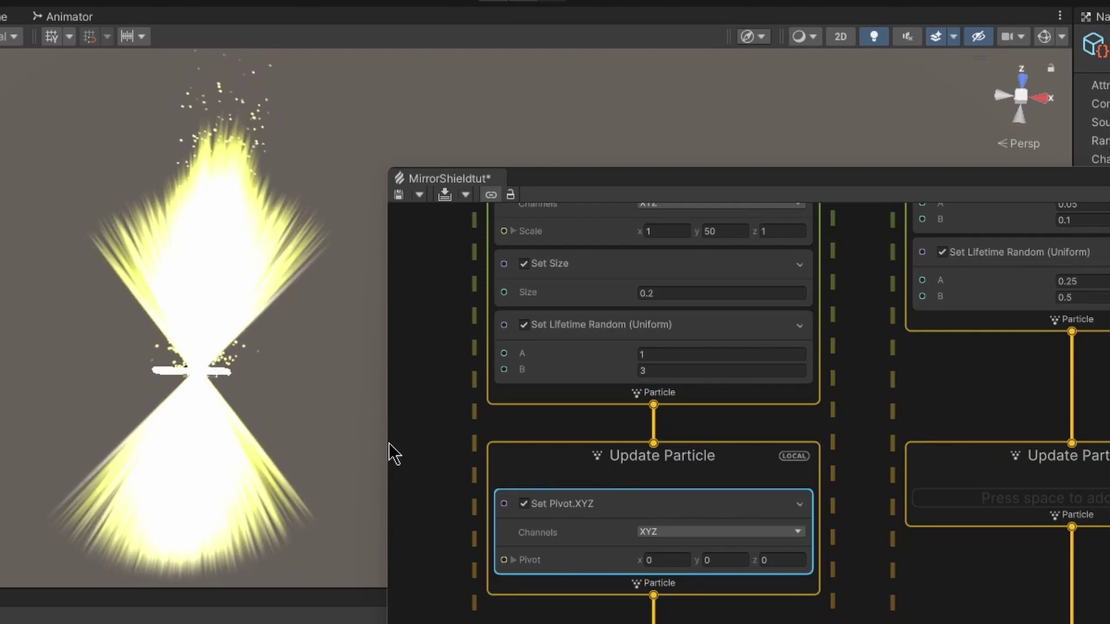
click(723, 565)
text(-.5)
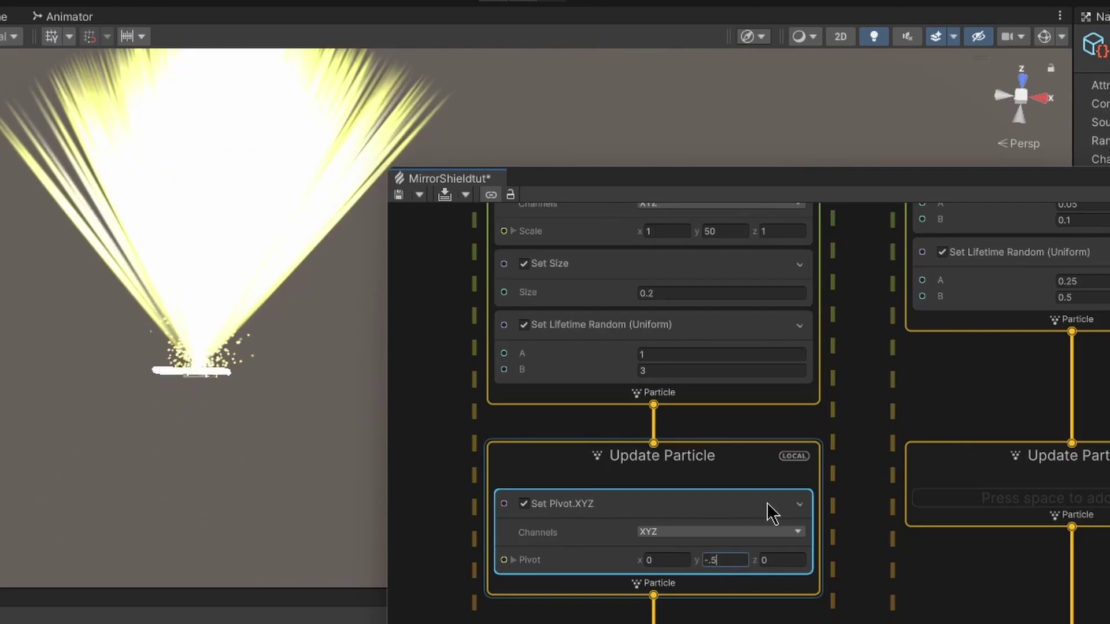
click(862, 478)
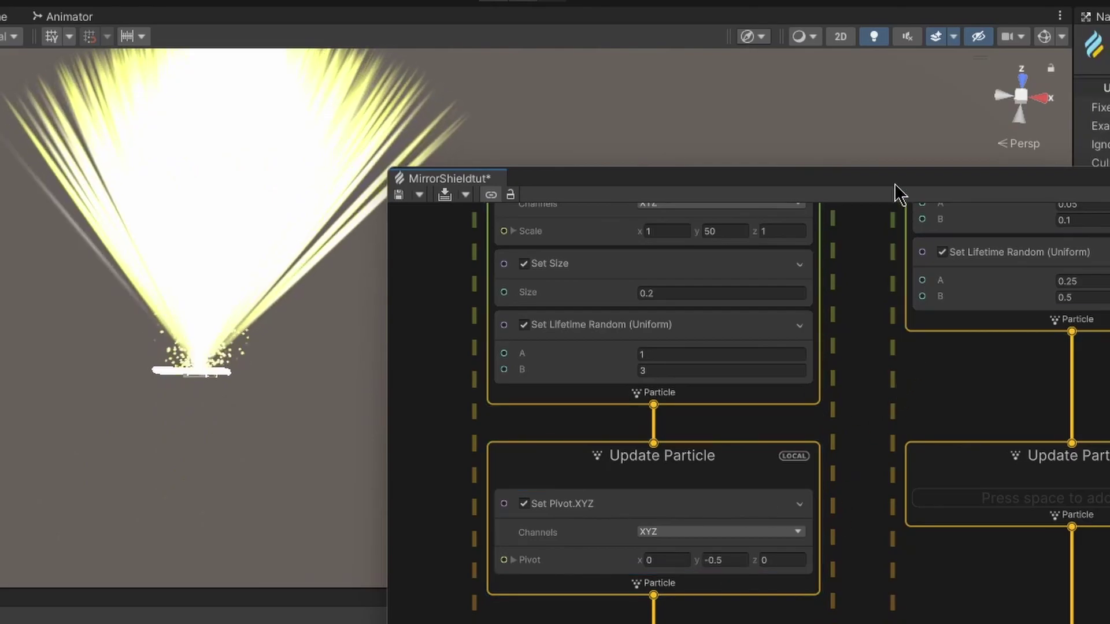
Raise the graph window and examine the Output Particle Quad context with its Main Texture and Add Color over Life settings
drag(894, 182, 929, 82)
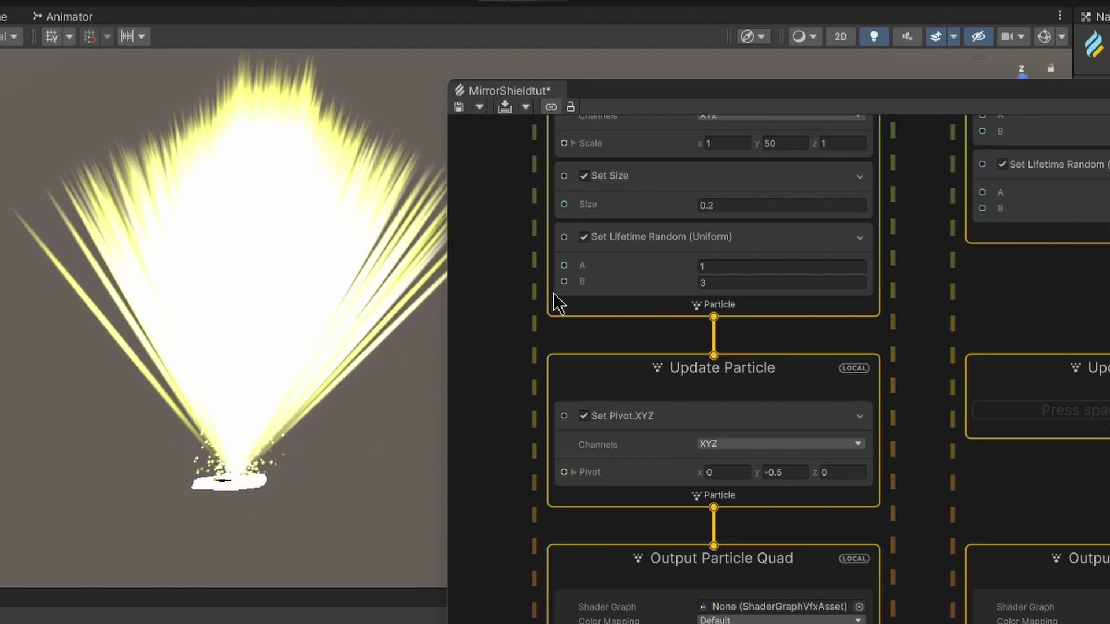
mouse_move(918, 505)
middle_down()
mouse_move(921, 520)
mouse_move(920, 384)
middle_up()
middle_drag(932, 532, 908, 453)
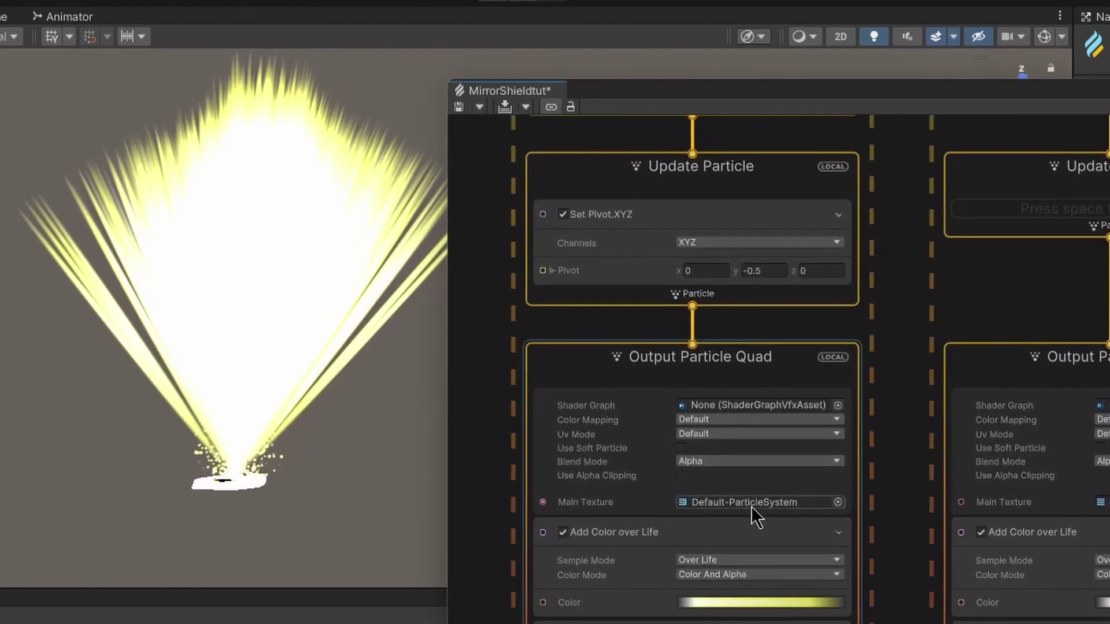
Search the Main Texture picker for "default" to show the built-in particle textures, and close it without changing the texture
click(838, 502)
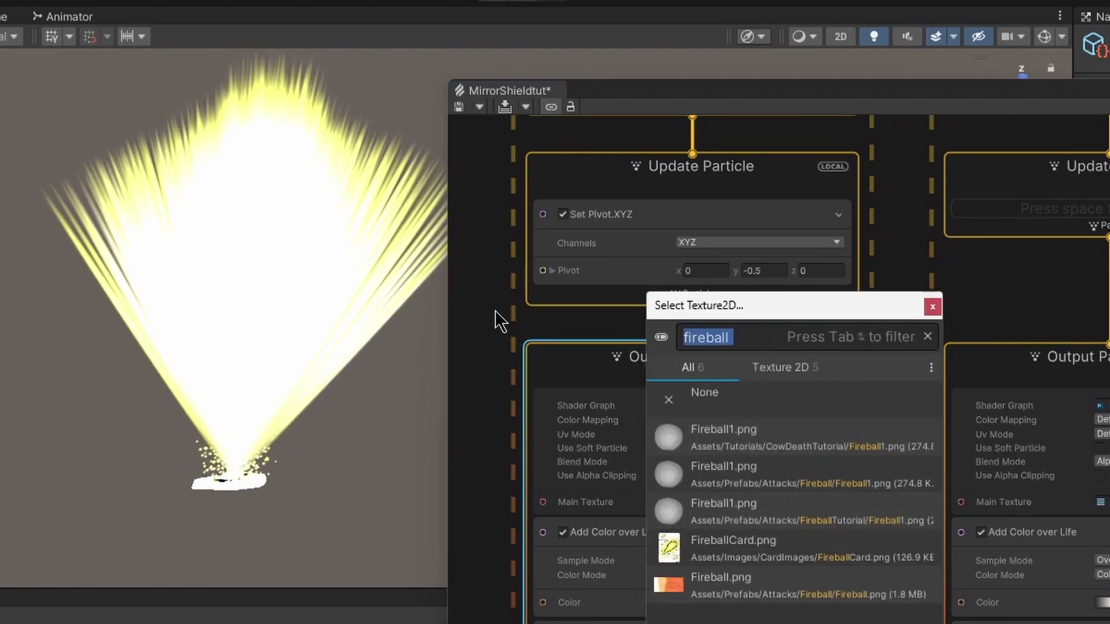
text(default)
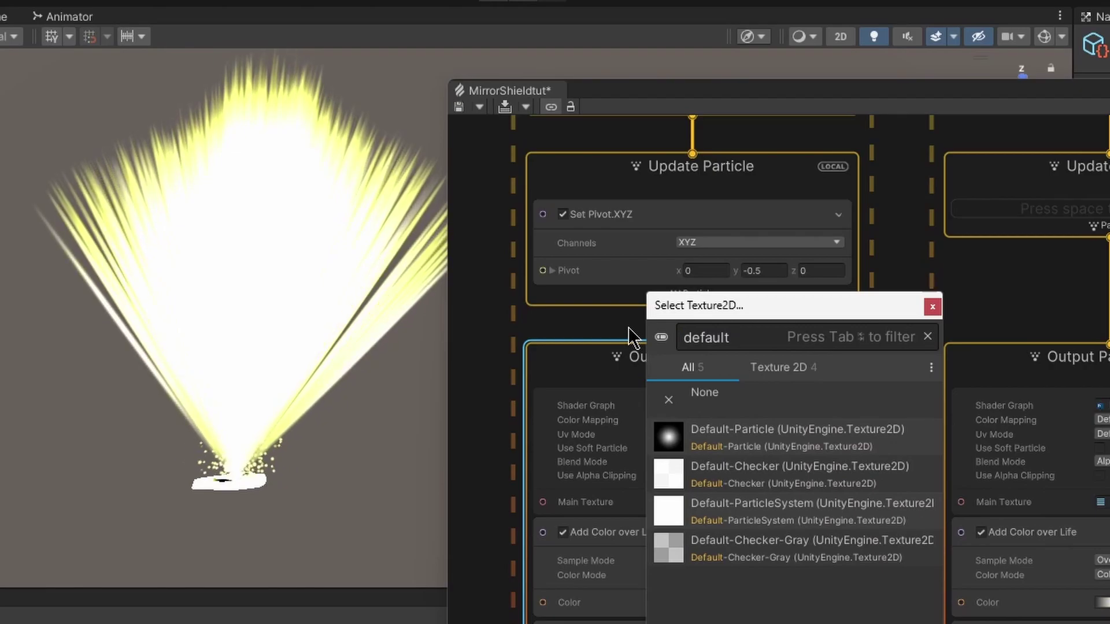
drag(827, 317, 1072, 326)
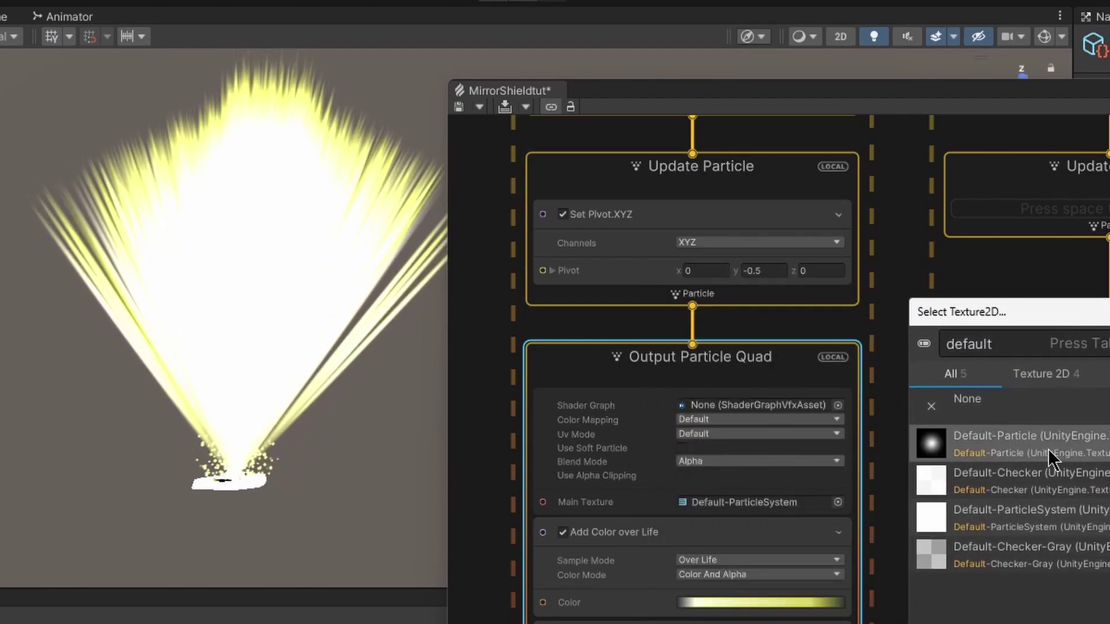
click(1109, 313)
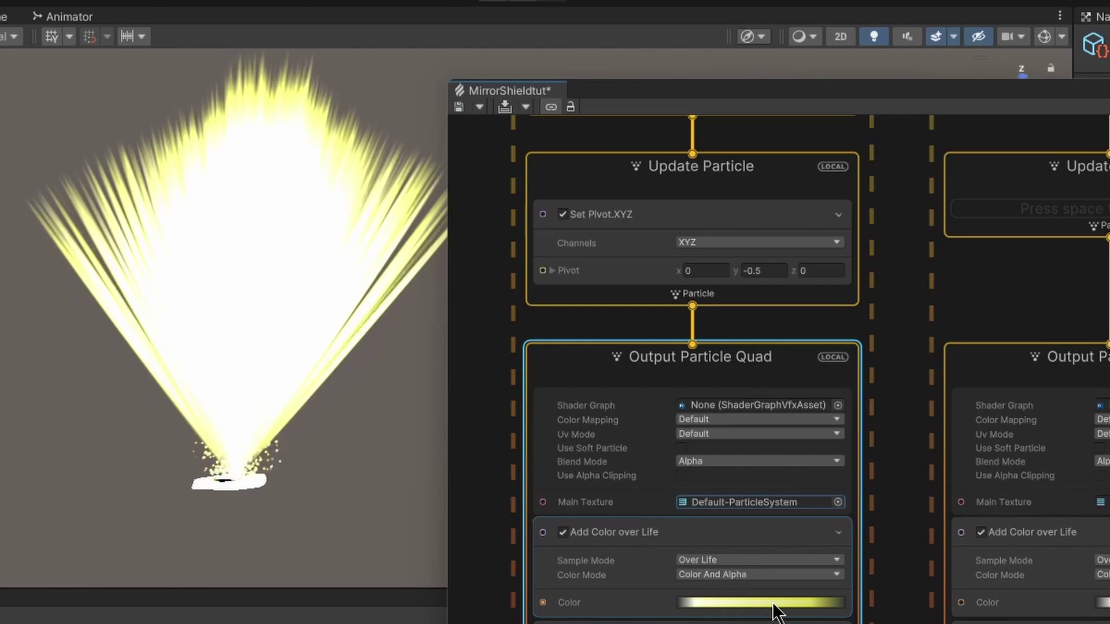
Open the Add Color over Life gradient and examine the HDR colour and intensity of its yellow end key
click(730, 604)
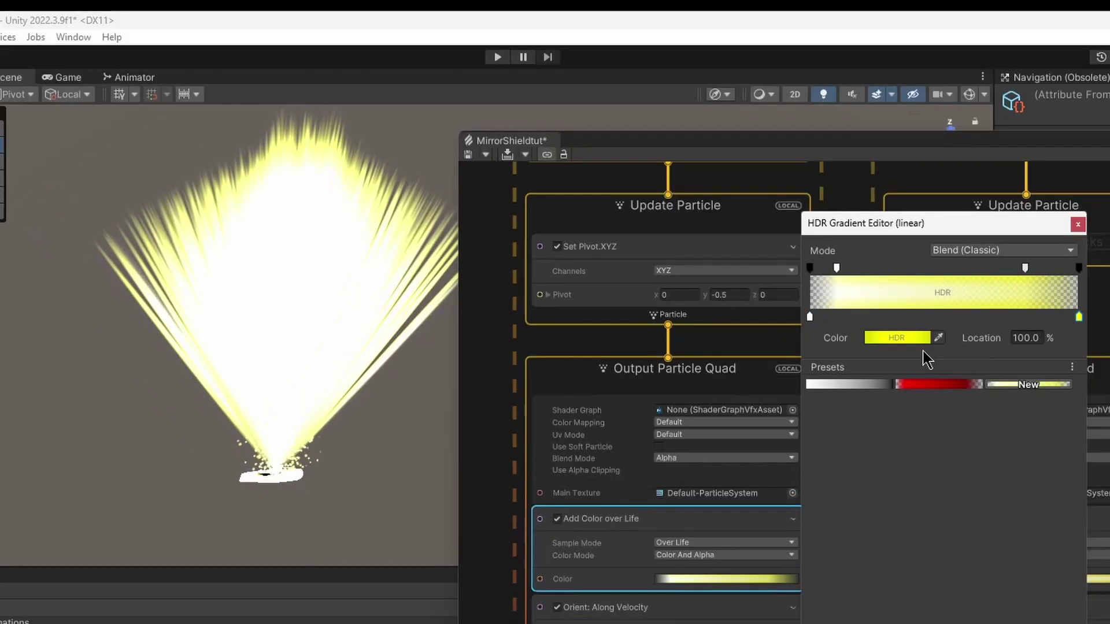
click(911, 339)
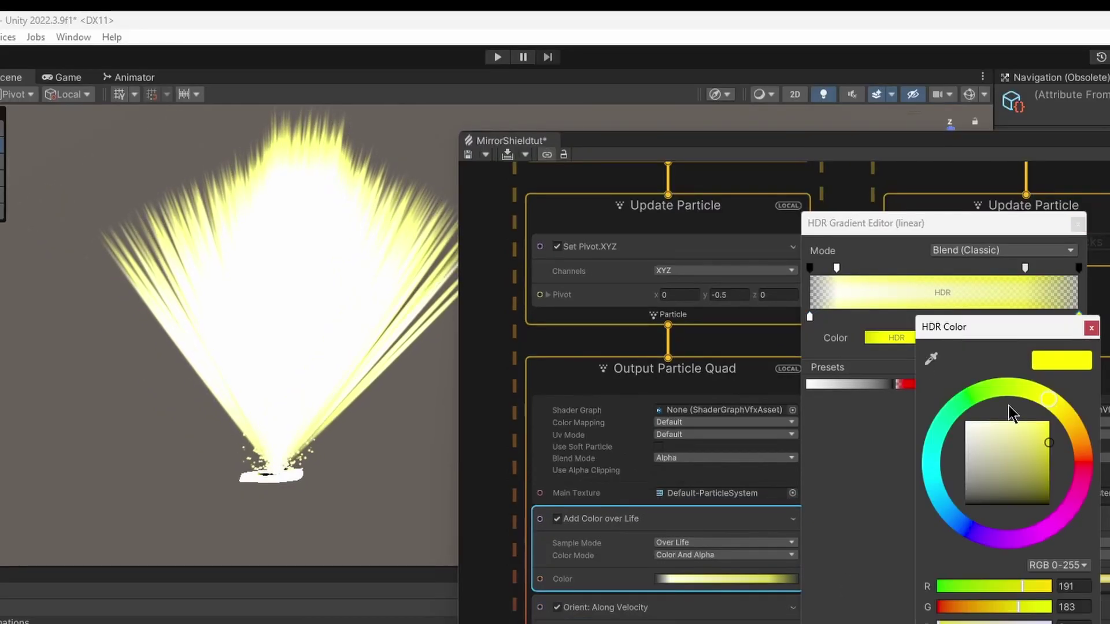
drag(986, 334, 903, 418)
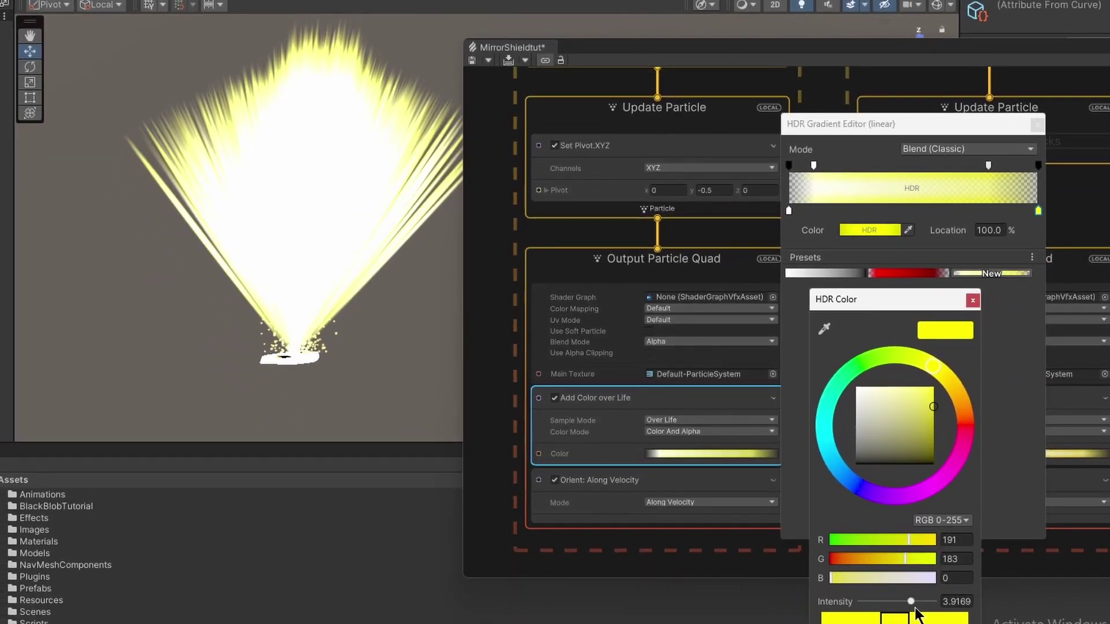
click(973, 301)
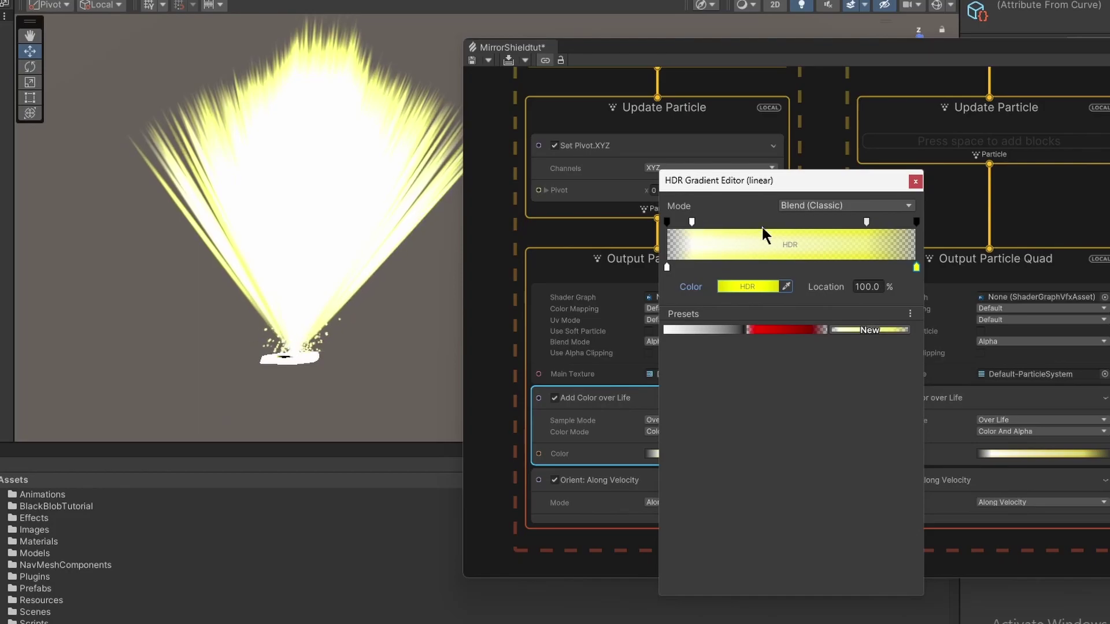
click(764, 287)
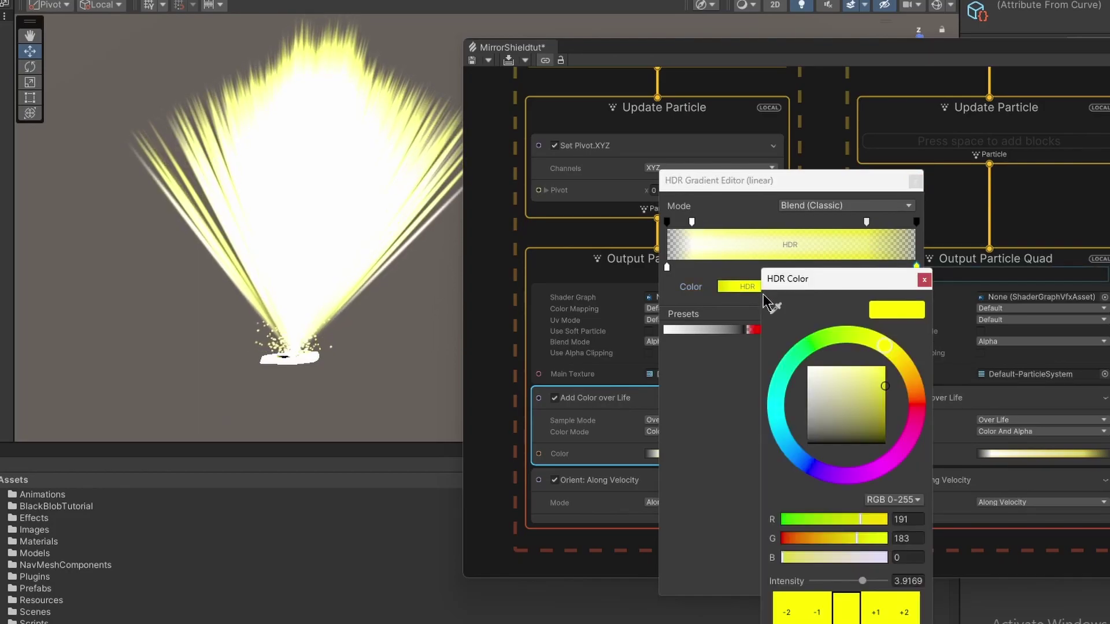
click(923, 282)
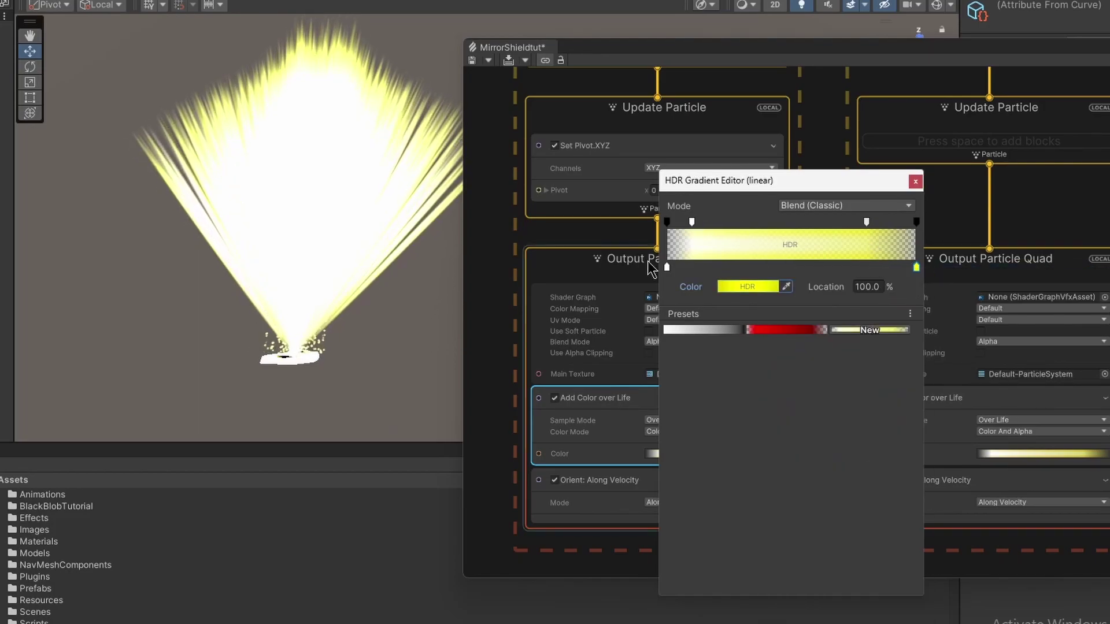
Examine the HDR colour of the gradient's white start key, and close the gradient editor
click(747, 287)
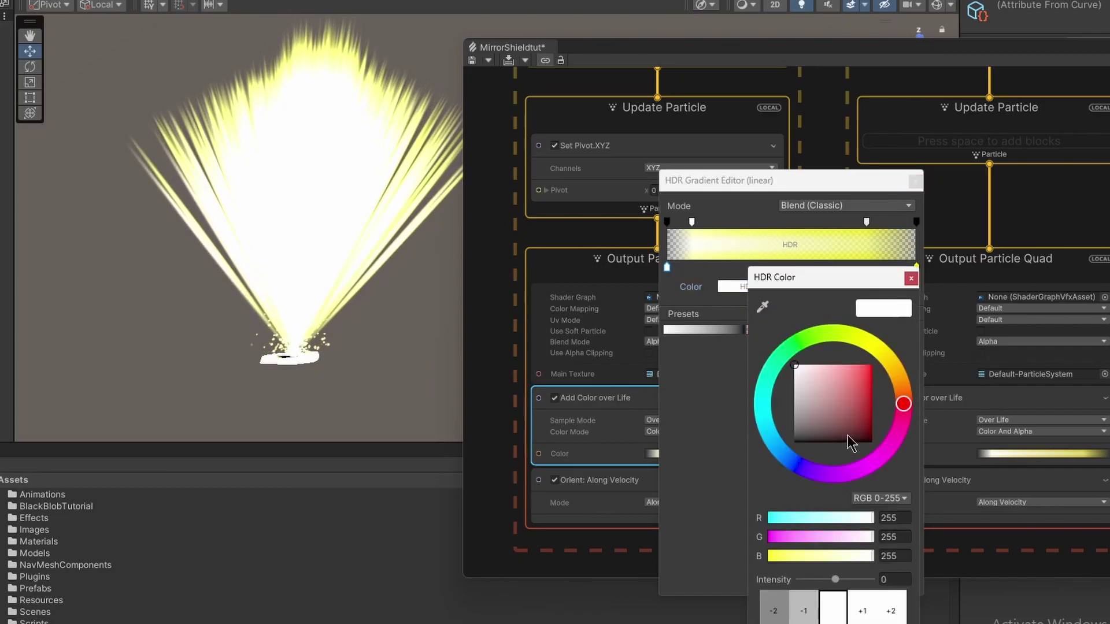
click(912, 279)
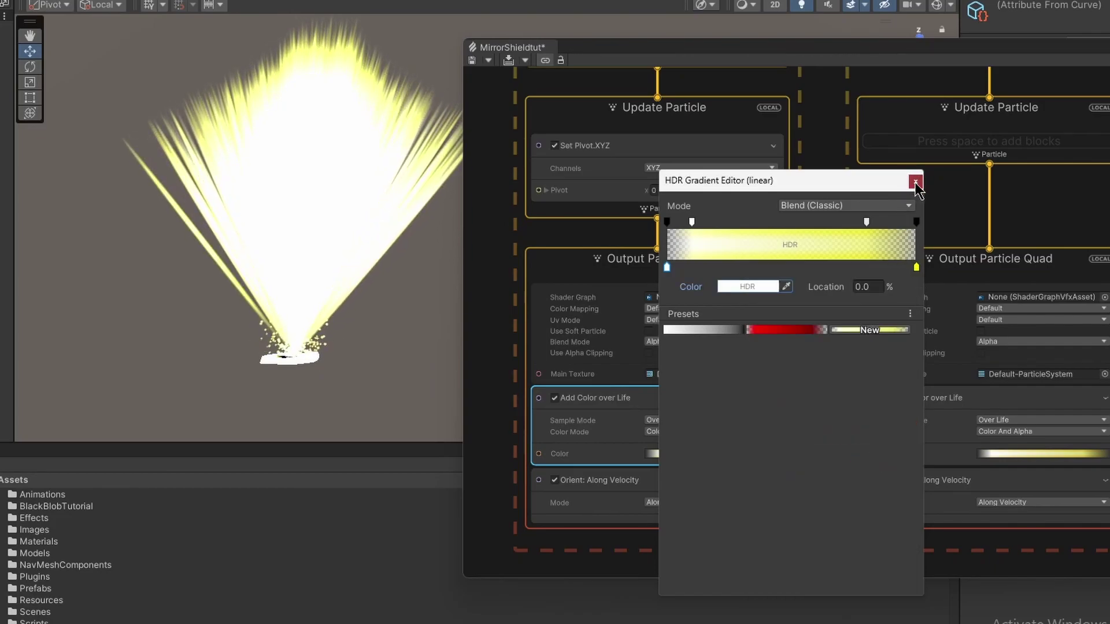
click(915, 183)
Try the Face Camera Position mode in the beam's Orient block while viewing the effect, and restore it to Along Velocity
middle_drag(835, 458, 829, 397)
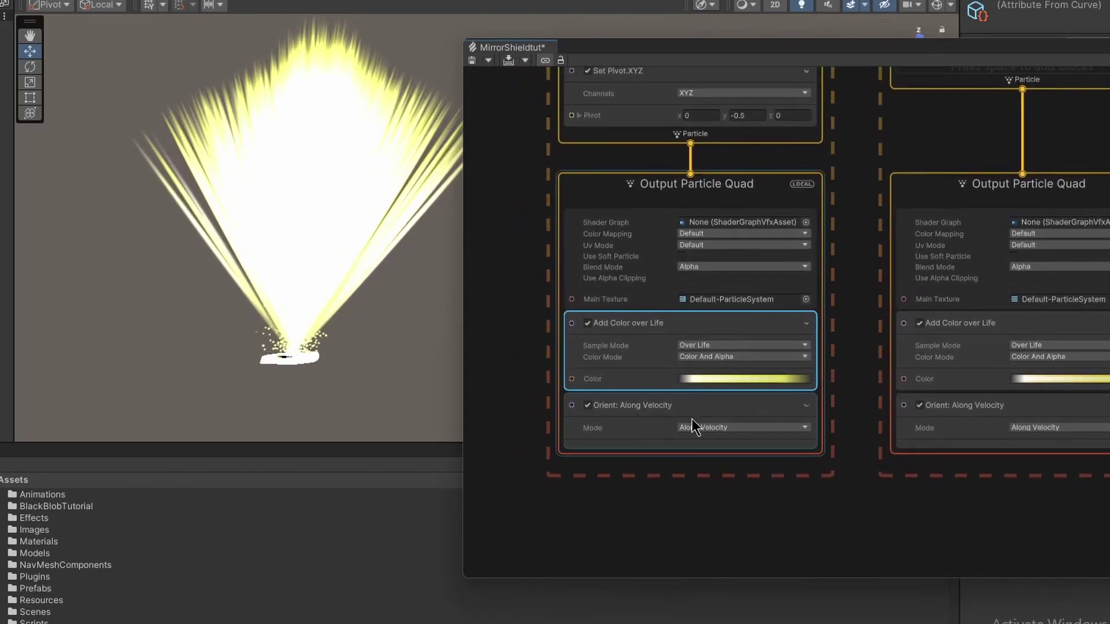
click(724, 427)
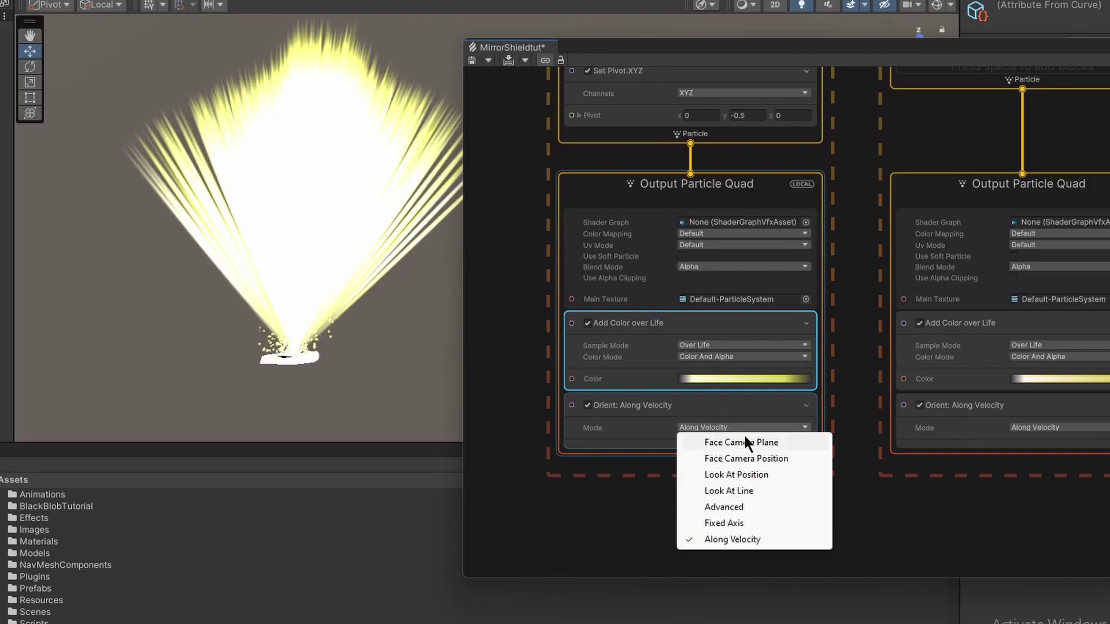
click(740, 459)
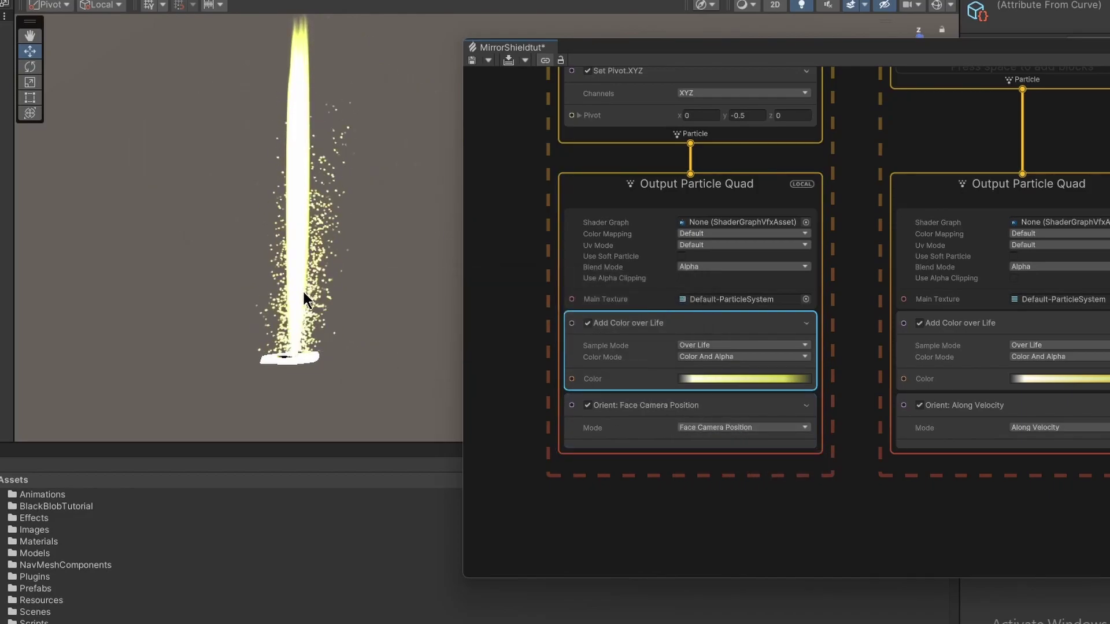
alt+drag(373, 268, 543, 38)
alt+drag(459, 204, 299, 310)
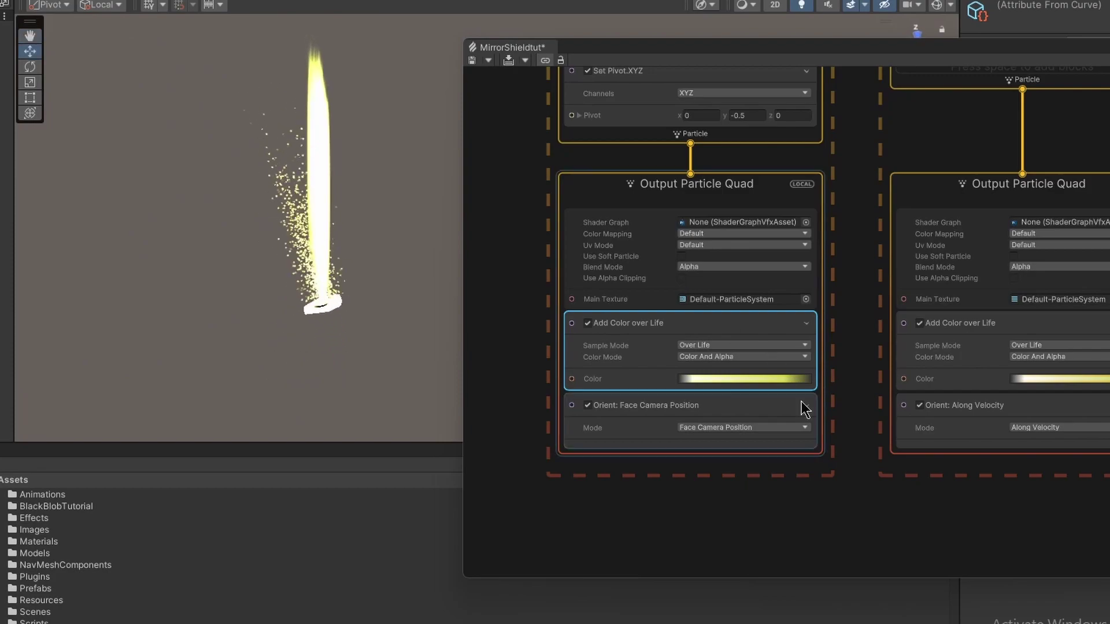
click(768, 427)
click(720, 541)
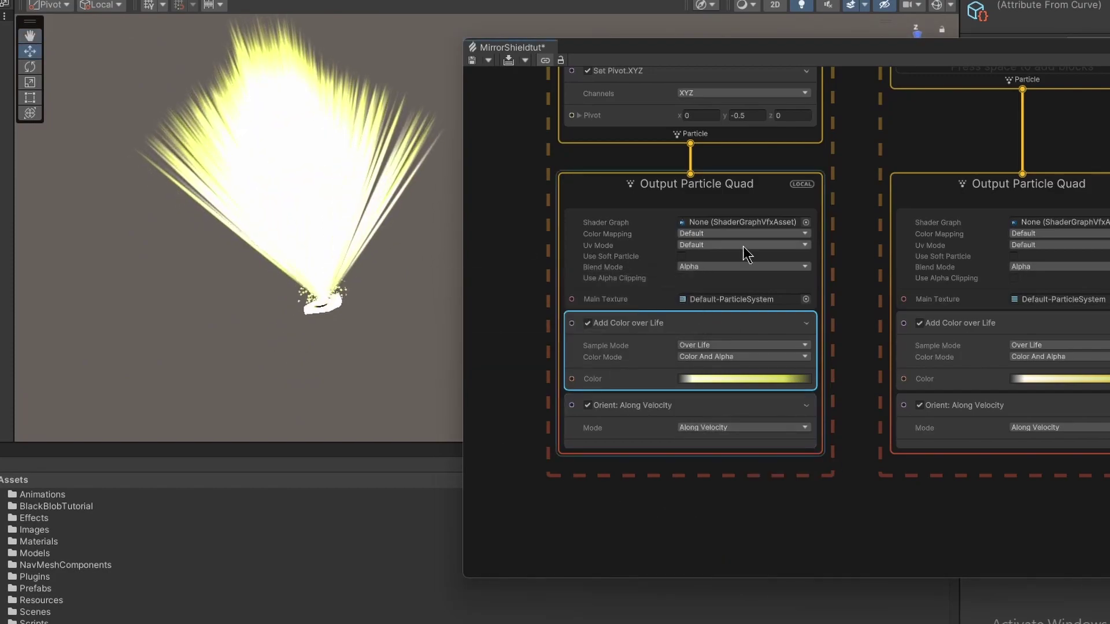
Browse the System templates for a new node beside Spawn system (1), down to Simple Particle System
middle_drag(840, 266, 633, 415)
middle_drag(988, 77, 848, 241)
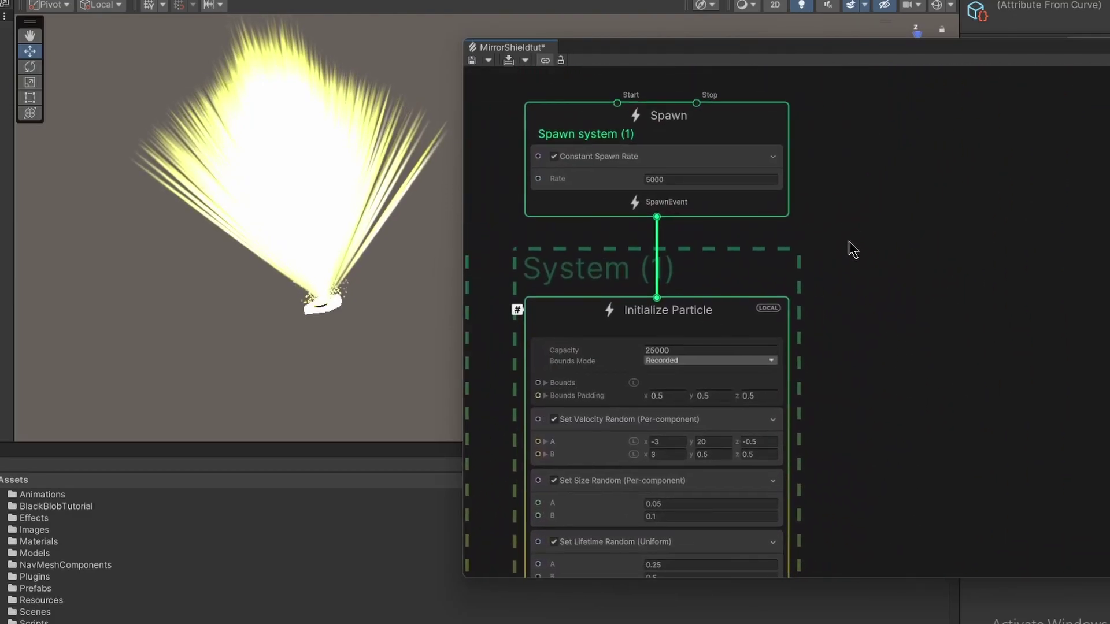
right_click(873, 162)
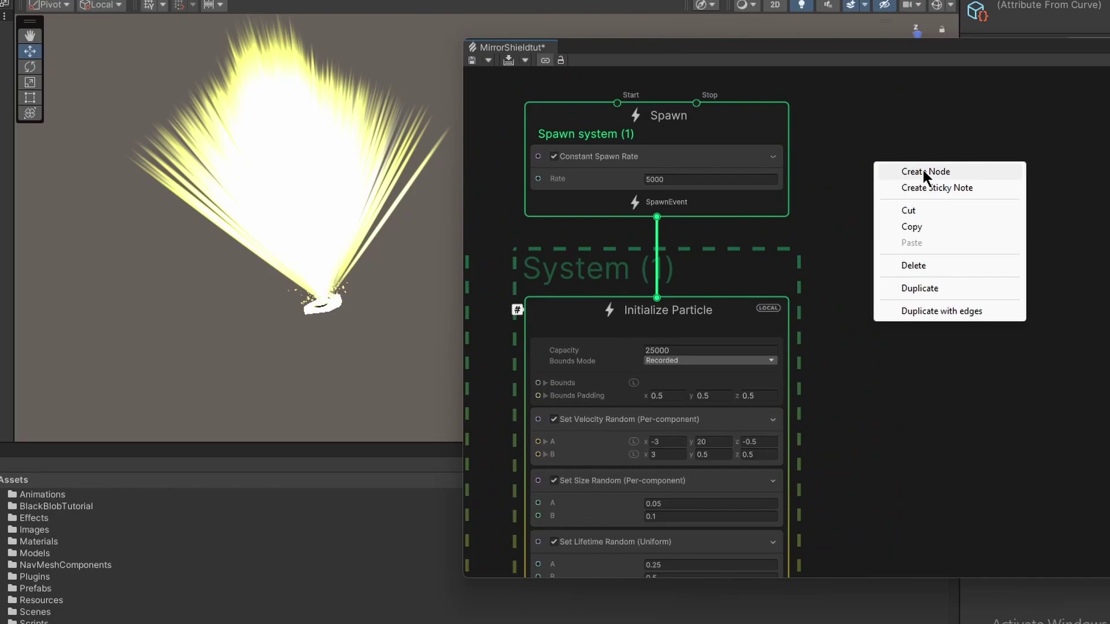
click(925, 172)
click(909, 226)
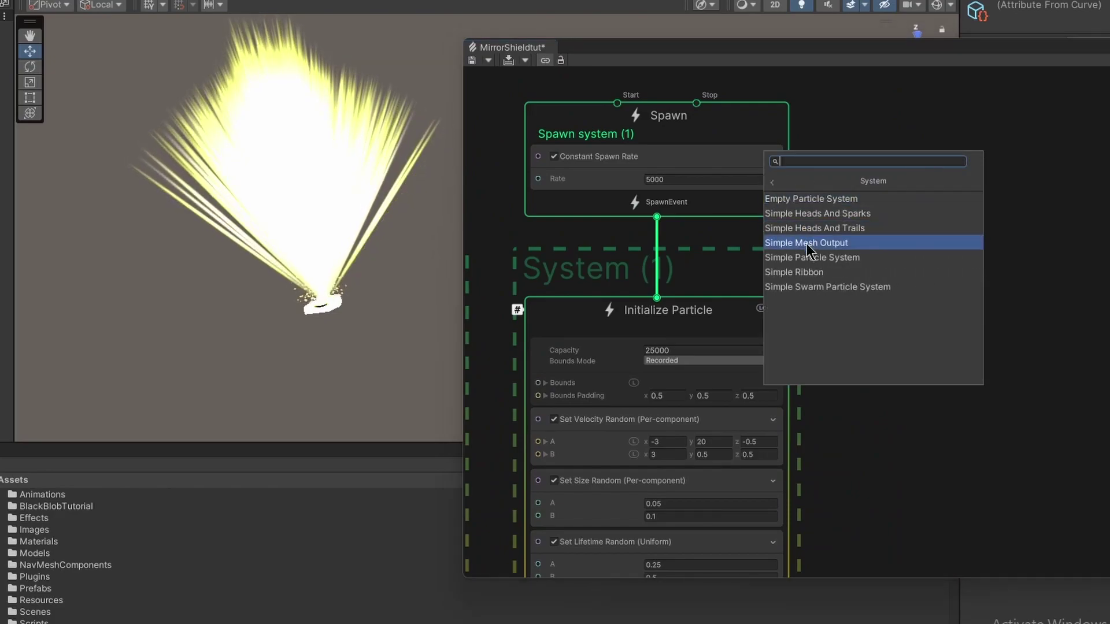
click(849, 257)
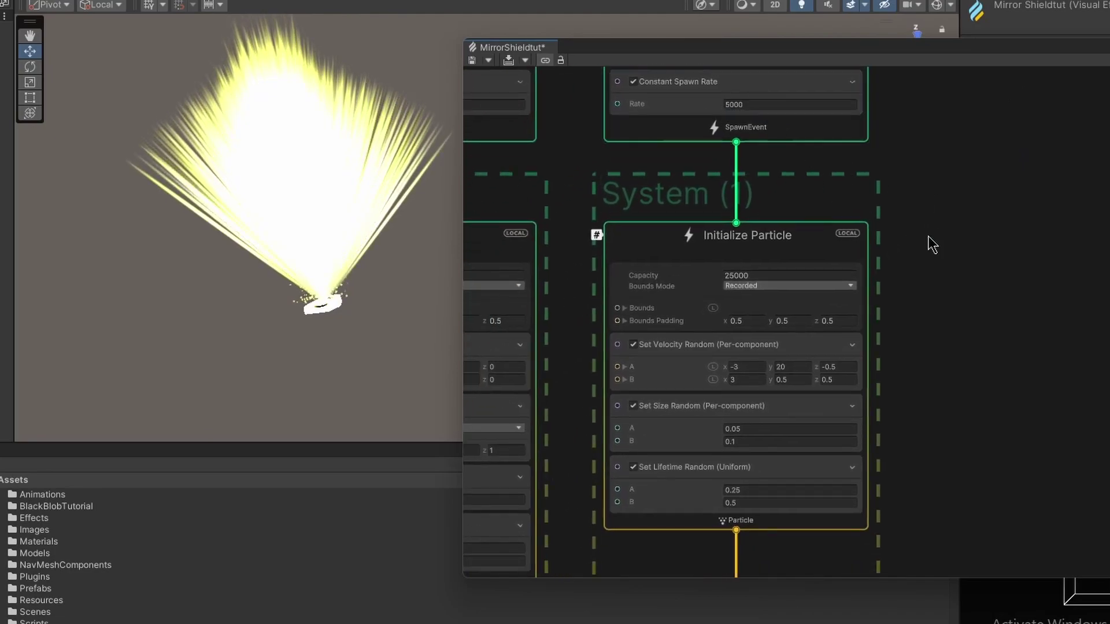
Check the Capacity setting in System (1)'s Initialize Particle context
click(813, 295)
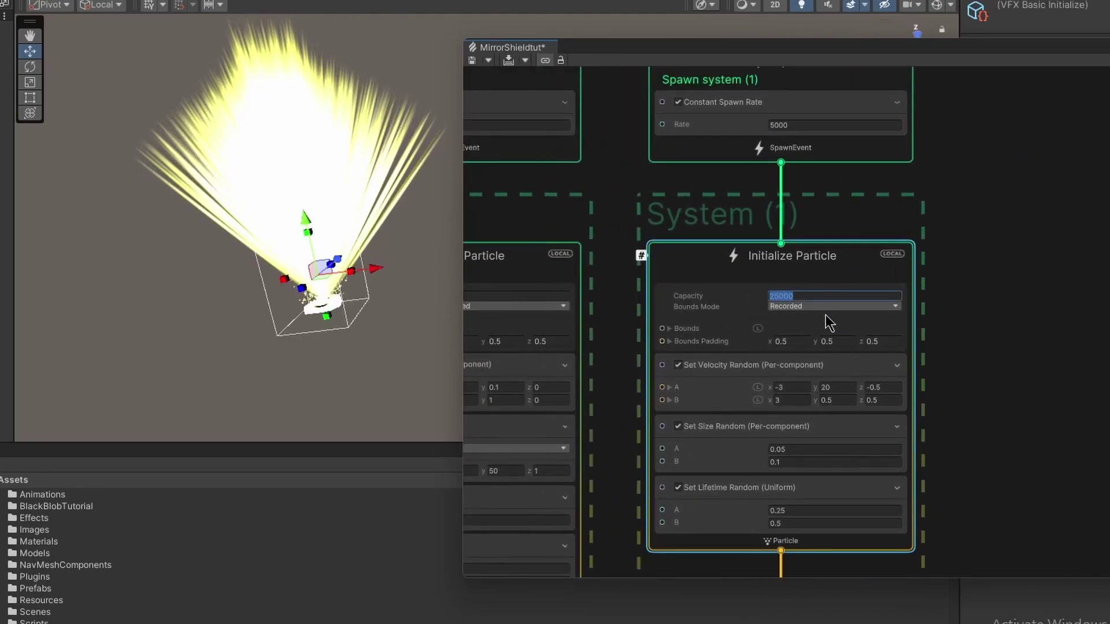
click(1013, 389)
middle_drag(999, 414, 981, 340)
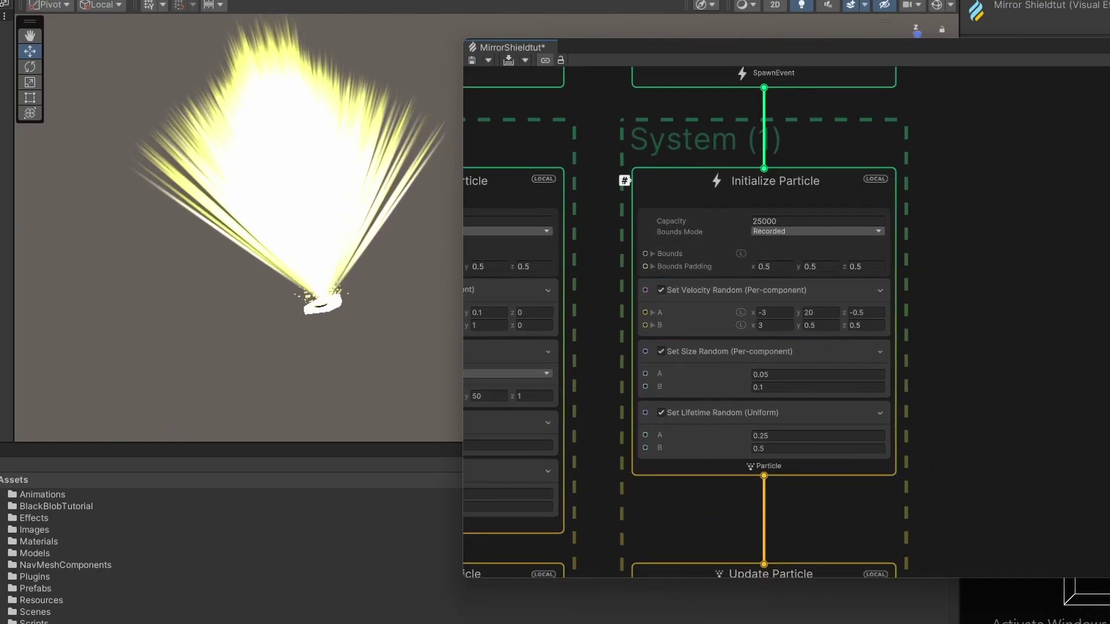
Select the Visual Effect object in the scene and examine System (1)'s random velocity, size and lifetime blocks
click(5, 157)
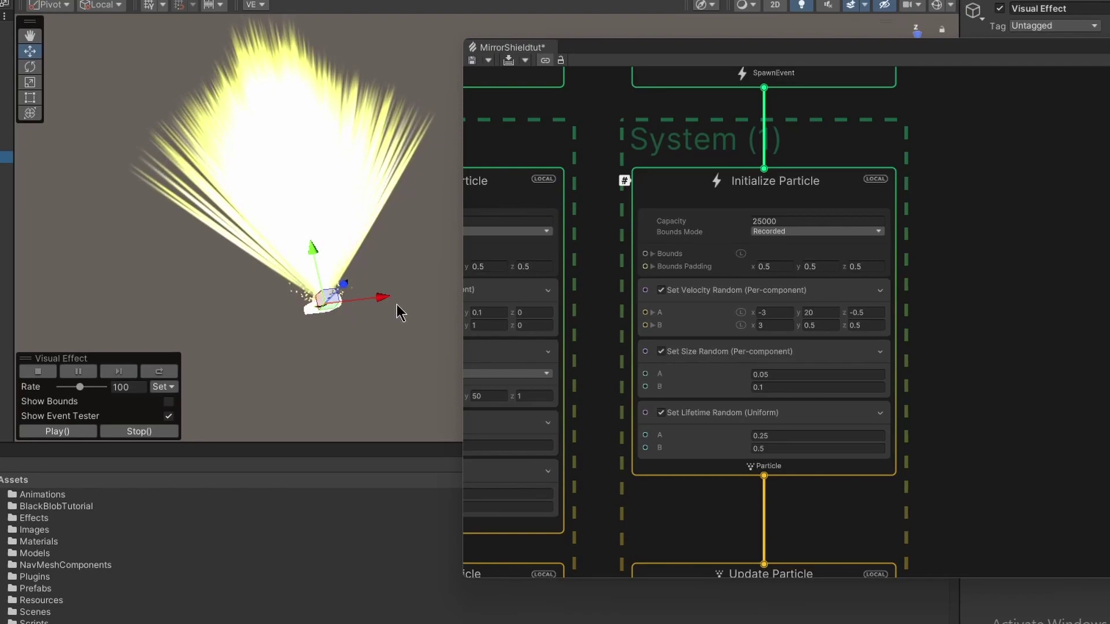
middle_drag(962, 440, 872, 344)
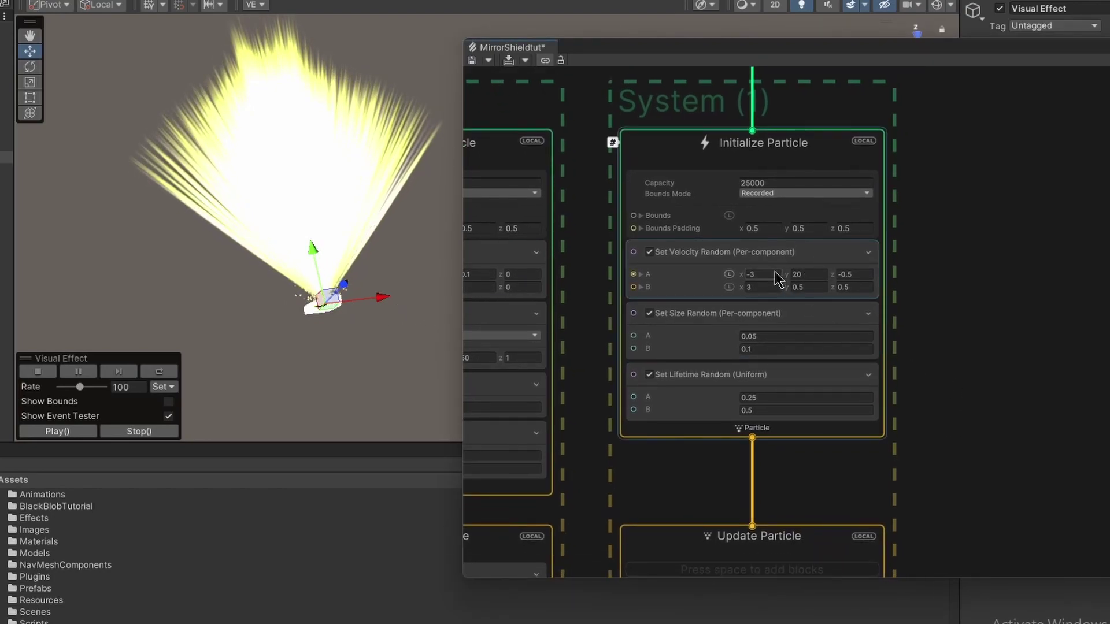
middle_drag(933, 400, 944, 358)
click(778, 363)
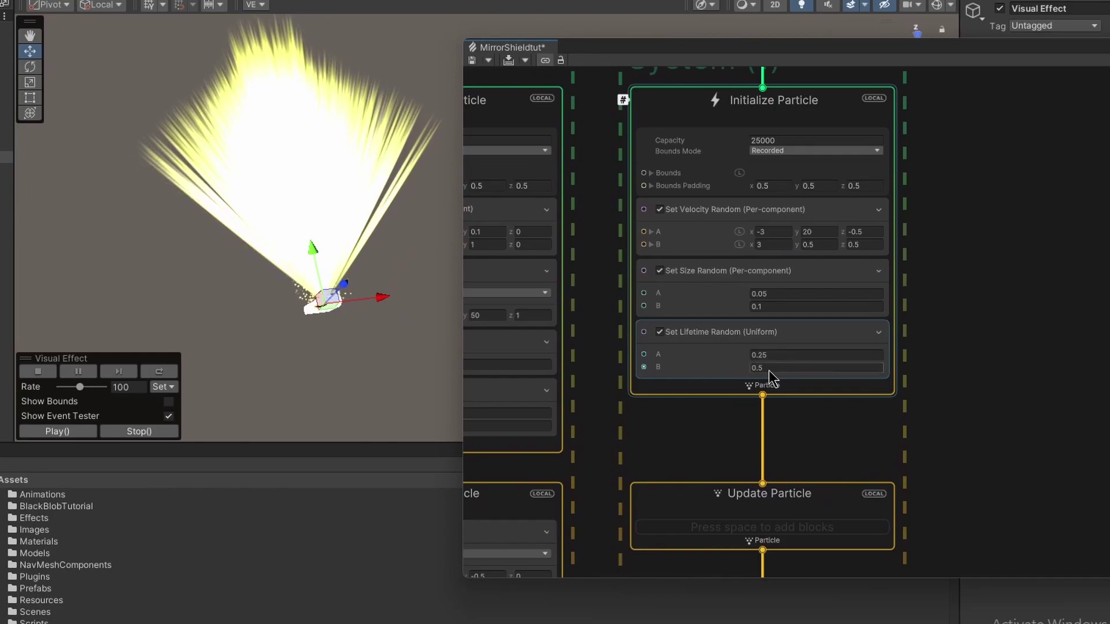
click(318, 286)
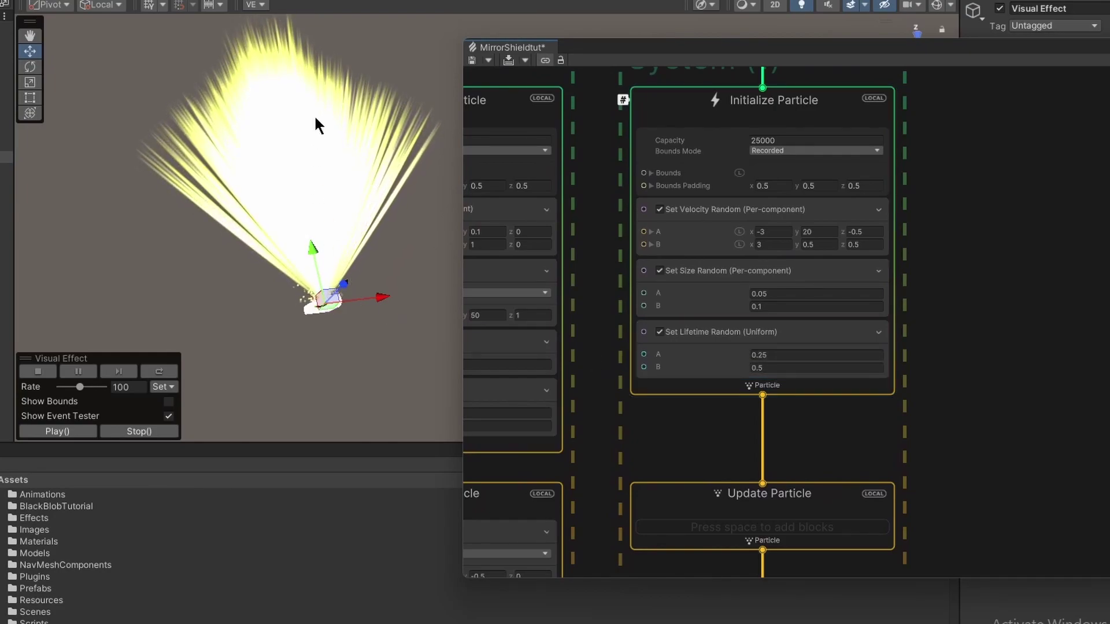
click(789, 366)
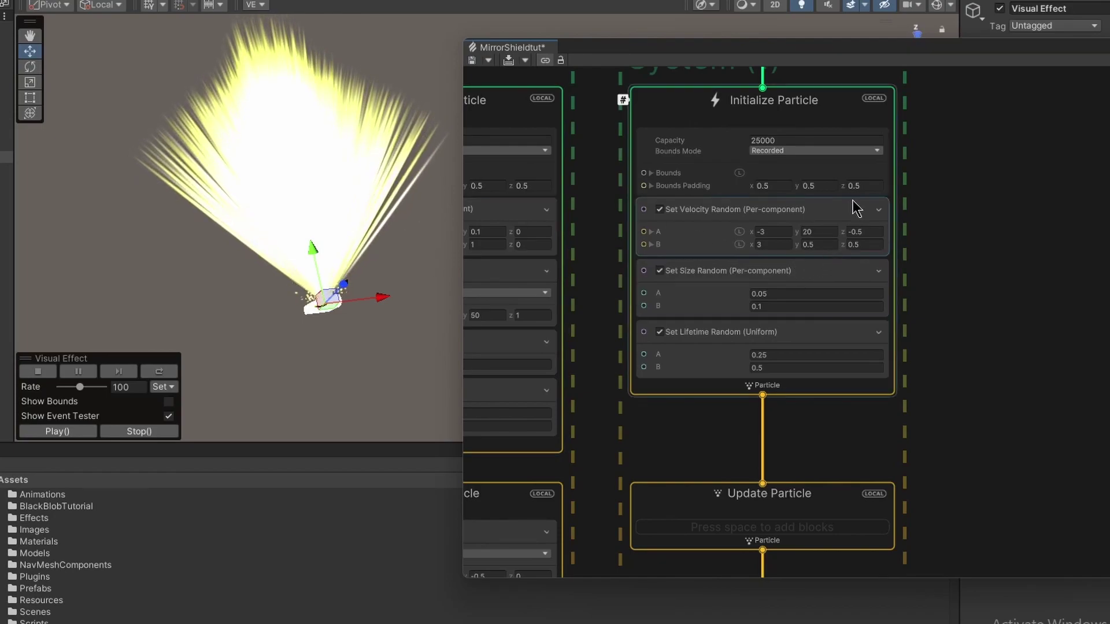
middle_drag(951, 255, 900, 306)
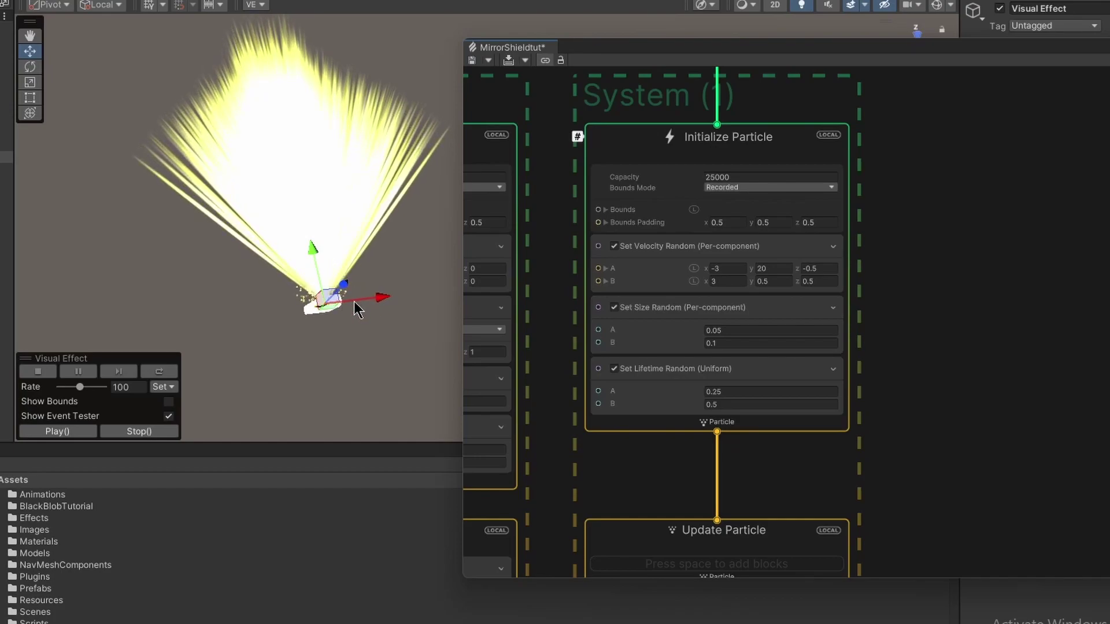
View the shield's beam and spark particles in the scene from the side, close up and from above
alt+drag(354, 236, 607, 35)
middle_drag(370, 347, 241, 210)
right_drag(241, 210, 191, 228)
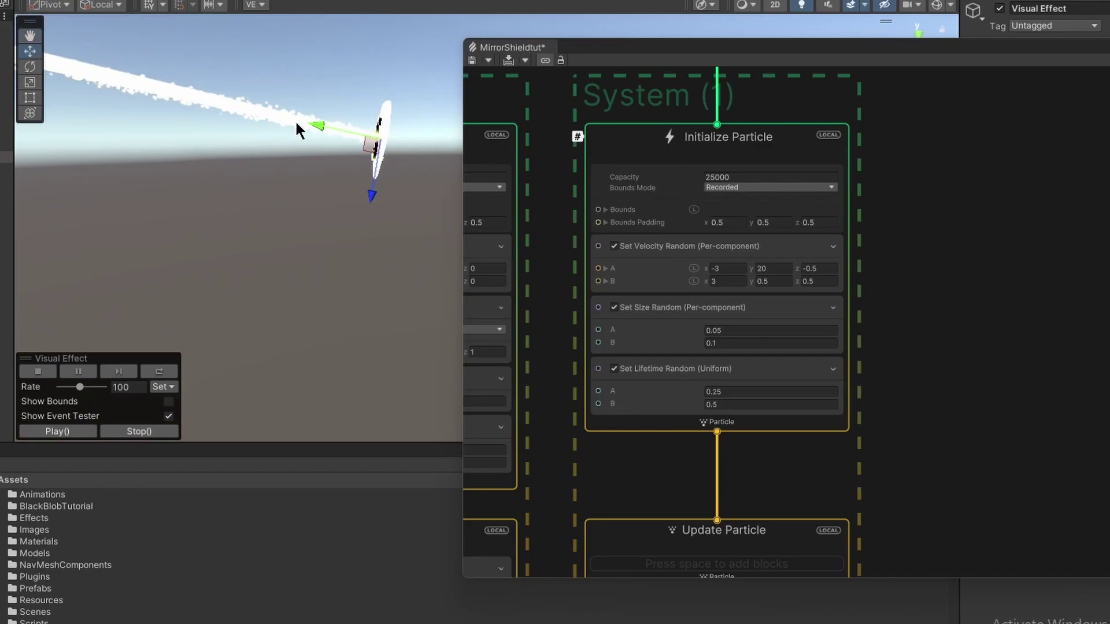
alt+drag(304, 124, 394, 157)
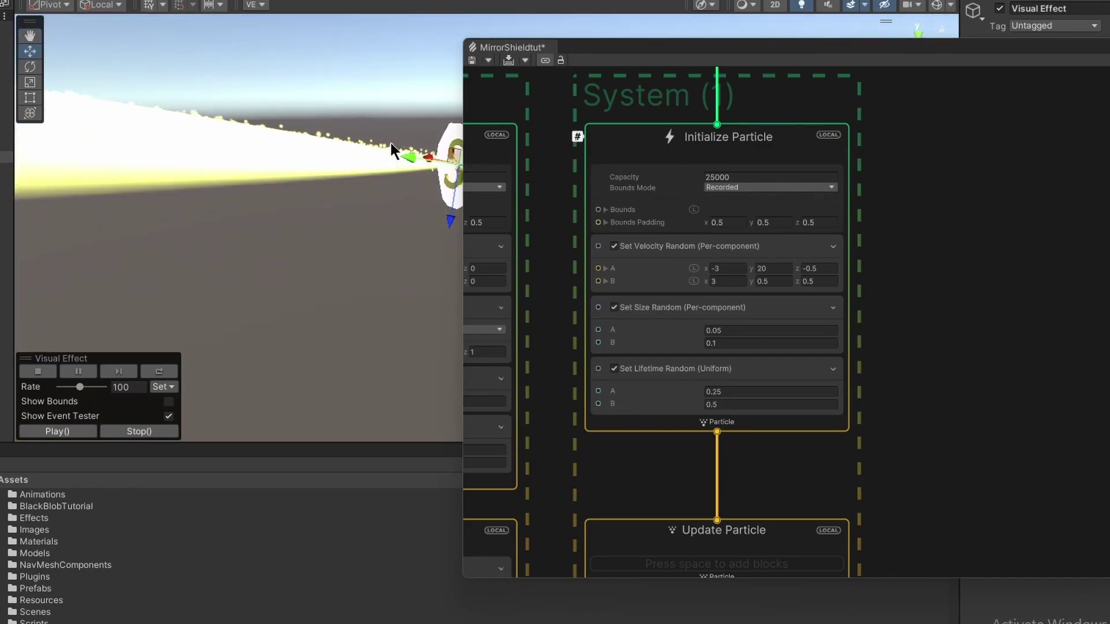
right_drag(370, 173, 318, 216)
alt+drag(318, 215, 347, 203)
middle_drag(347, 203, 285, 205)
alt+drag(285, 204, 405, 200)
right_drag(406, 200, 257, 251)
alt+drag(256, 245, 223, 349)
middle_drag(223, 349, 342, 296)
alt+drag(341, 296, 197, 299)
middle_drag(197, 298, 139, 286)
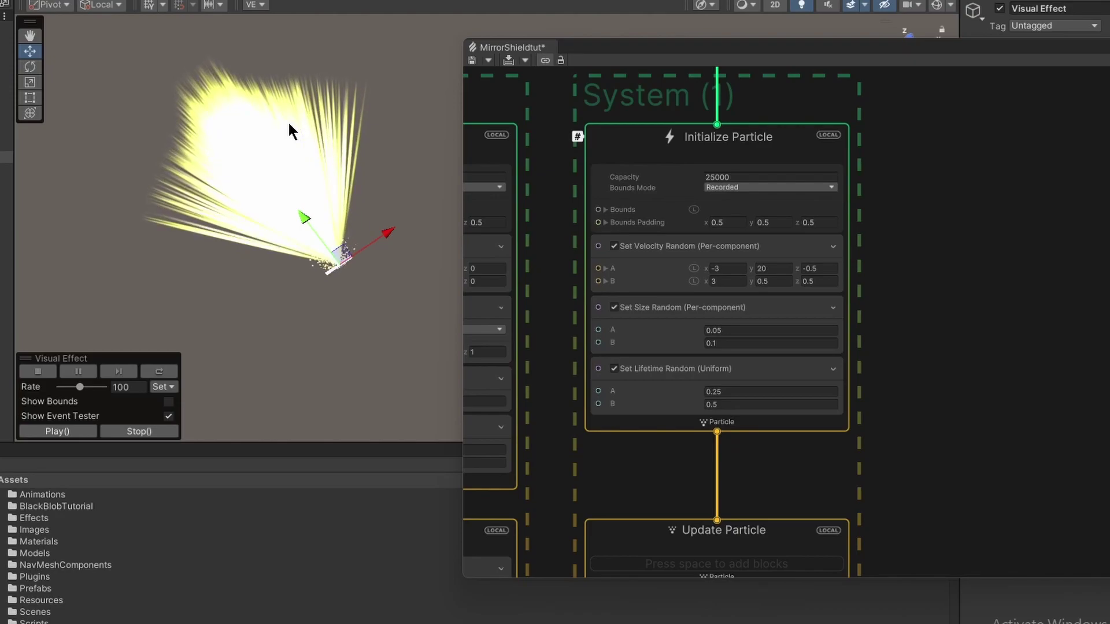
Set the Z range of System (1)'s Set Velocity Random block to -3 for A and 3 for B
click(822, 281)
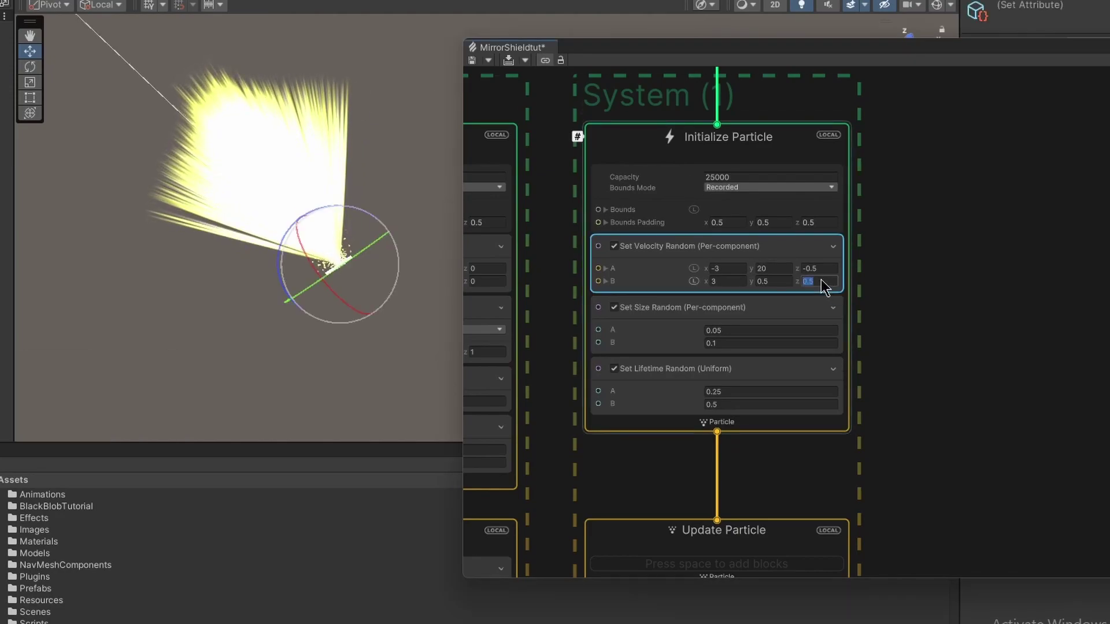
text(3)
click(826, 269)
text(-3)
alt+drag(399, 168, 758, 623)
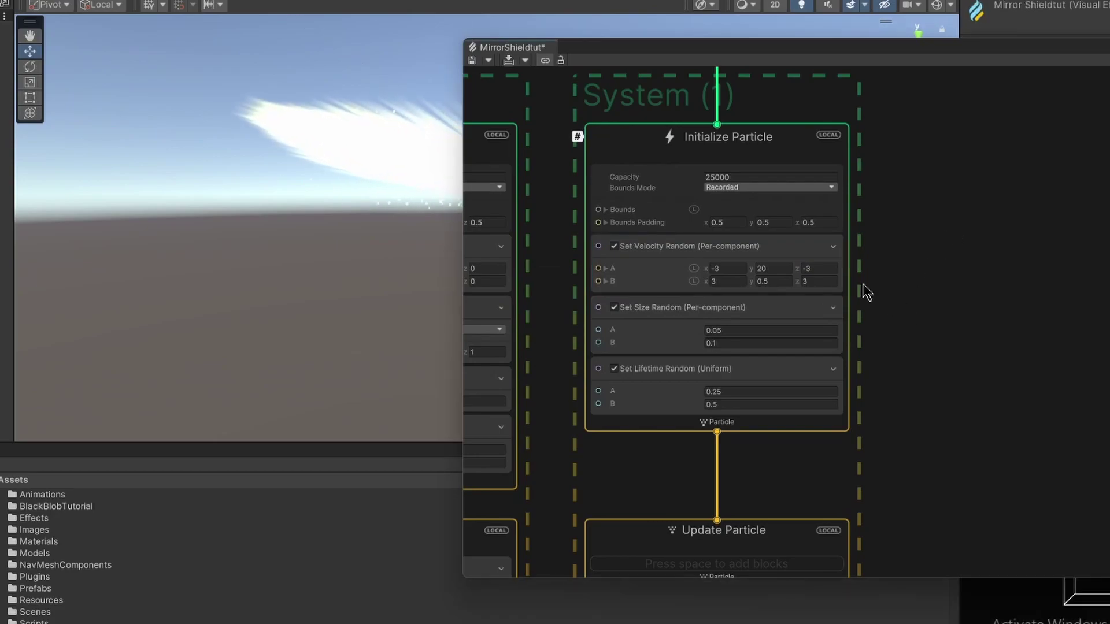
Set the Z range of System's Set Velocity Random block to -1 for A and 1 for B, and view the beam
click(816, 269)
middle_drag(817, 269, 1109, 302)
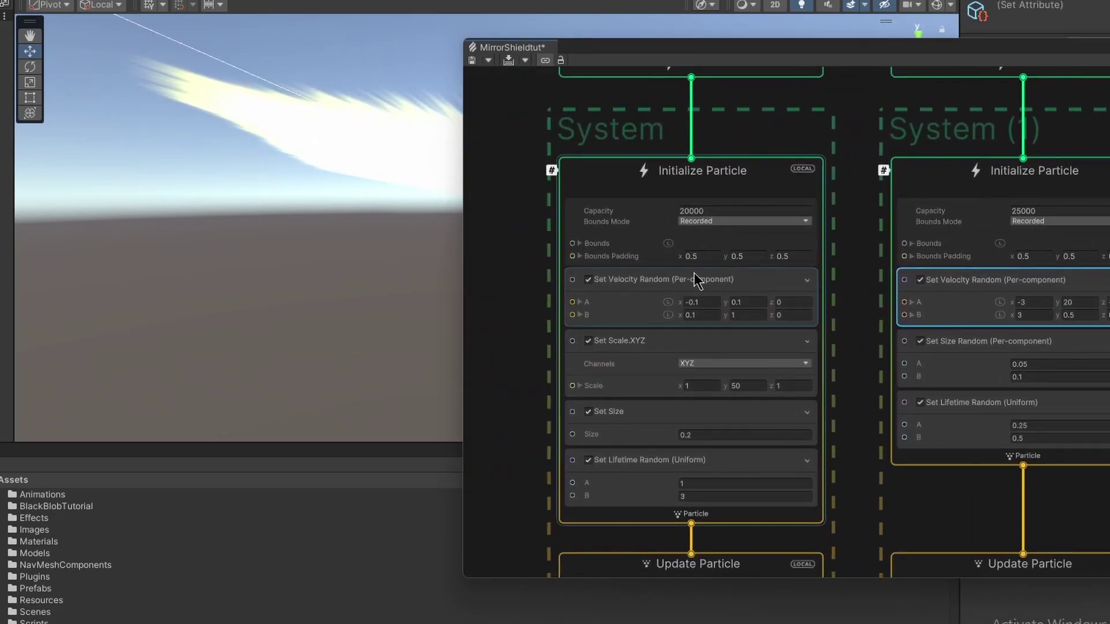
key(Return)
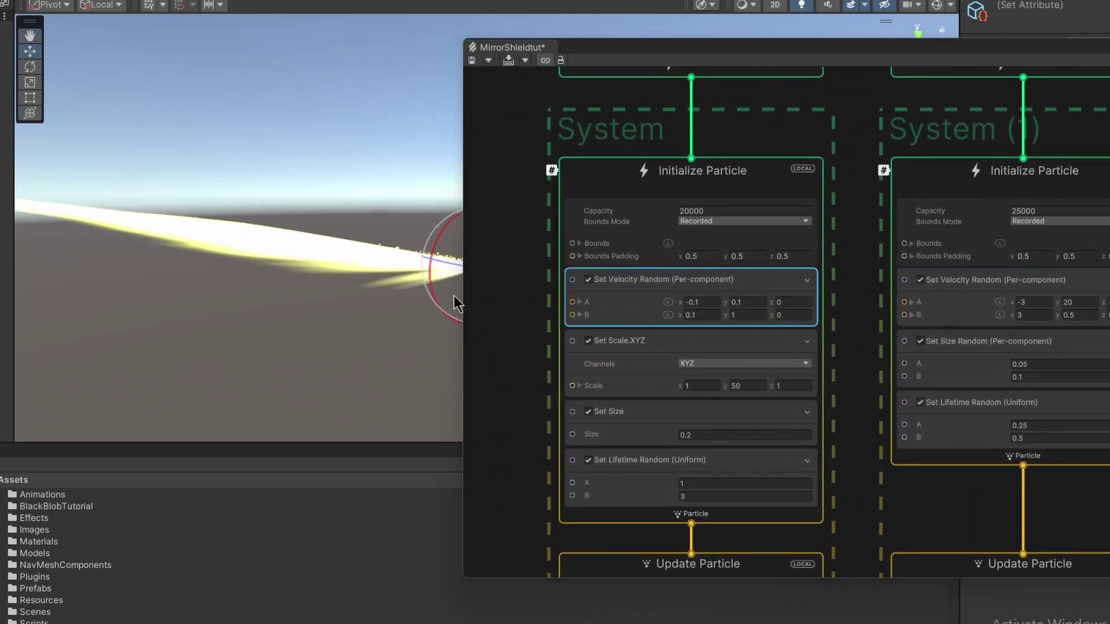
click(791, 303)
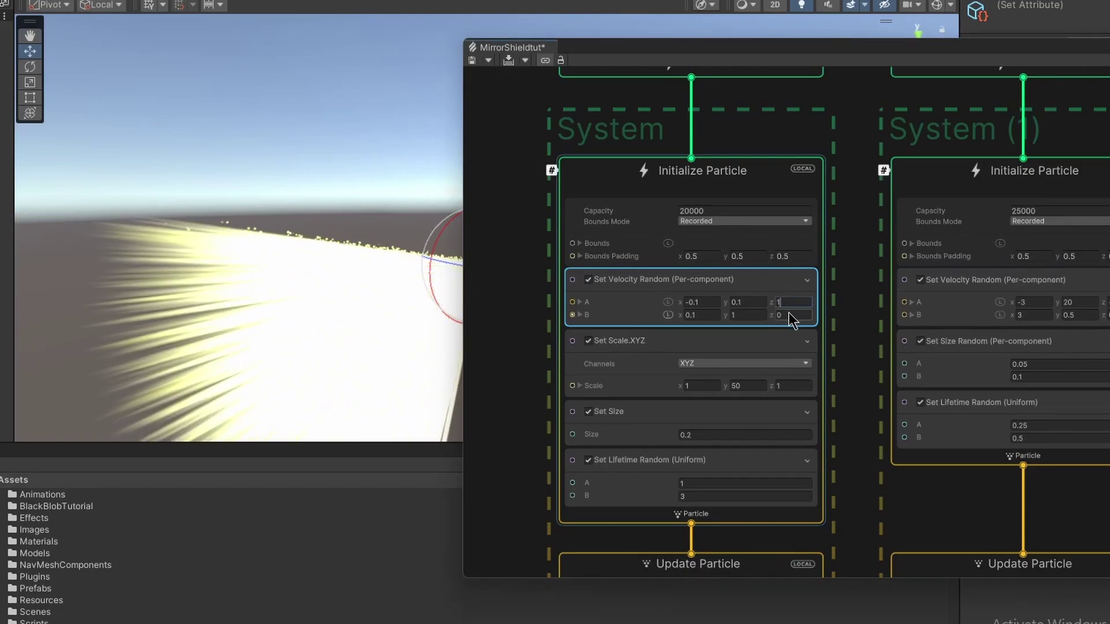
text(-1)
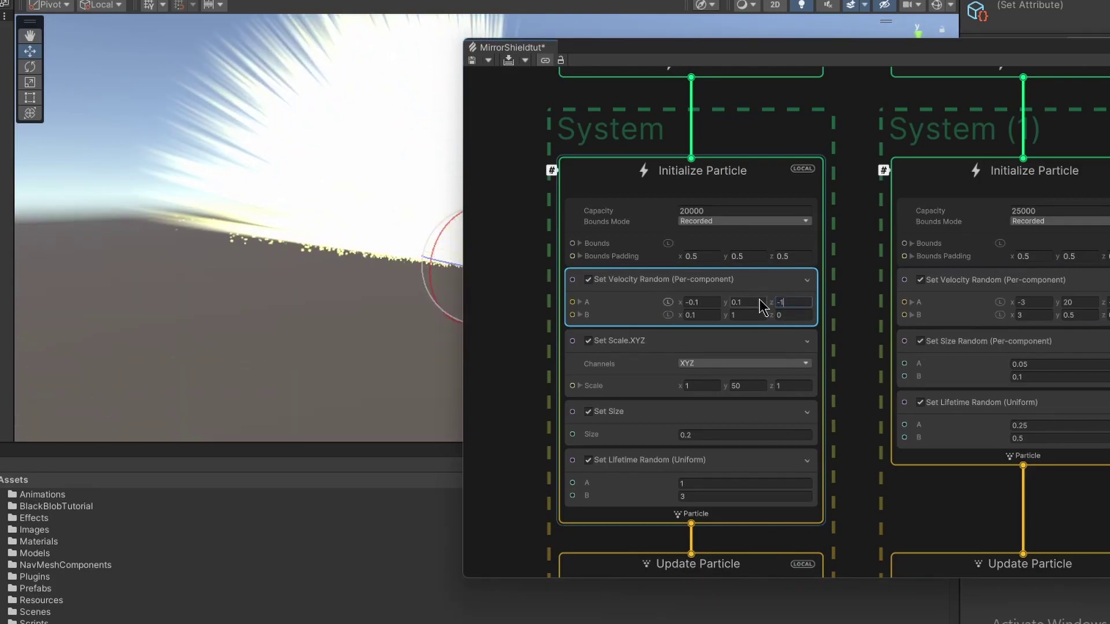
click(790, 318)
text(1)
middle_drag(379, 318, 272, 305)
alt+drag(273, 304, 235, 307)
middle_drag(234, 307, 251, 332)
alt+drag(251, 332, 318, 348)
Narrow the Z range of System's Set Velocity Random block to -0.2 for A and 0.2 for B, and view the beam
click(793, 303)
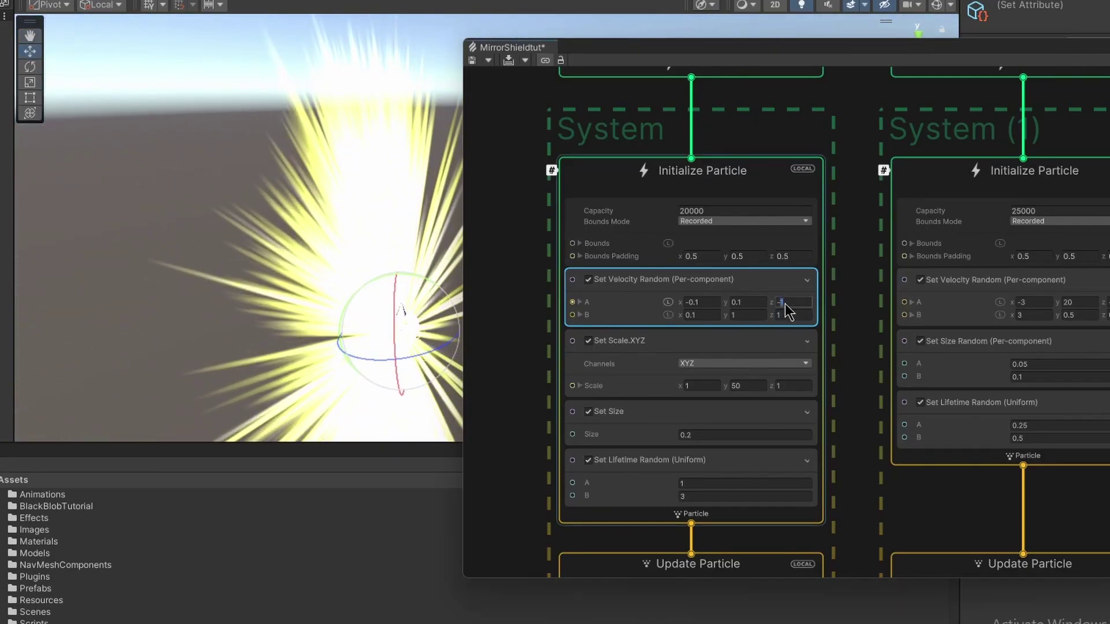
text(-0.2)
click(793, 315)
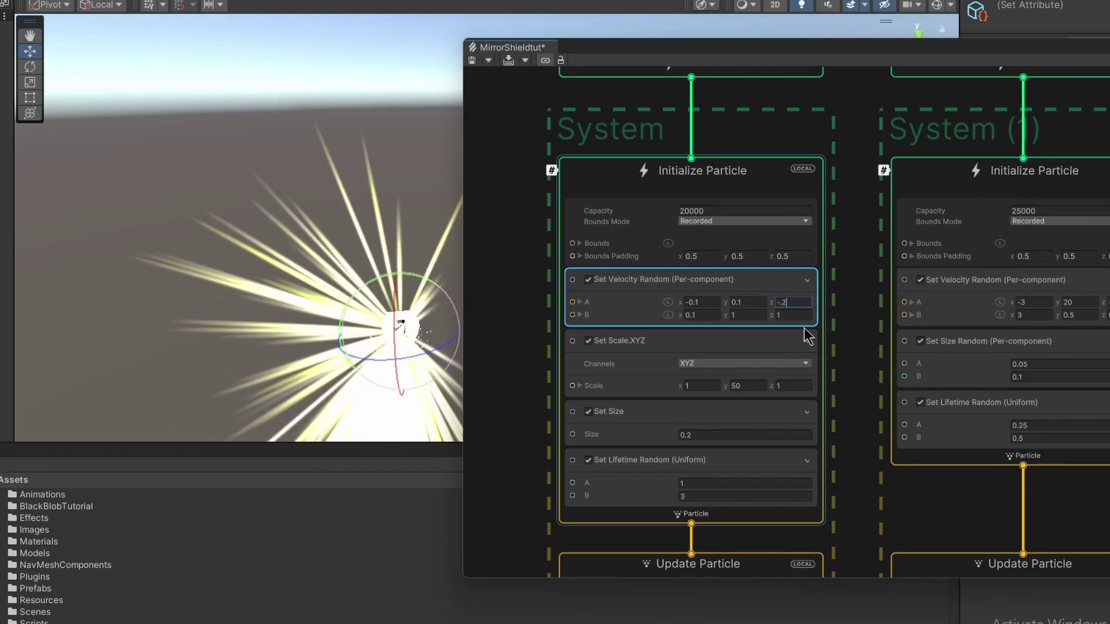
text(.2)
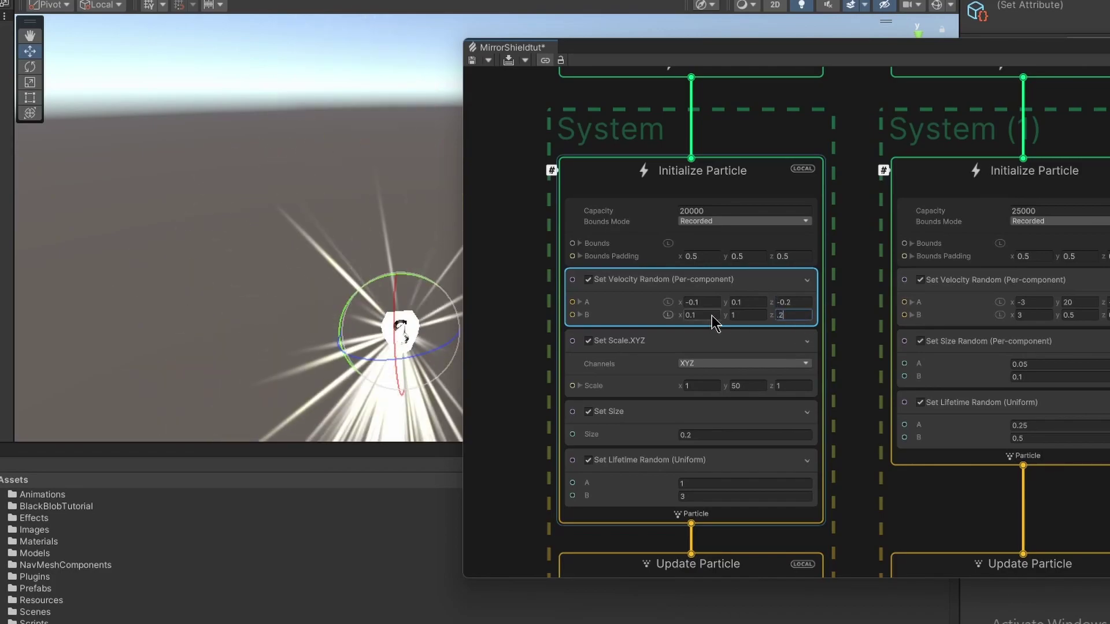
middle_drag(375, 364, 347, 325)
alt+drag(347, 325, 236, 359)
Reduce the Z range of System's Set Velocity Random block to -0.01 for A and 0.01 for B, and view the beam
click(800, 303)
text(-0.0)
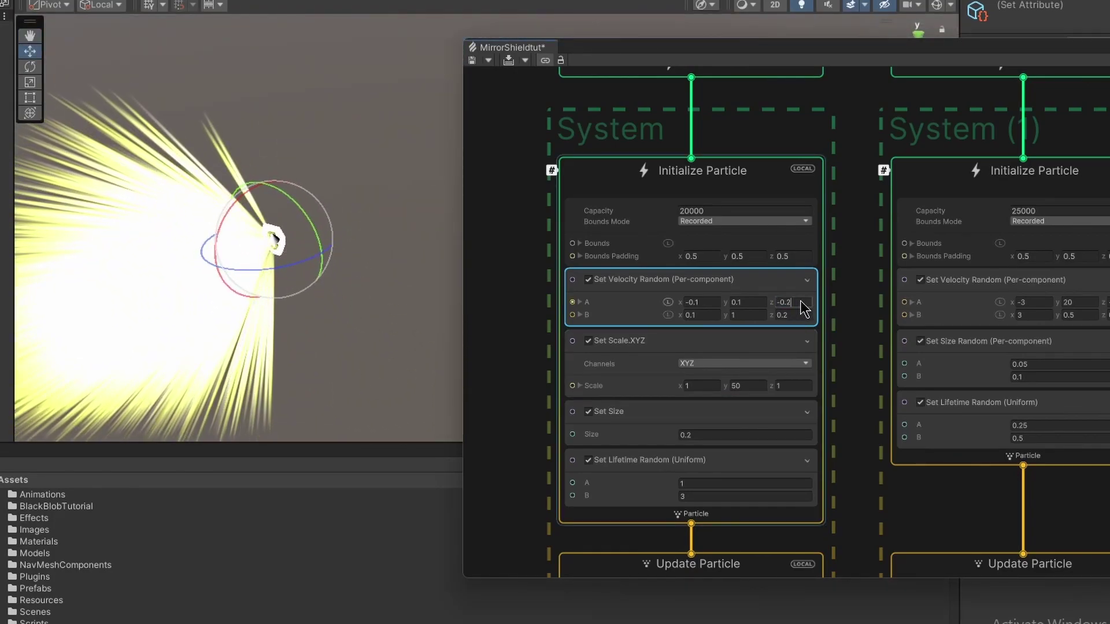
text(1)
click(787, 317)
text(.01)
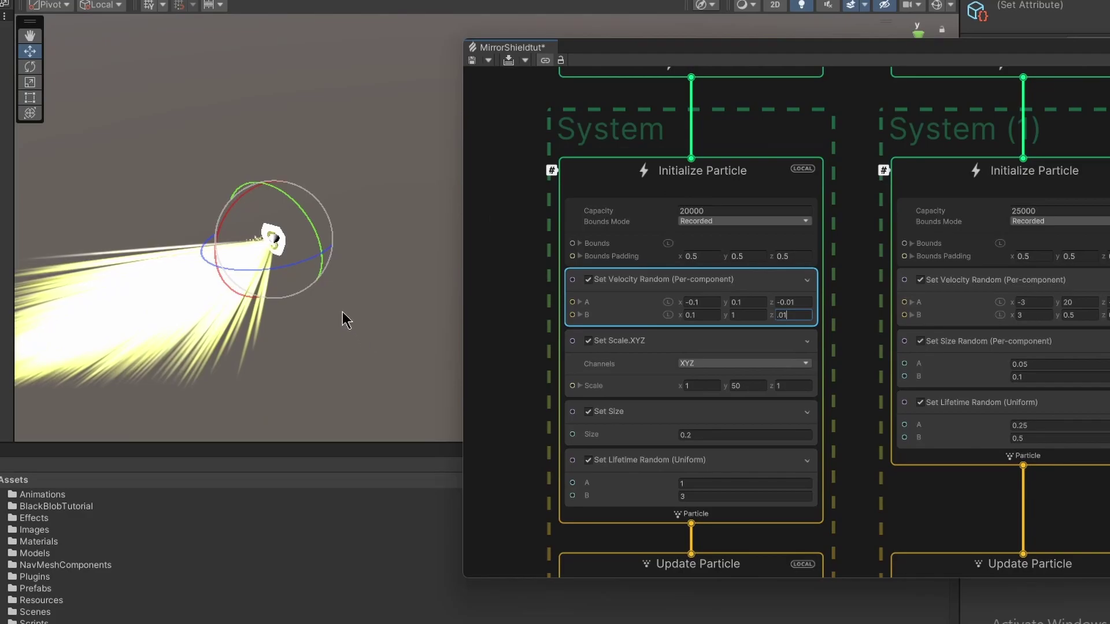
alt+drag(340, 318, 456, 155)
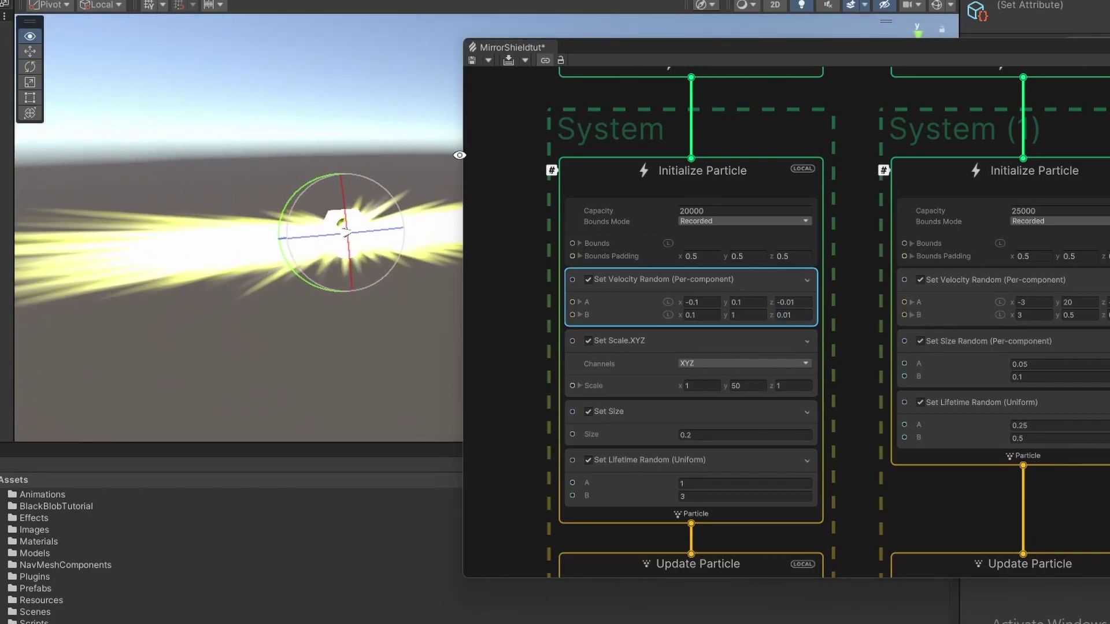
alt+drag(351, 266, 396, 285)
Set both Z values, A and B, of System's Set Velocity Random block back to 0
click(799, 302)
text(0)
click(797, 316)
text(0)
click(834, 330)
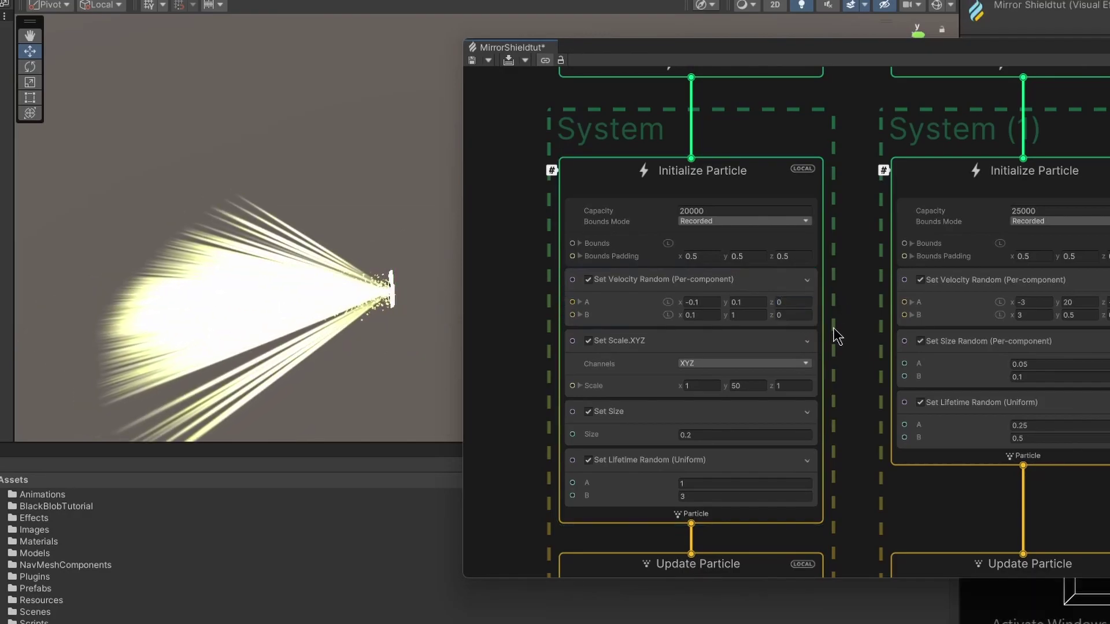
Open the Add Color over Life gradient in System (1)'s Output Particle Quad and check the HDR color of its end key
middle_drag(993, 494, 717, 351)
middle_drag(877, 460, 831, 303)
middle_drag(821, 401, 883, 337)
middle_drag(858, 391, 936, 407)
click(809, 355)
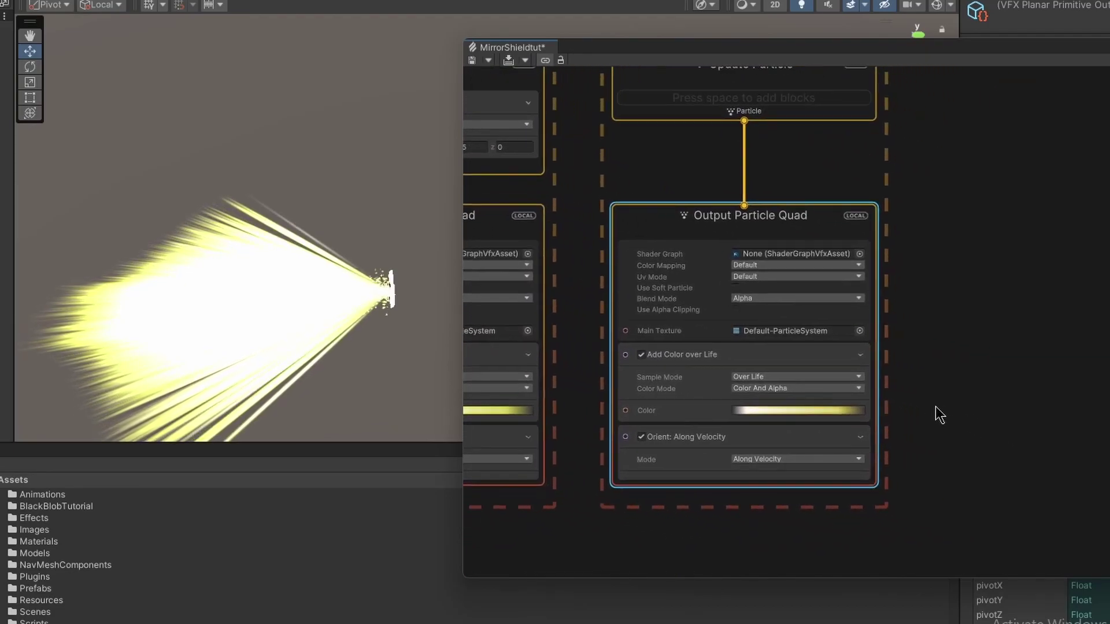
click(826, 412)
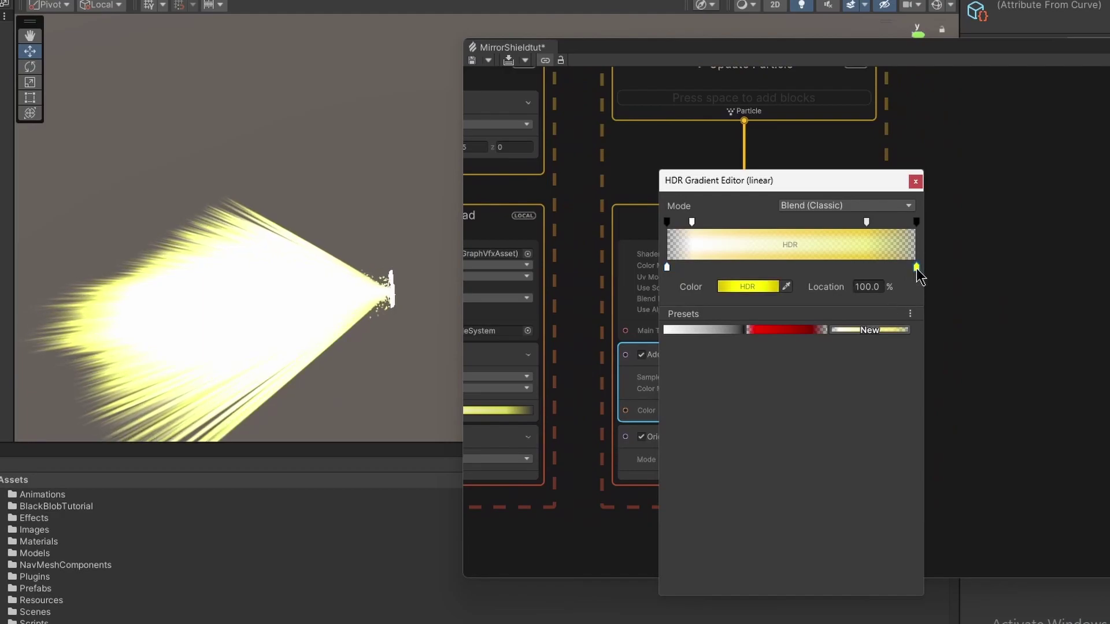
click(762, 288)
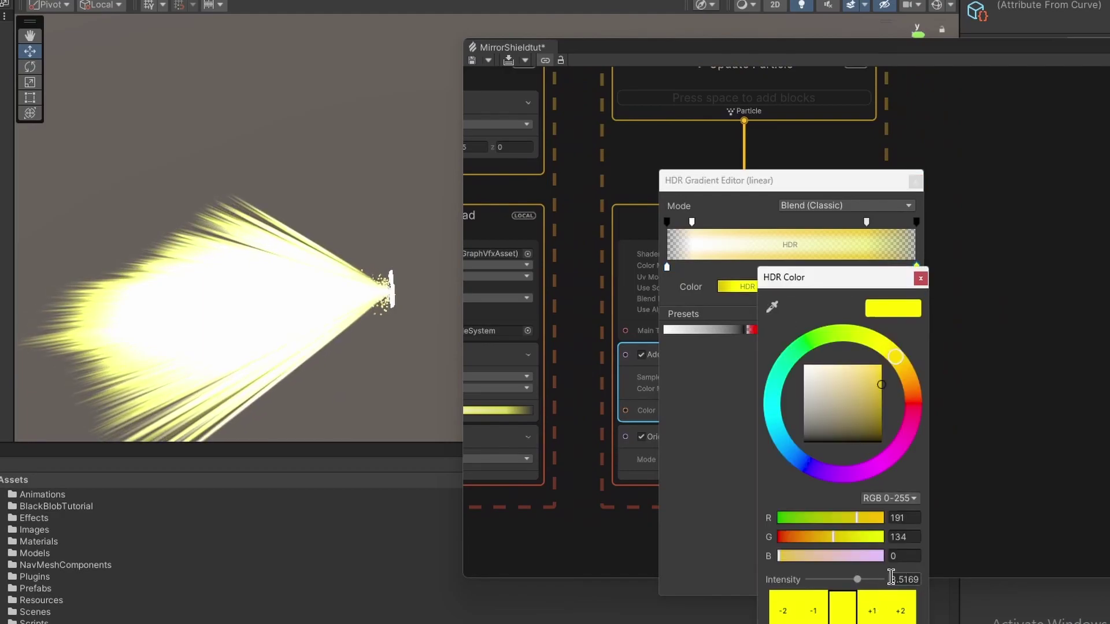
click(919, 279)
Check the HDR color and intensity of the gradient's start key, and close the gradient editor
click(667, 268)
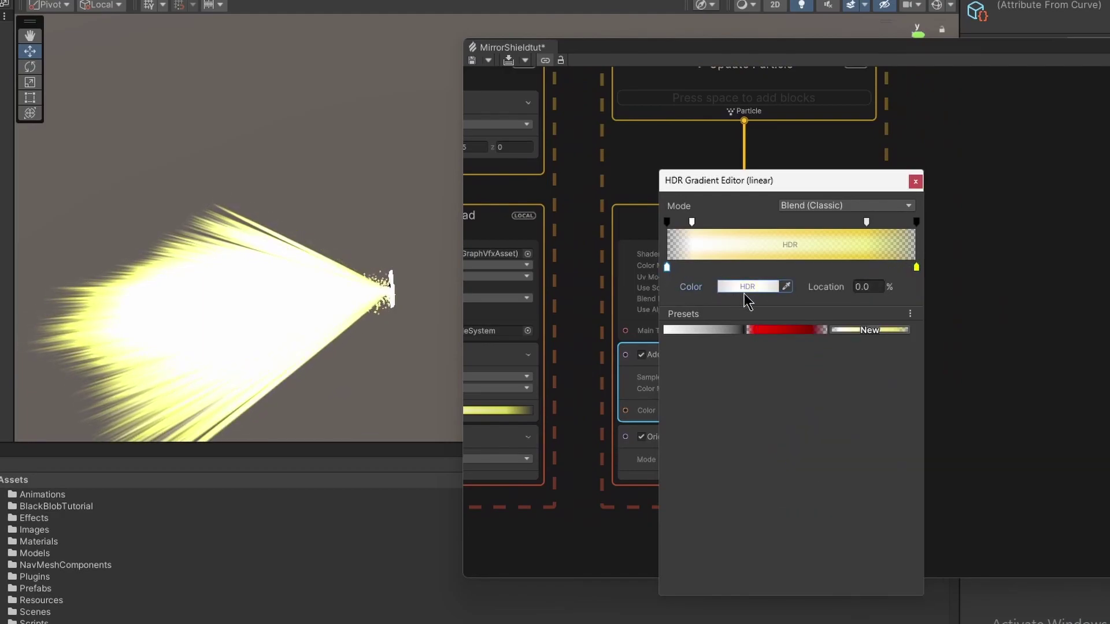
click(747, 287)
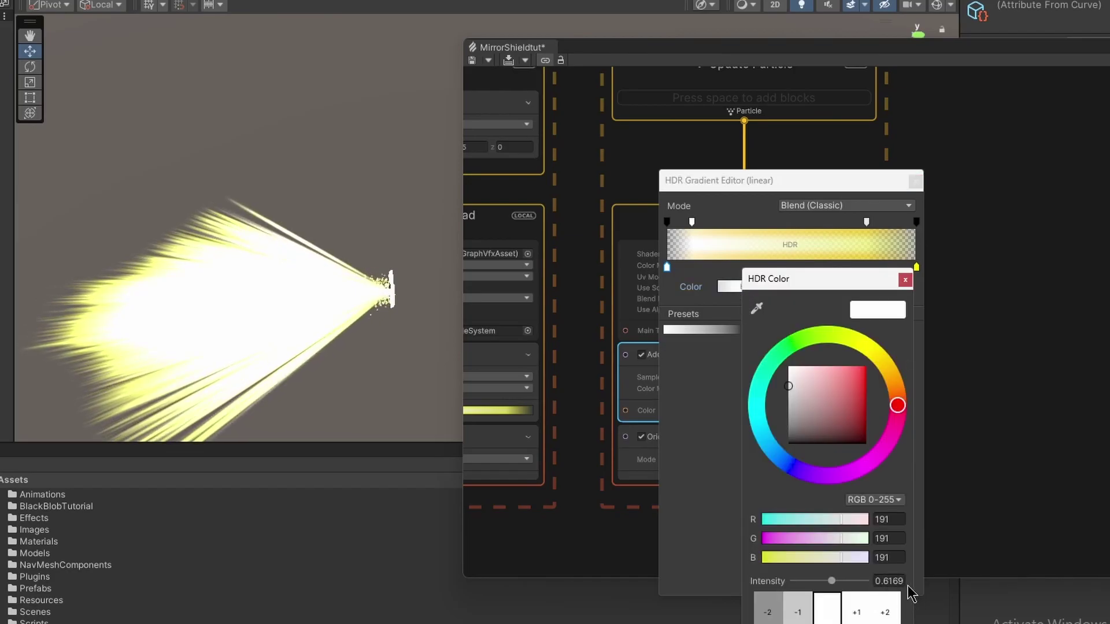
click(905, 281)
click(915, 181)
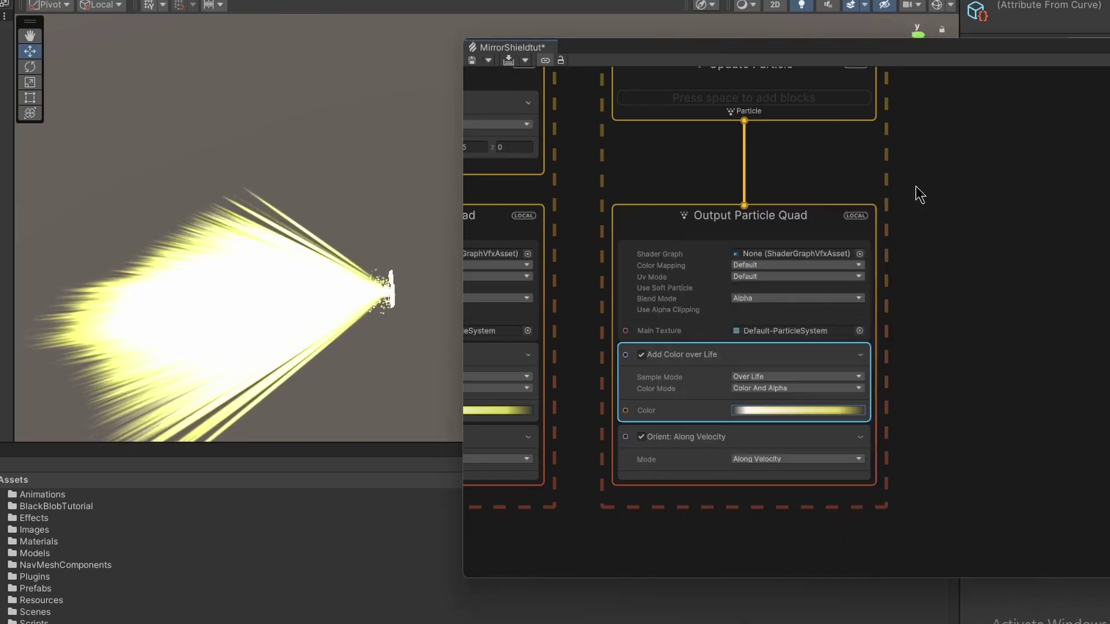
Try the Face Camera Plane mode in System (1)'s Orient block and restore it to Along Velocity
middle_drag(935, 450, 1088, 433)
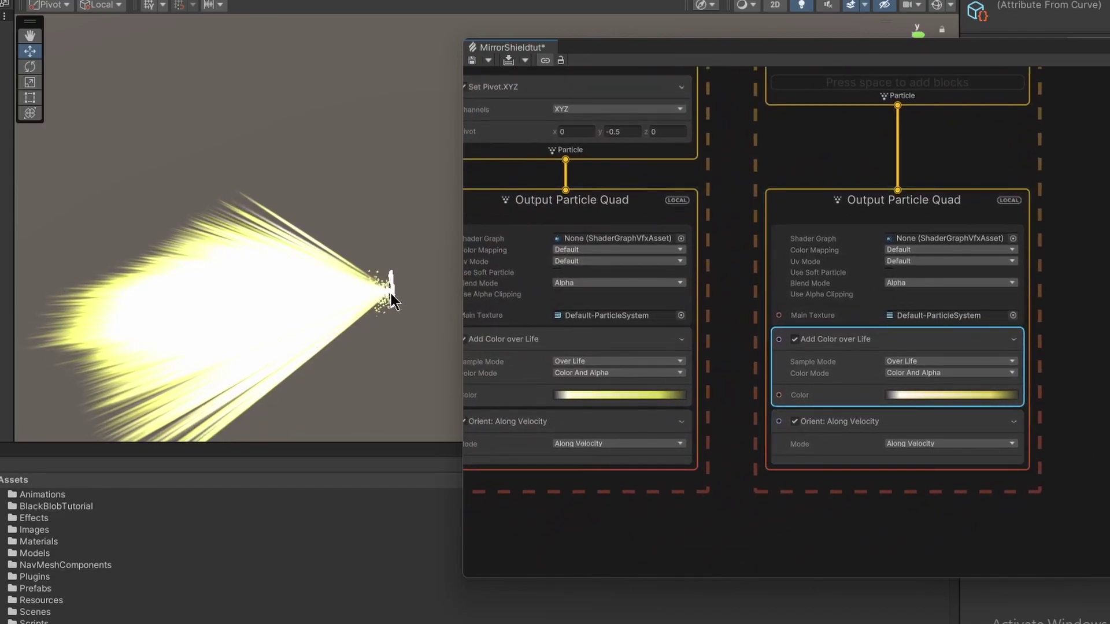
click(938, 446)
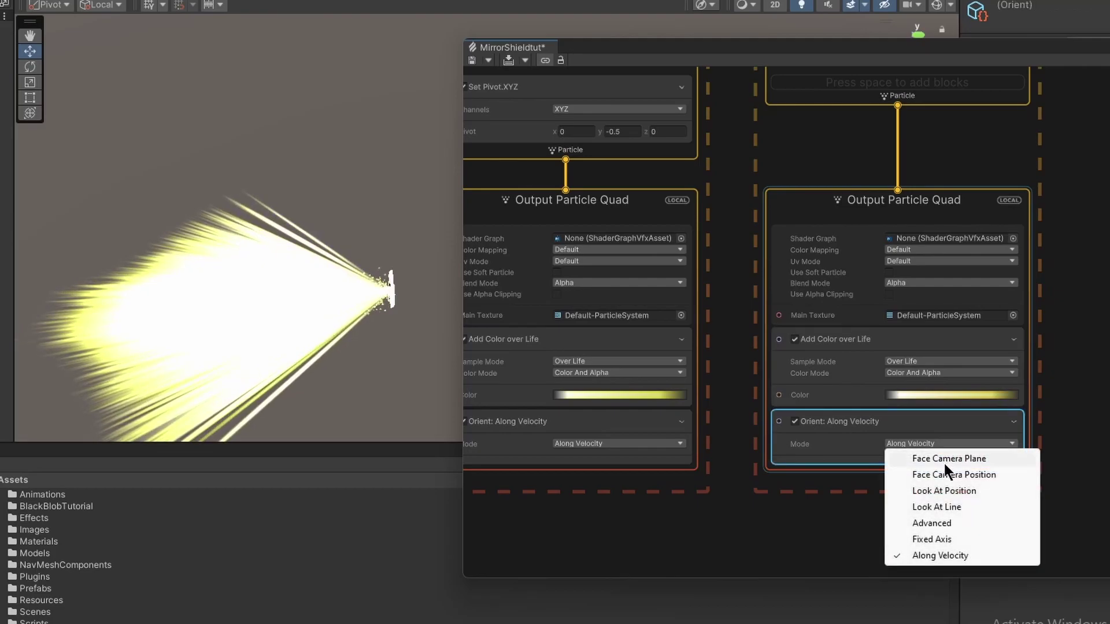
click(946, 460)
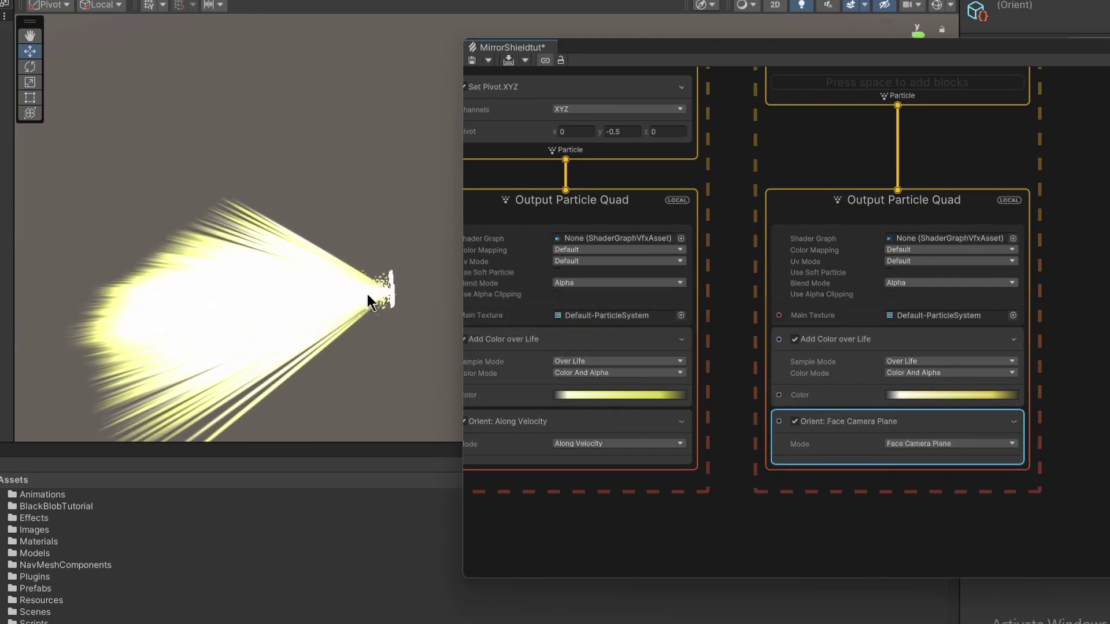
click(910, 446)
click(946, 557)
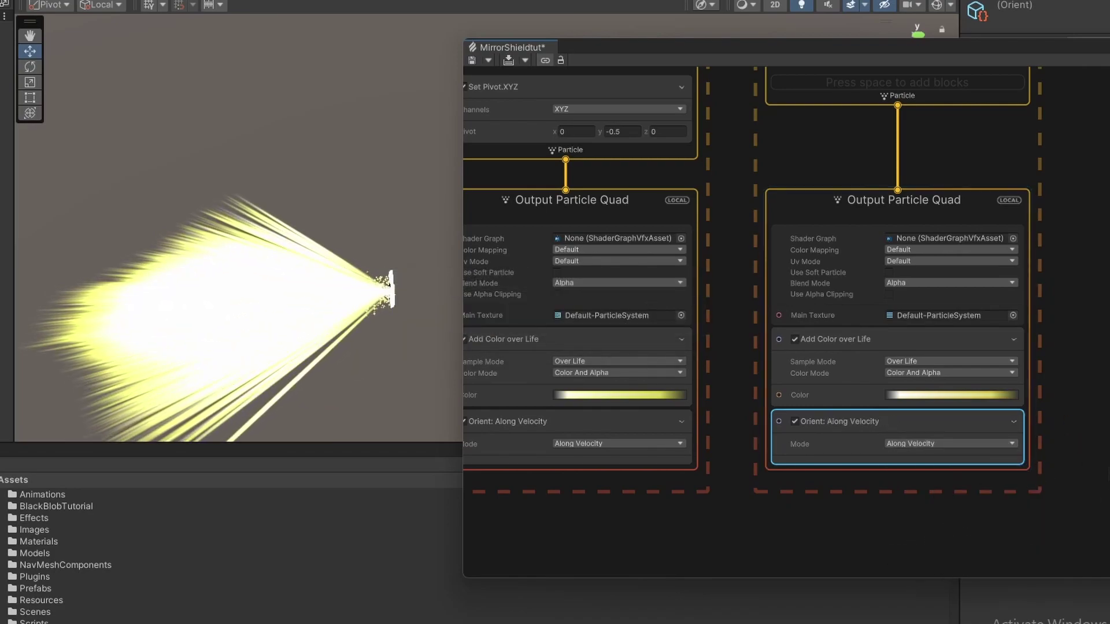
Review both particle systems from Output Particle Quad up to Spawn, and close the MirrorShieldtut graph window
scroll(1060, 490, down, 6)
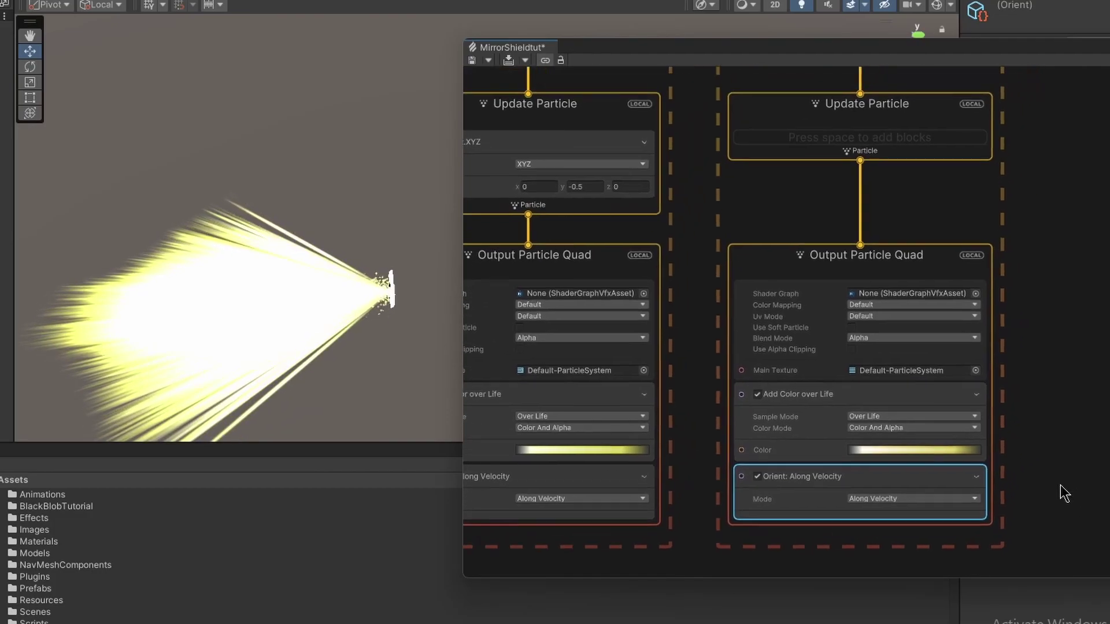
middle_drag(1084, 453, 990, 413)
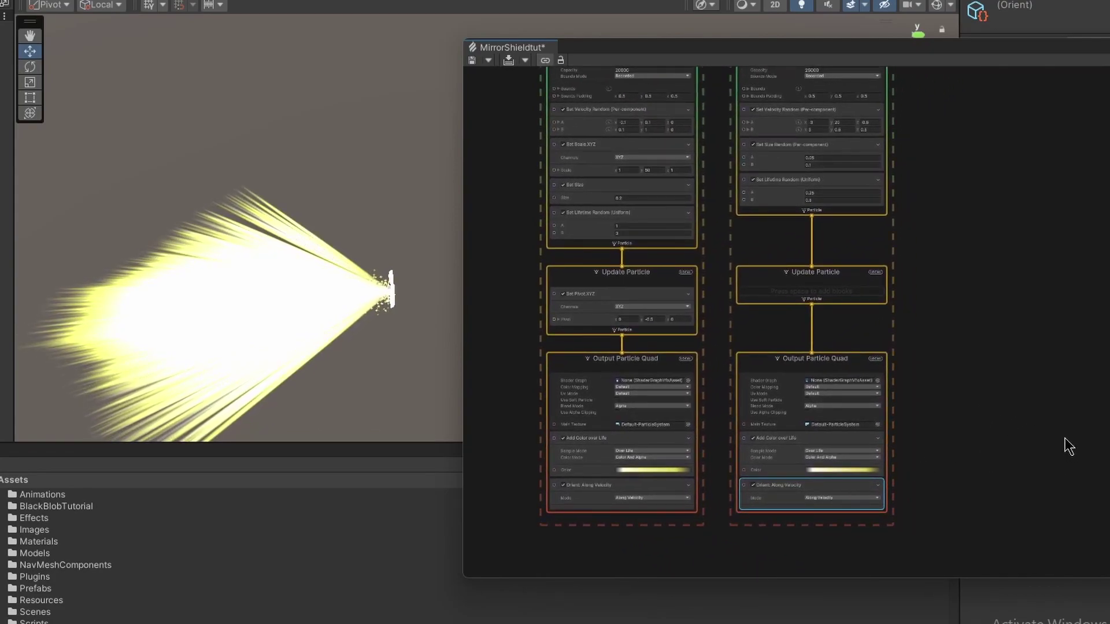
middle_drag(968, 379, 995, 409)
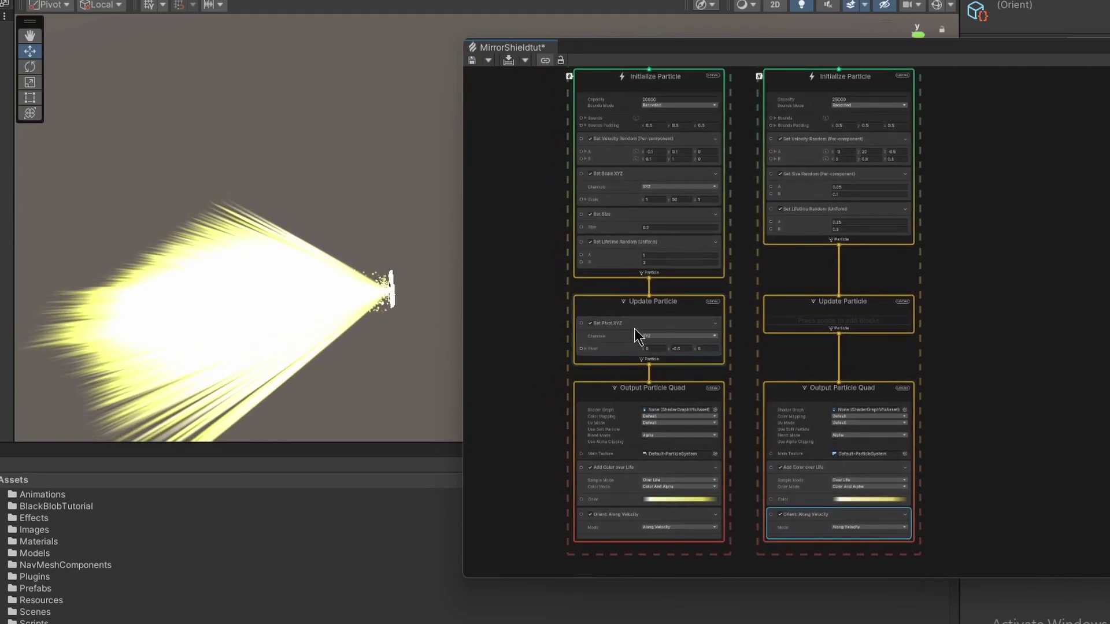
middle_drag(954, 337, 1002, 481)
mouse_move(1000, 343)
middle_down()
mouse_move(958, 397)
mouse_move(987, 344)
middle_up()
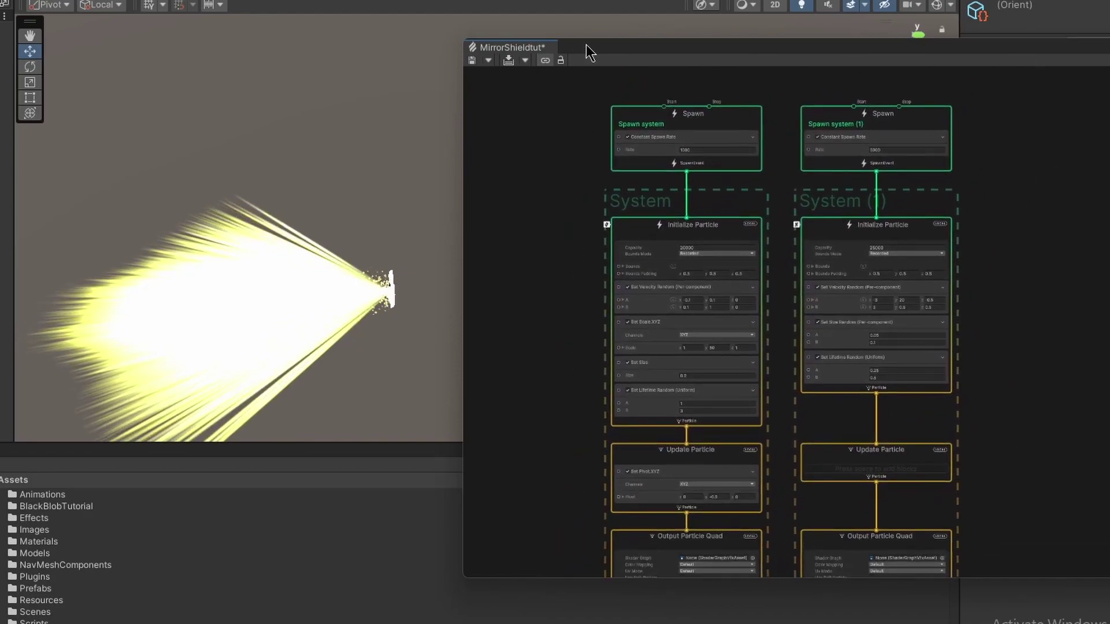
right_click(523, 48)
click(555, 72)
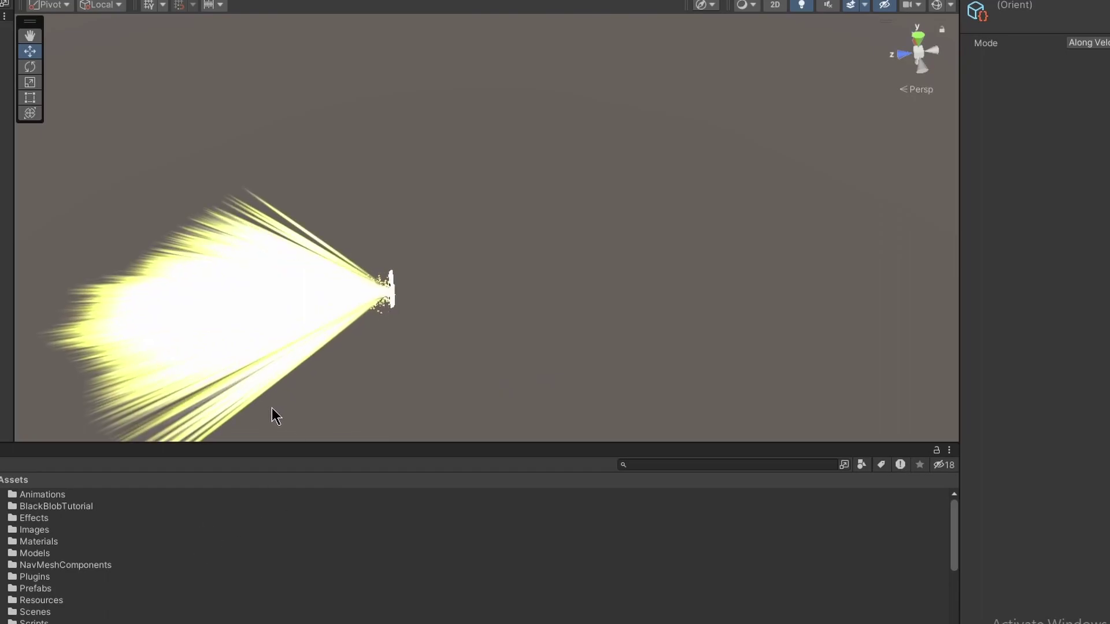
View the shield's beam in the scene from several angles, ending above it
alt+drag(376, 266, 327, 374)
middle_drag(327, 374, 500, 387)
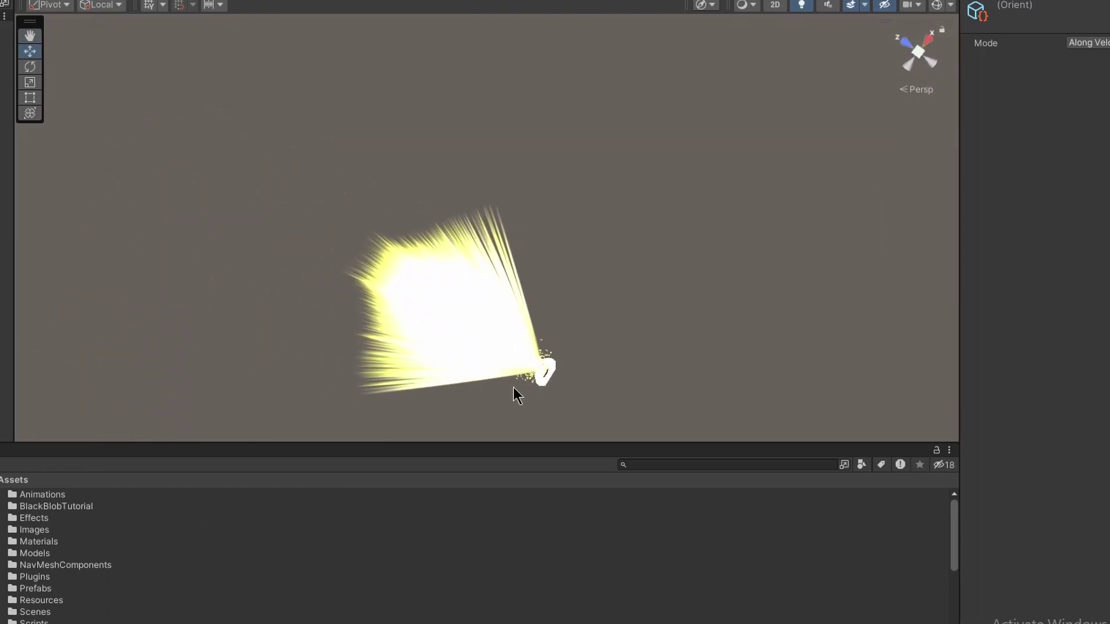
alt+drag(500, 387, 401, 345)
middle_drag(401, 345, 428, 290)
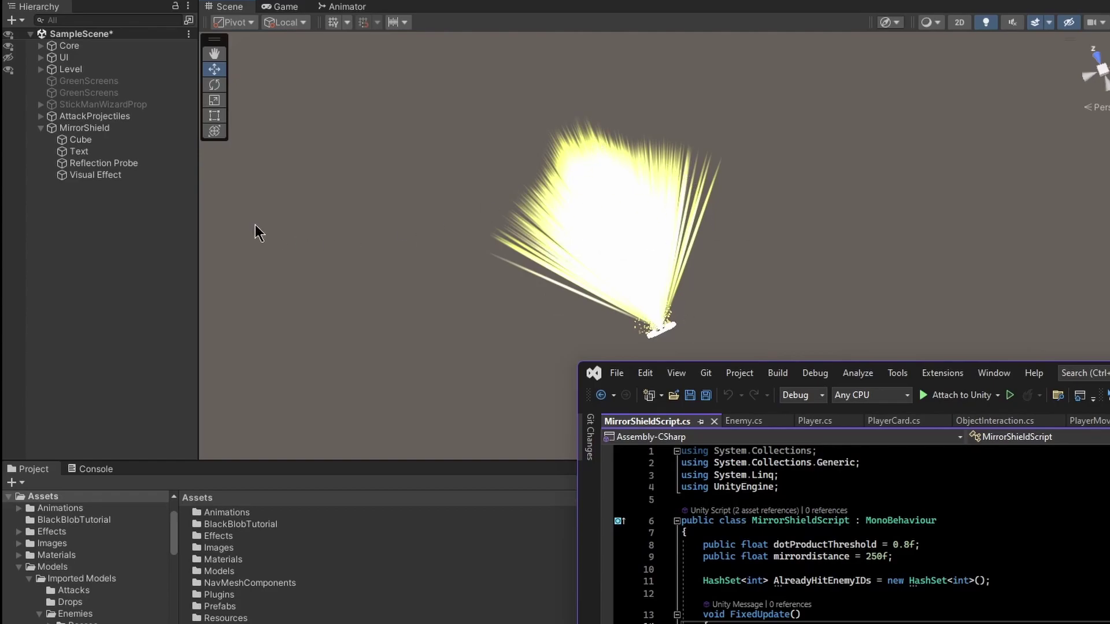
Select MirrorShield and its Cube child in the scene, and switch to Visual Studio maximized to read MirrorShieldScript.cs
click(105, 124)
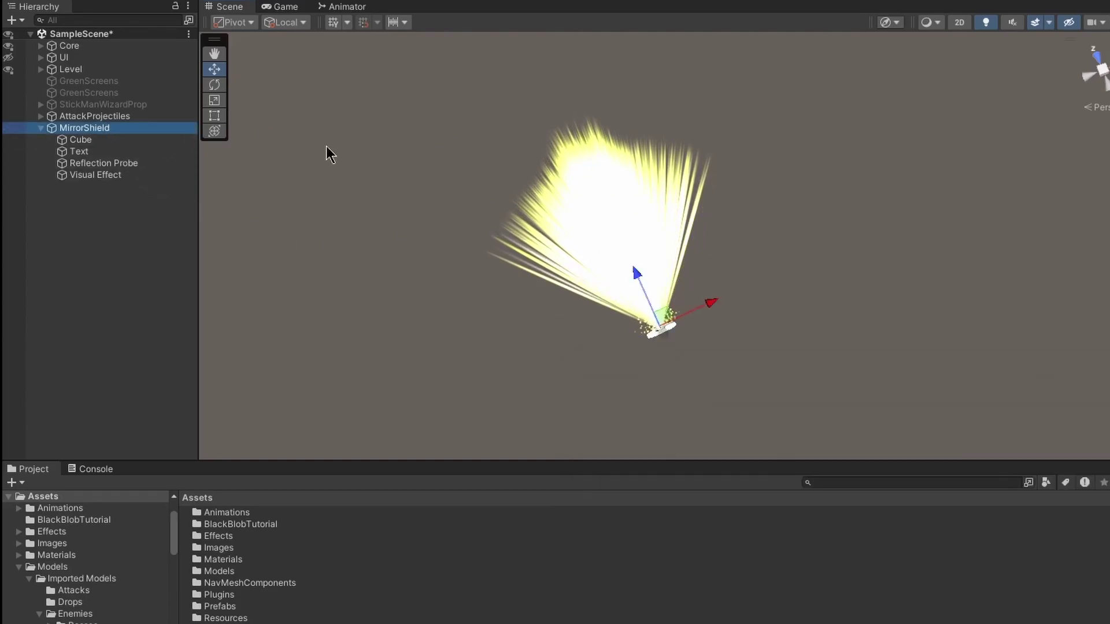
click(91, 142)
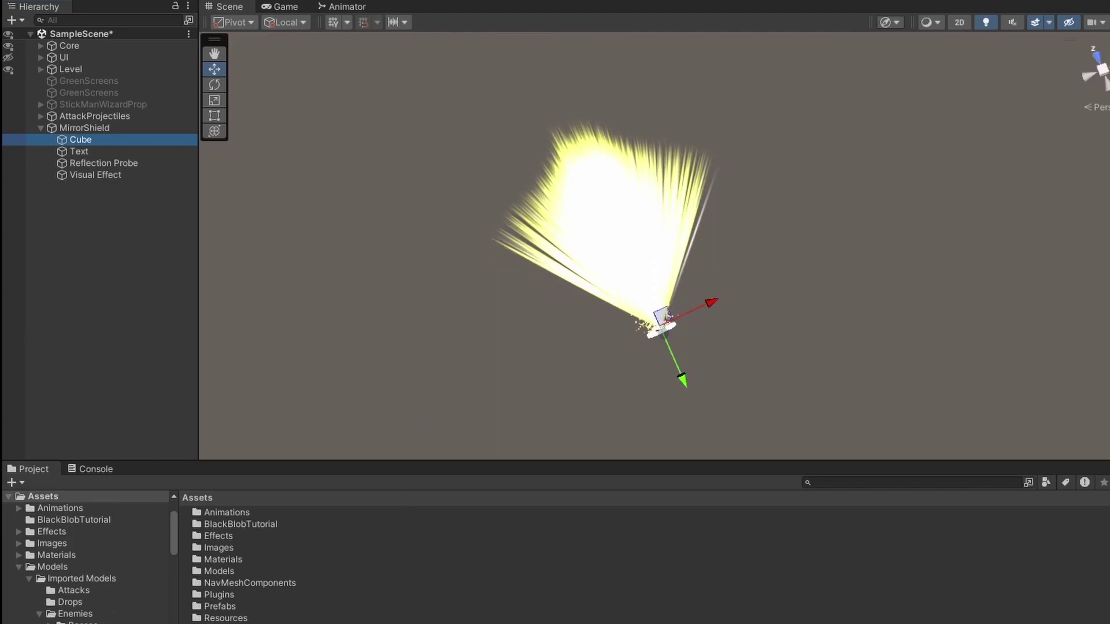
key(alt+Tab)
drag(819, 367, 701, 87)
double_click(701, 88)
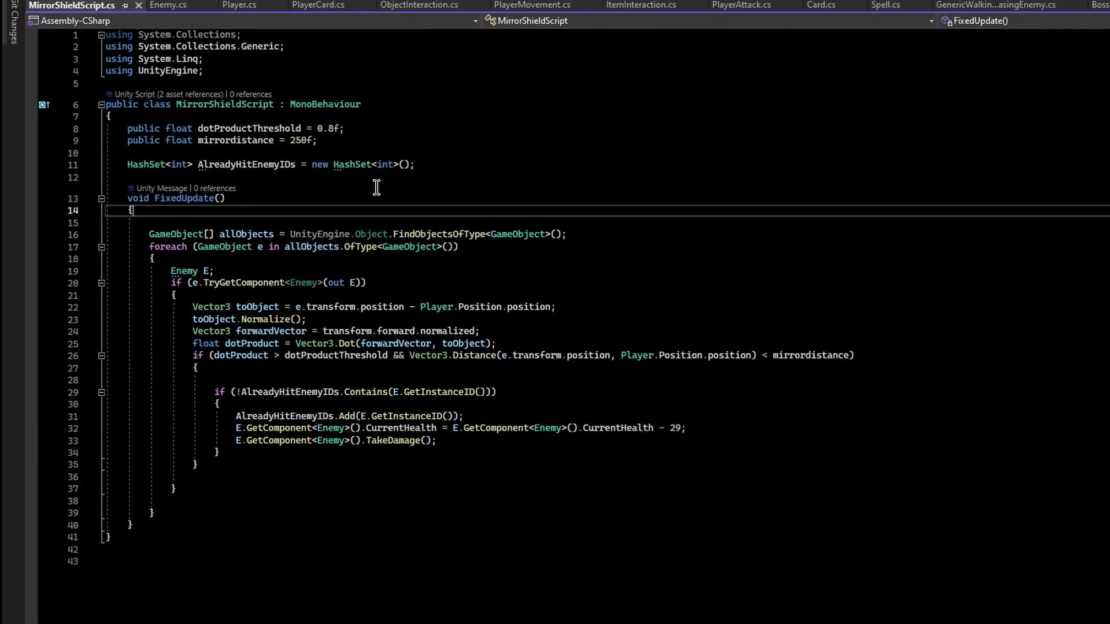
Check the abstract Enemy class declaration in Enemy.cs and return to MirrorShieldScript.cs
click(169, 6)
drag(219, 70, 249, 68)
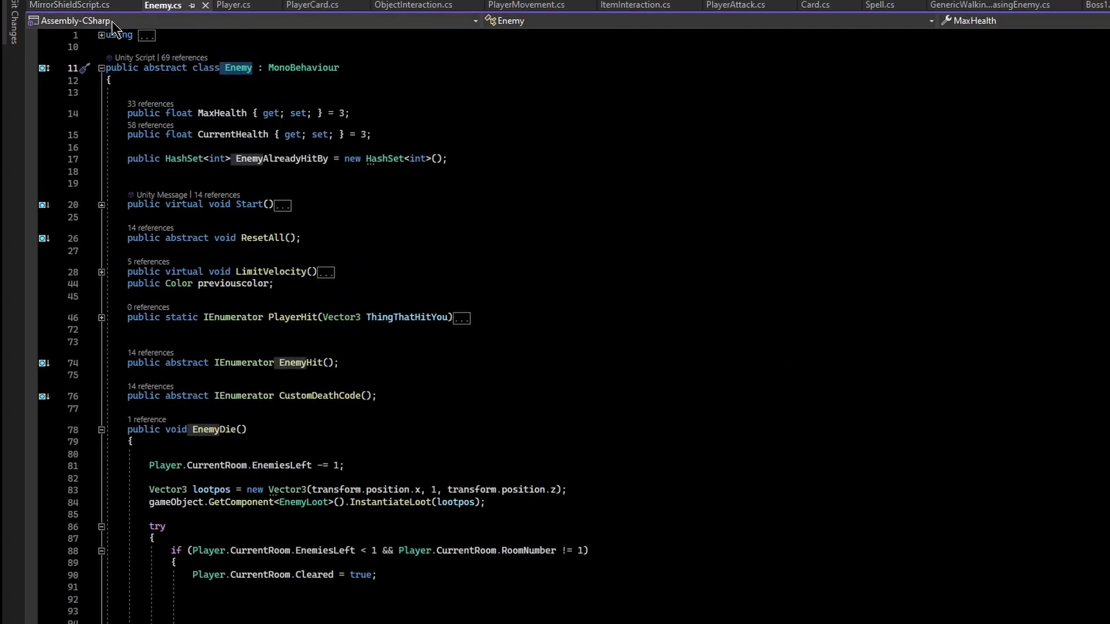
click(72, 5)
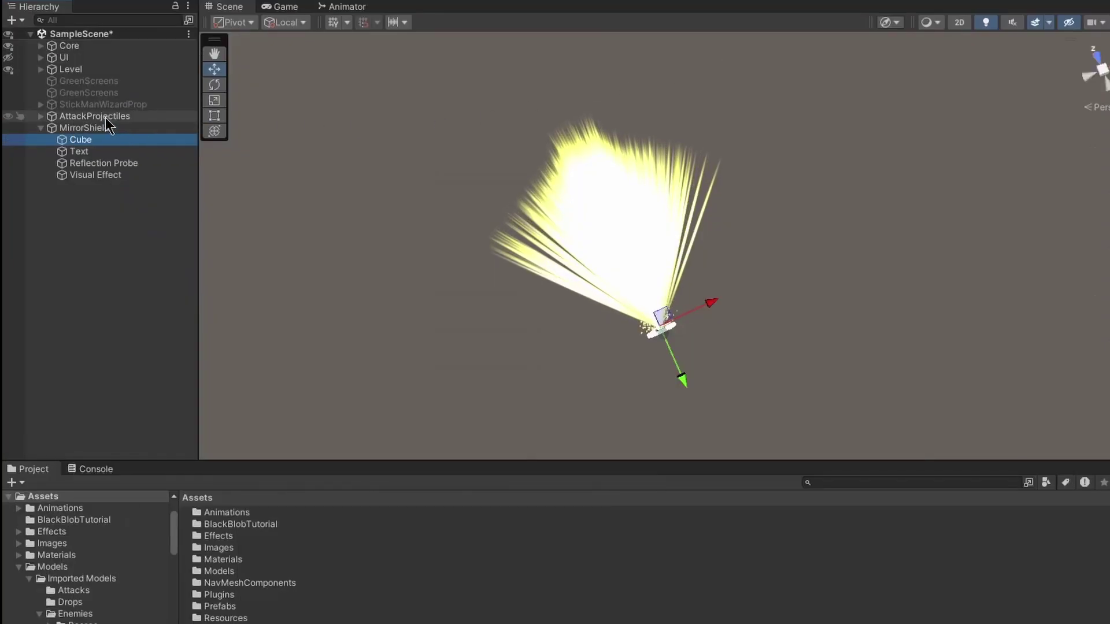
Select AttackProjectiles in the scene and review its available tags and layers without changing them
click(95, 115)
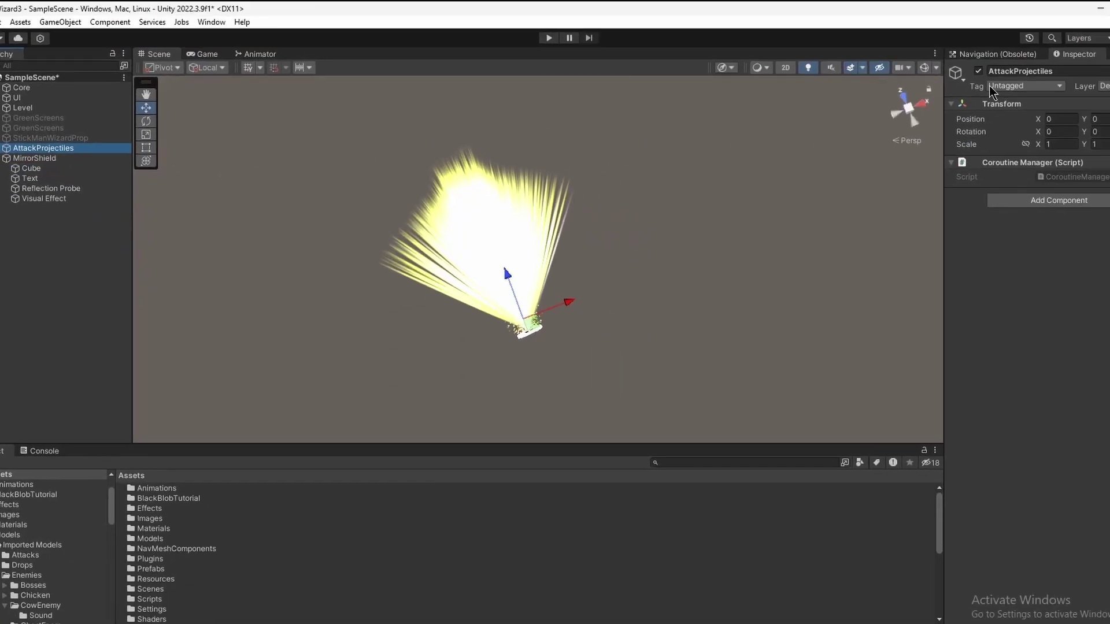
click(1048, 87)
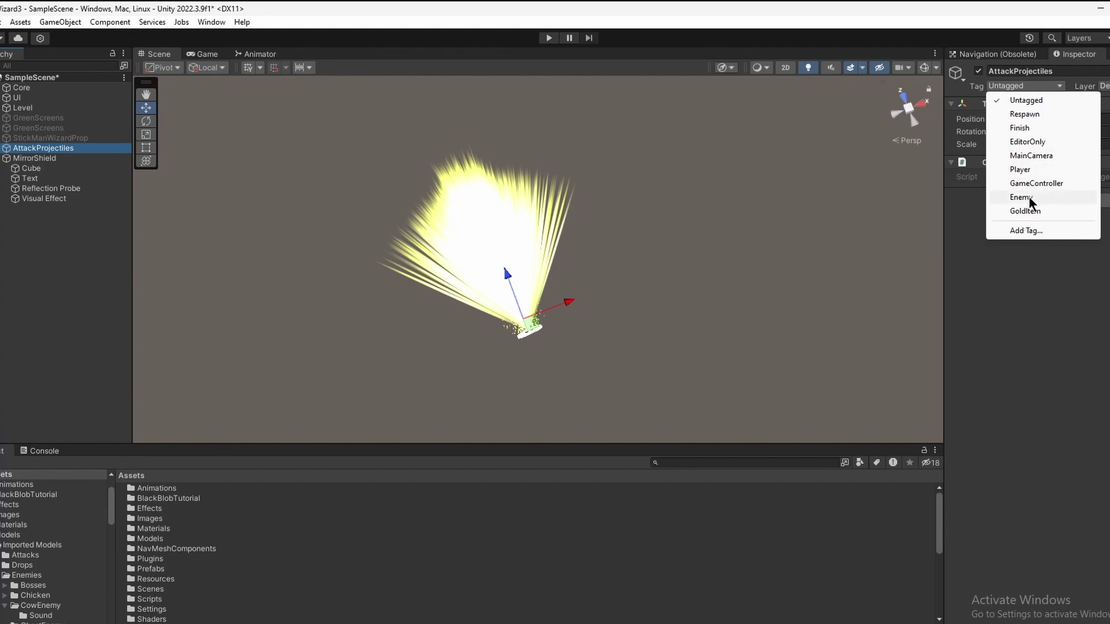
click(1101, 86)
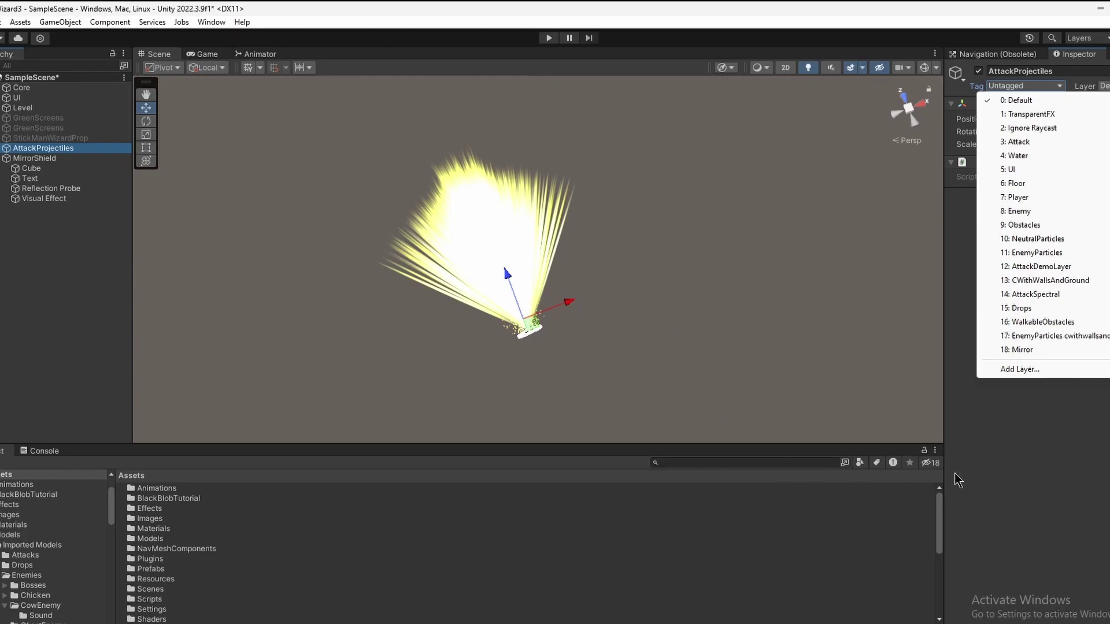
click(983, 477)
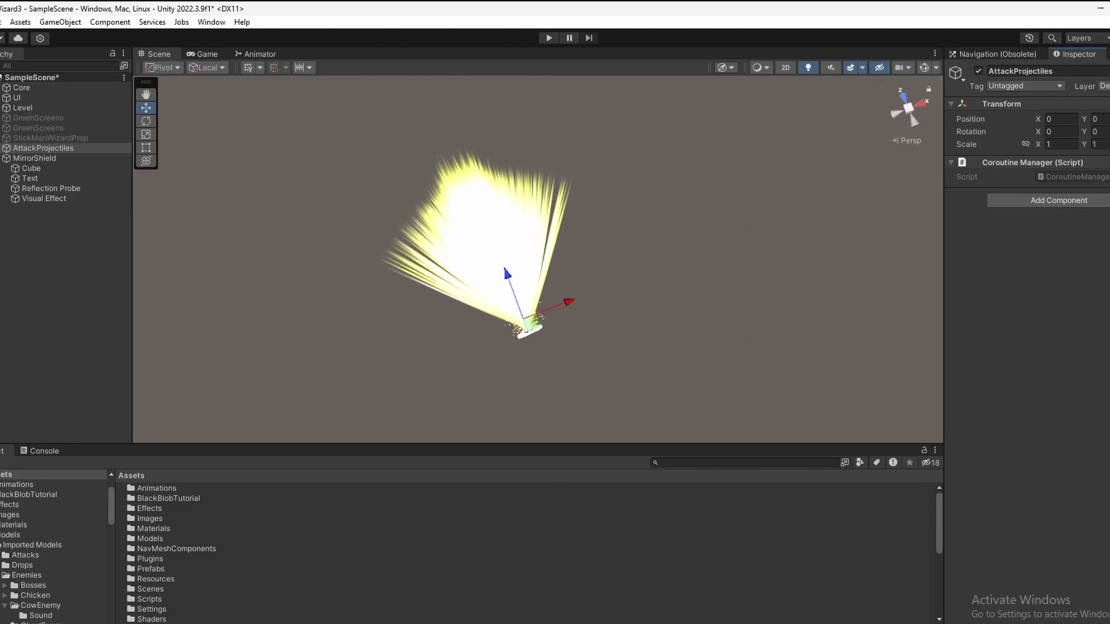
Switch to Visual Studio, check the Enemy class in Enemy.cs, and highlight TryGetComponent and FixedUpdate in MirrorShieldScript.cs
click(381, 623)
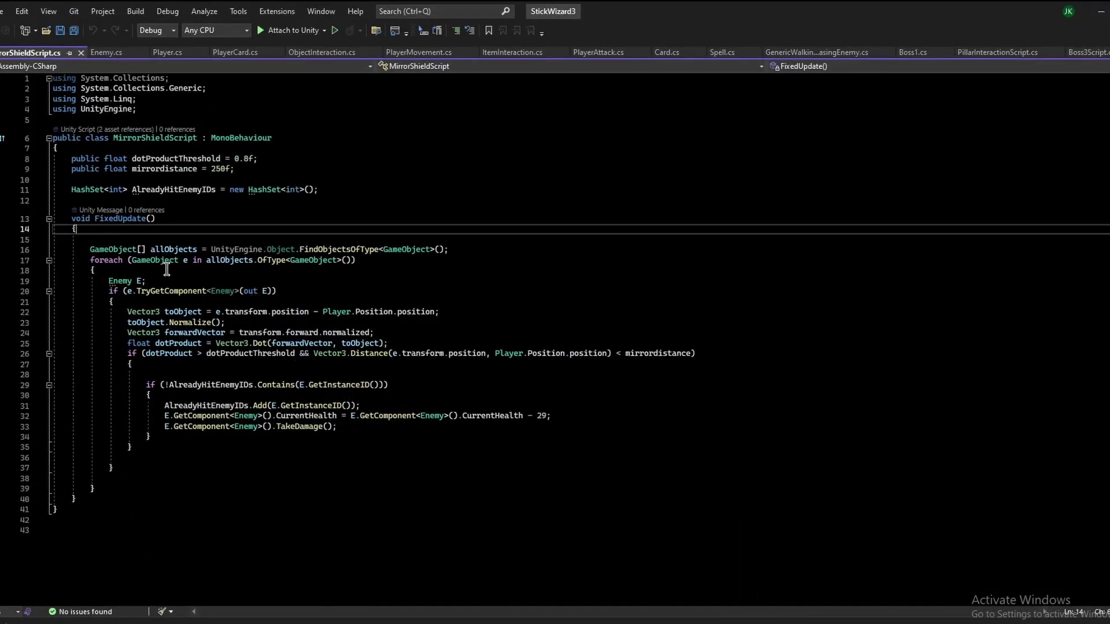
click(101, 53)
double_click(167, 109)
key(ctrl+Tab)
double_click(220, 291)
click(142, 270)
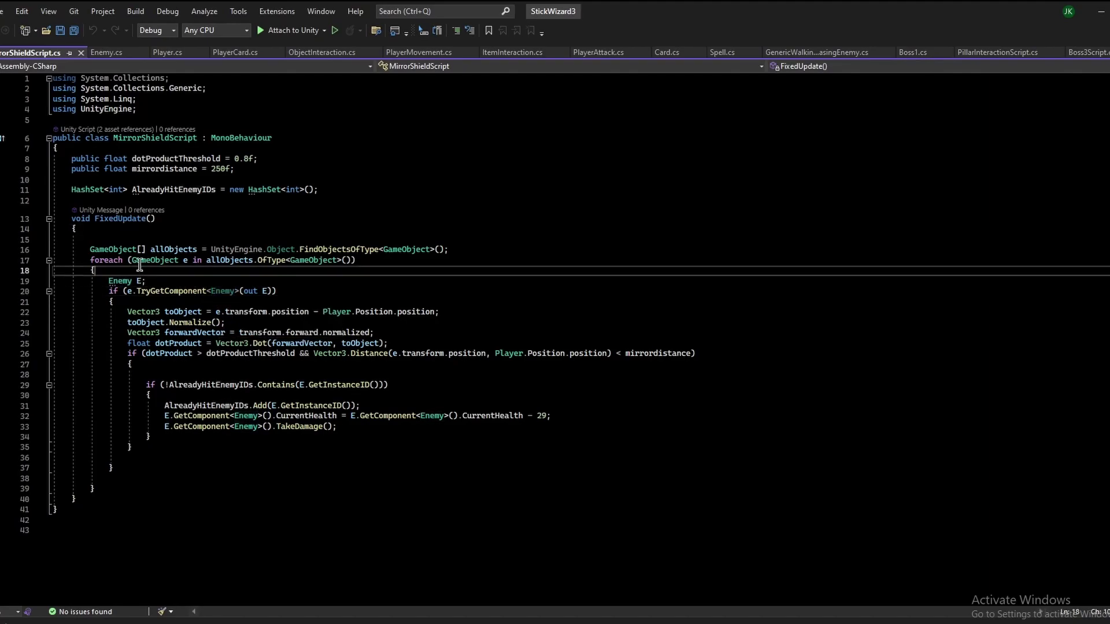
click(85, 249)
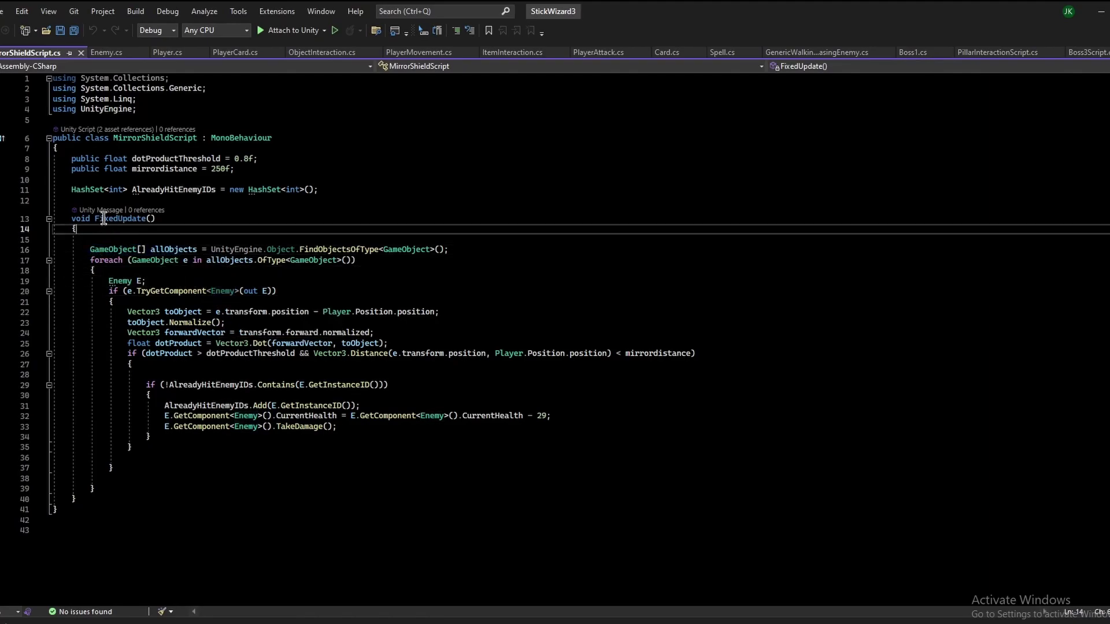
double_click(146, 219)
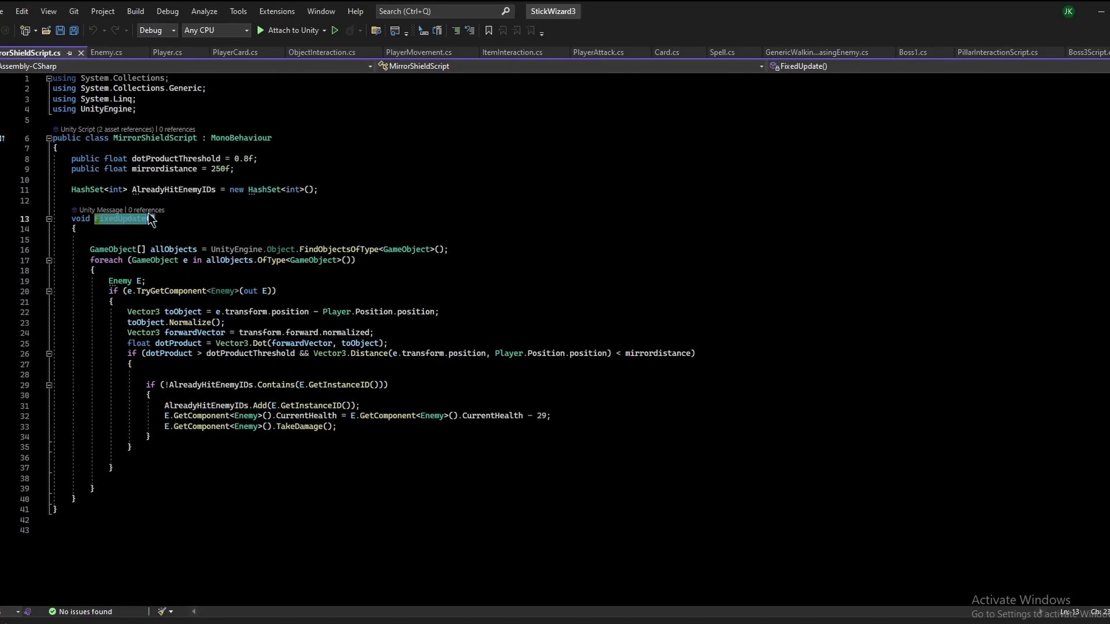
Return to Unity, find MirrorShield under the StickManWizard's Armor > Shields, and frame the wizard in the scene facing the camera
click(1100, 12)
click(6, 98)
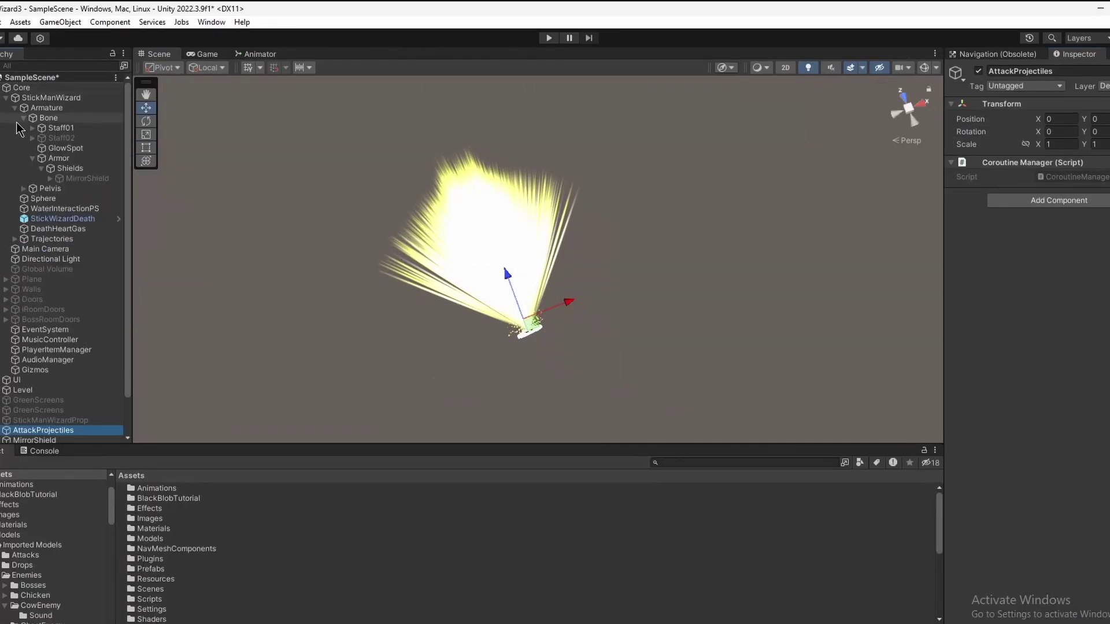
click(44, 168)
click(87, 179)
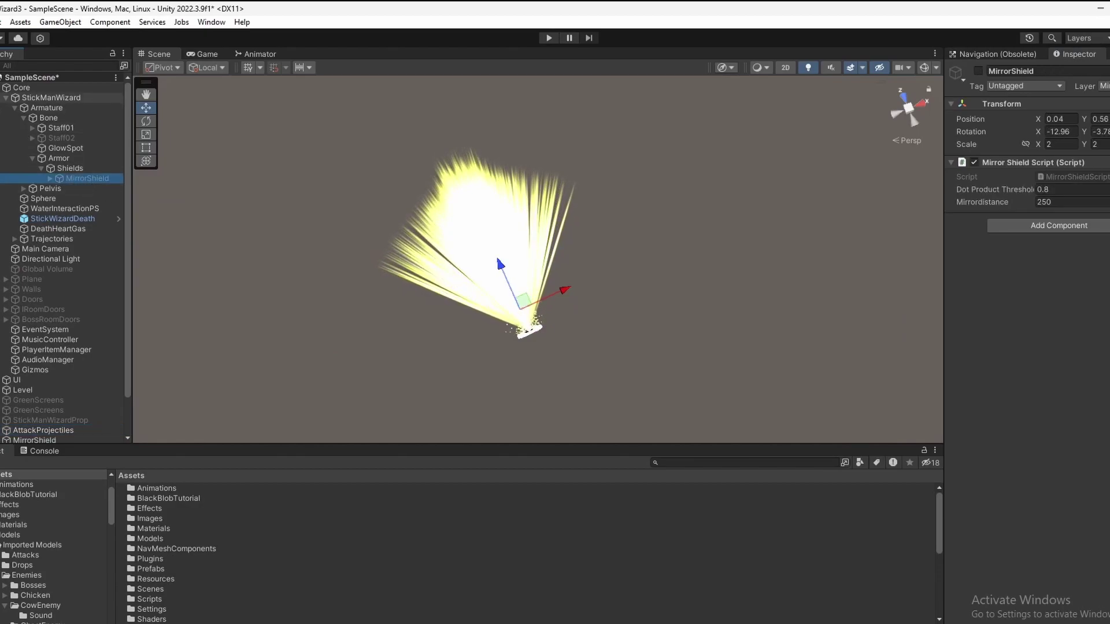
middle_drag(509, 299, 341, 238)
key(f)
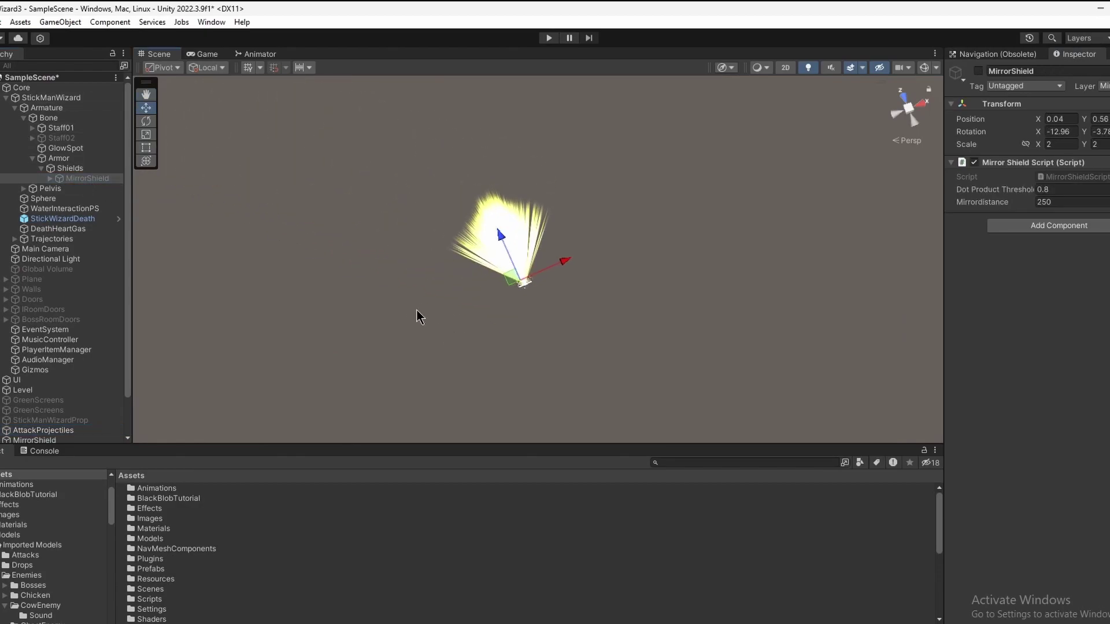
click(36, 98)
key(f)
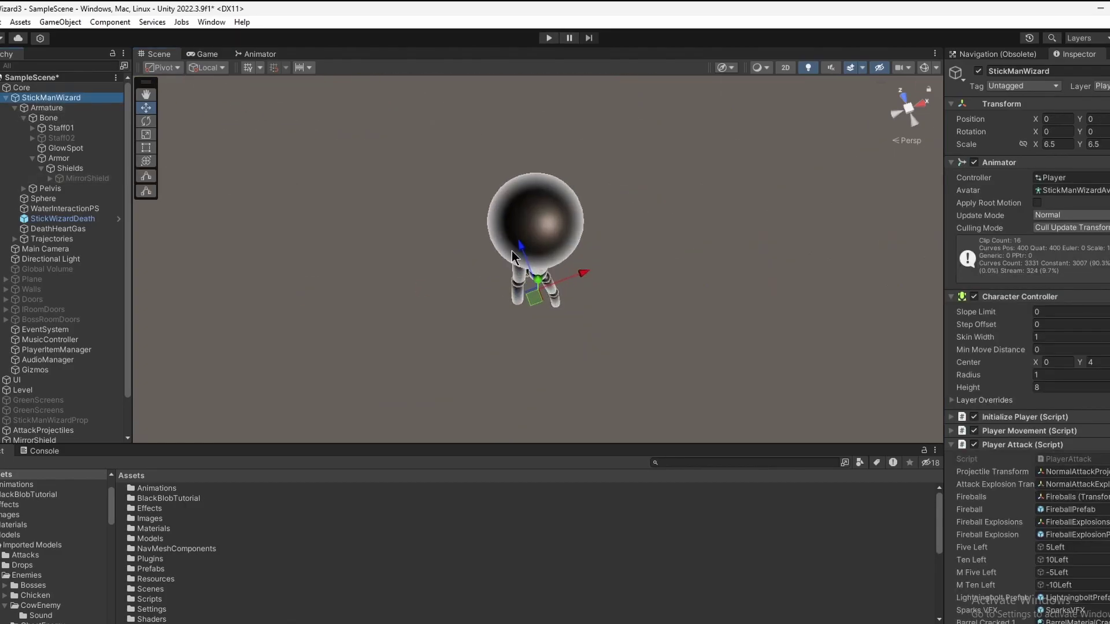
alt+drag(536, 145, 1067, 6)
Enable the wizard's MirrorShield, view the character and its beam from the front and side, and disable the shield again
click(86, 178)
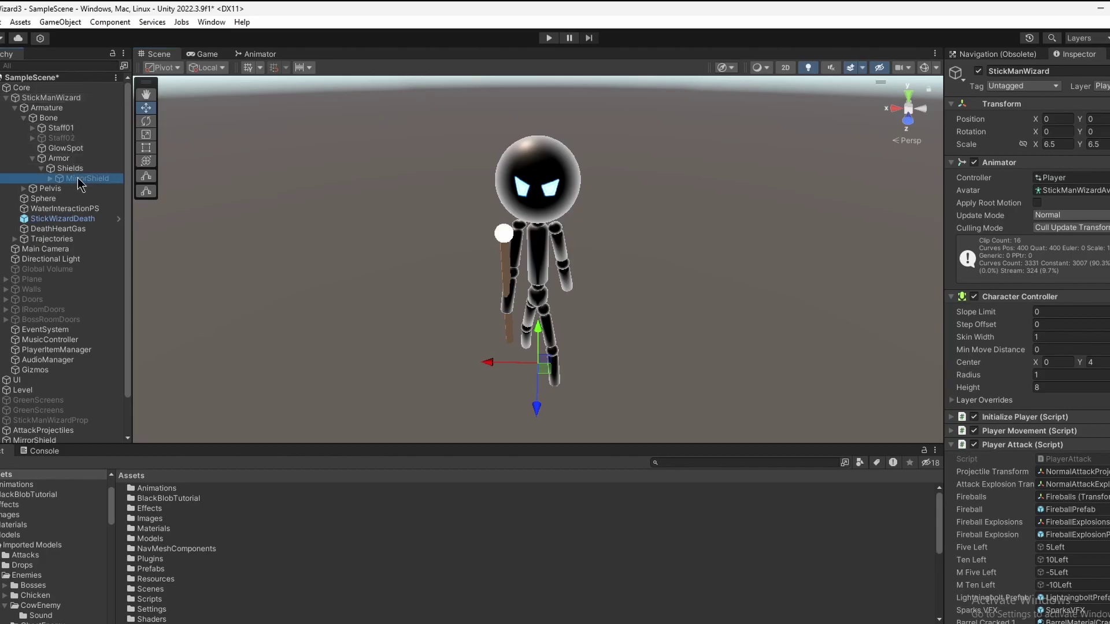
click(979, 71)
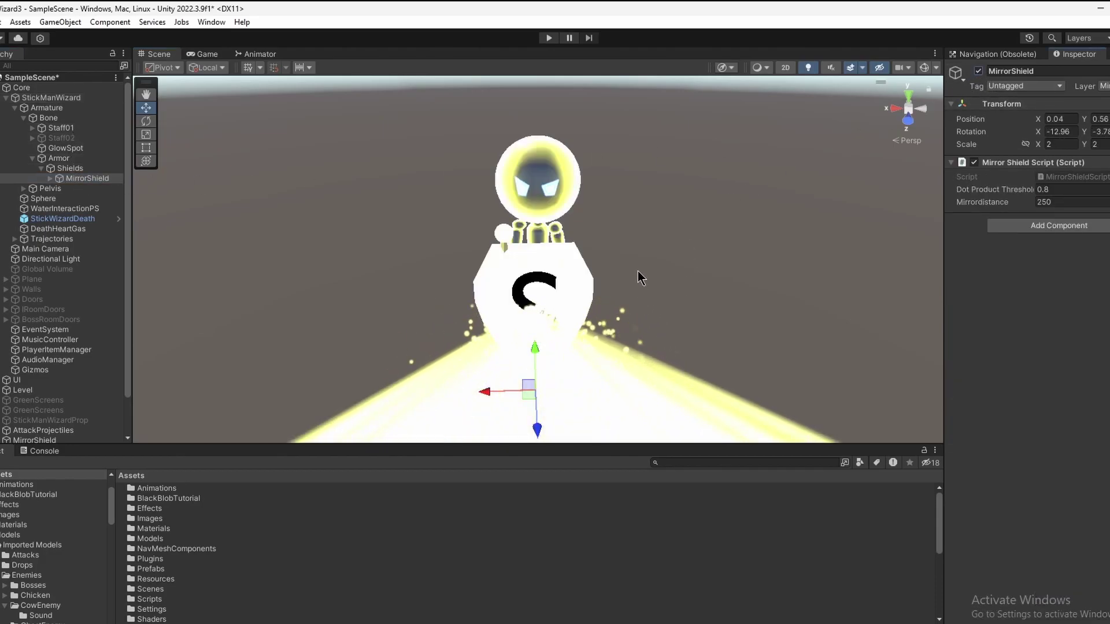
alt+drag(640, 268, 526, 276)
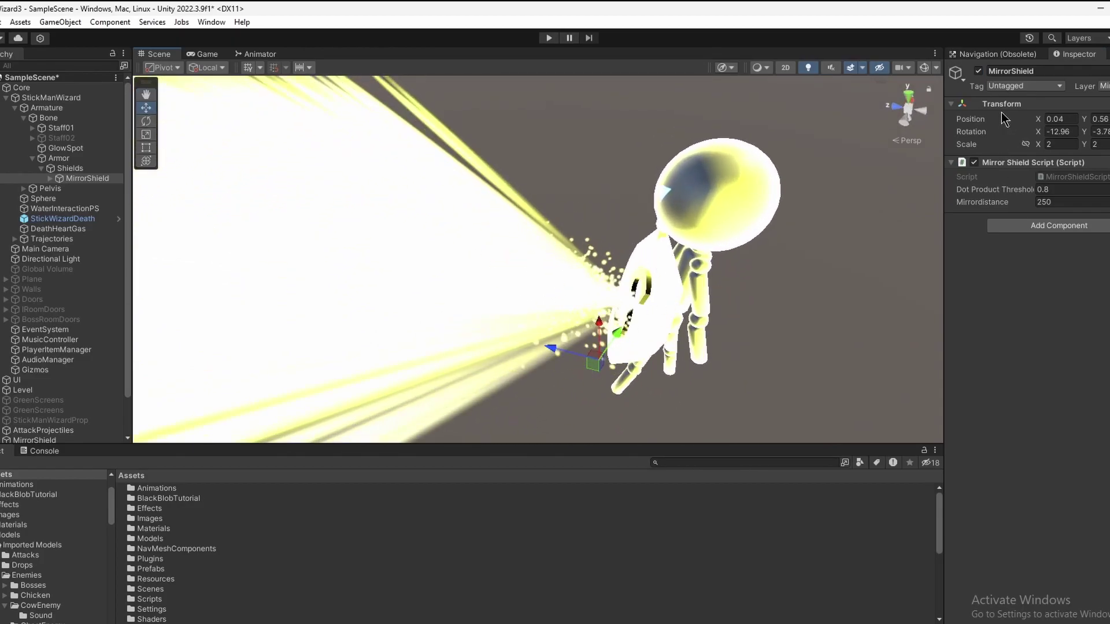
scroll(461, 209, down, 5)
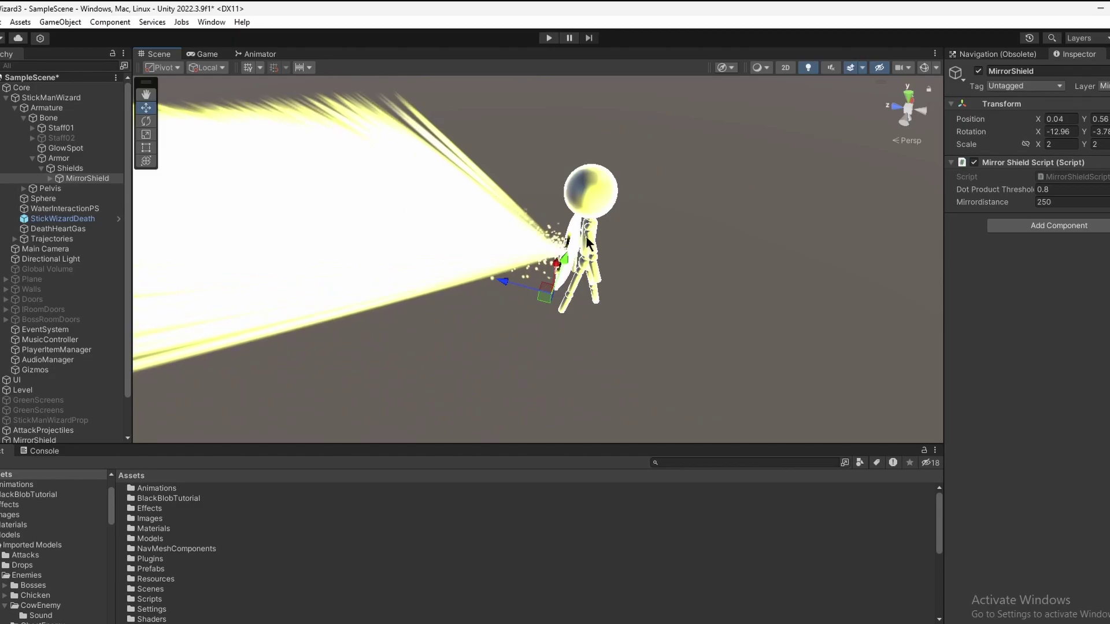
middle_drag(584, 240, 664, 290)
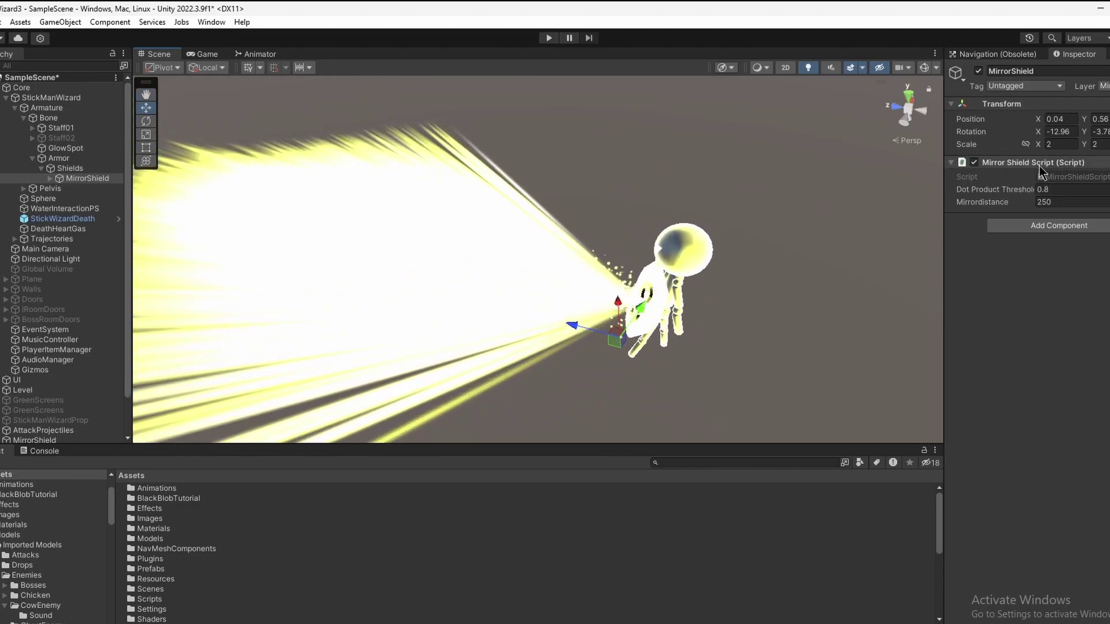
click(978, 71)
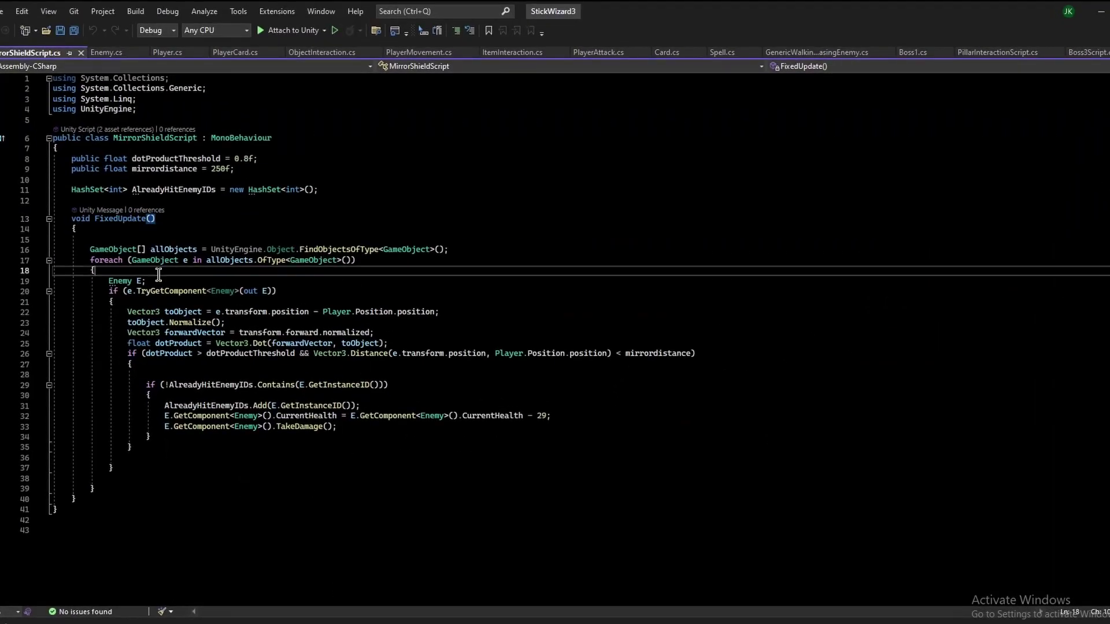
Switch to MirrorShieldScript.cs in Visual Studio and highlight the FindObjectsOfType<GameObject> line and the foreach loop header
drag(159, 275, 114, 468)
click(91, 249)
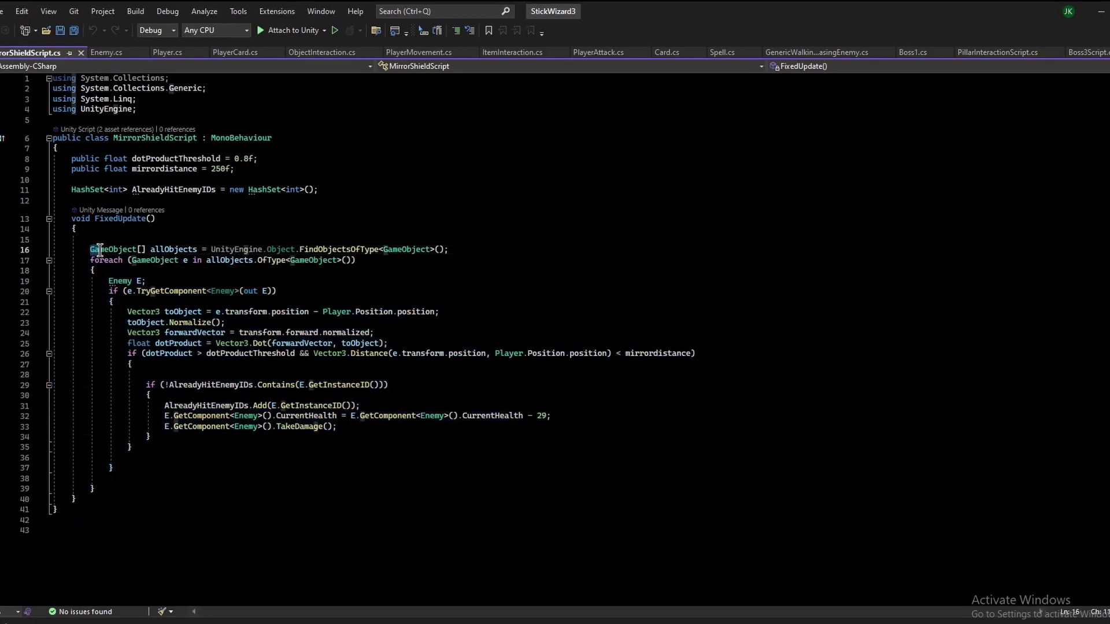
key(shift+Up)
shift+click(456, 249)
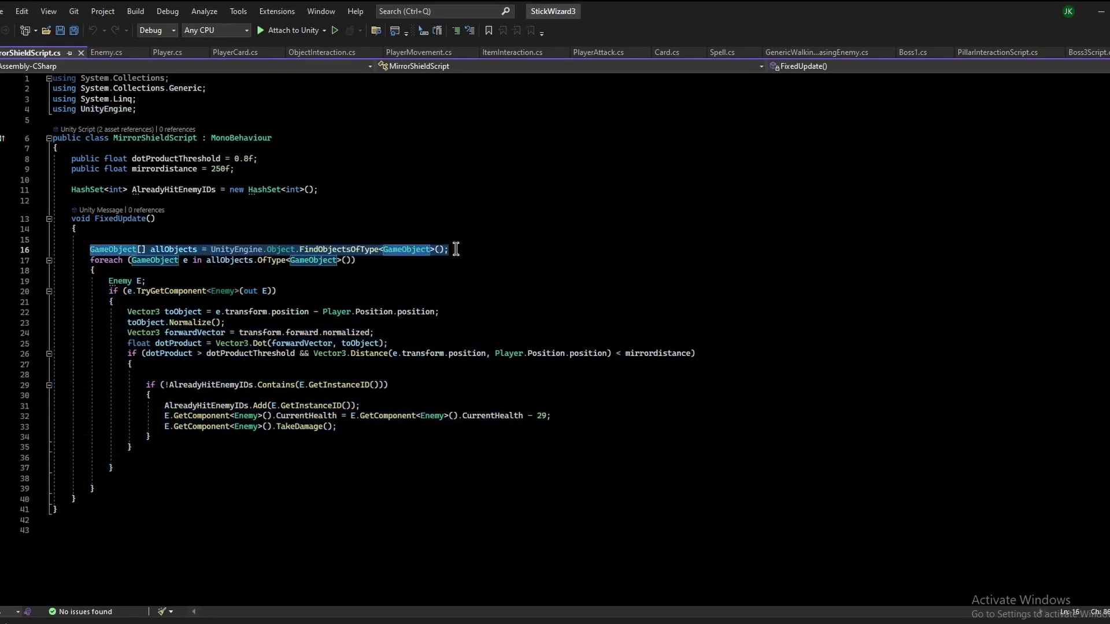
drag(100, 270, 85, 263)
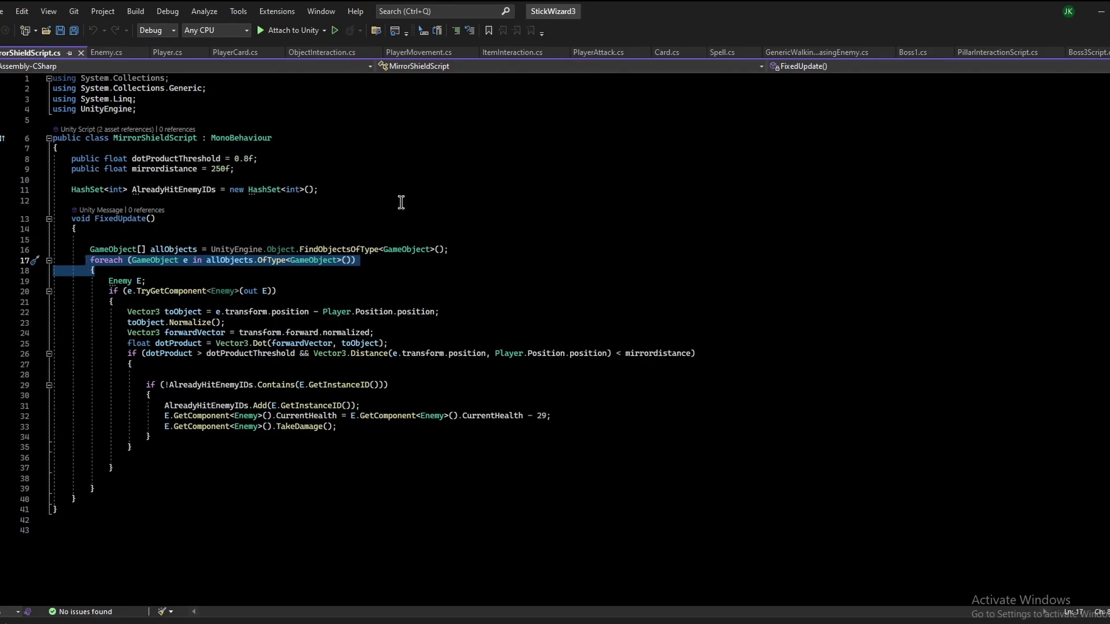
Highlight the TryGetComponent<Enemy> condition inside the foreach loop
click(165, 279)
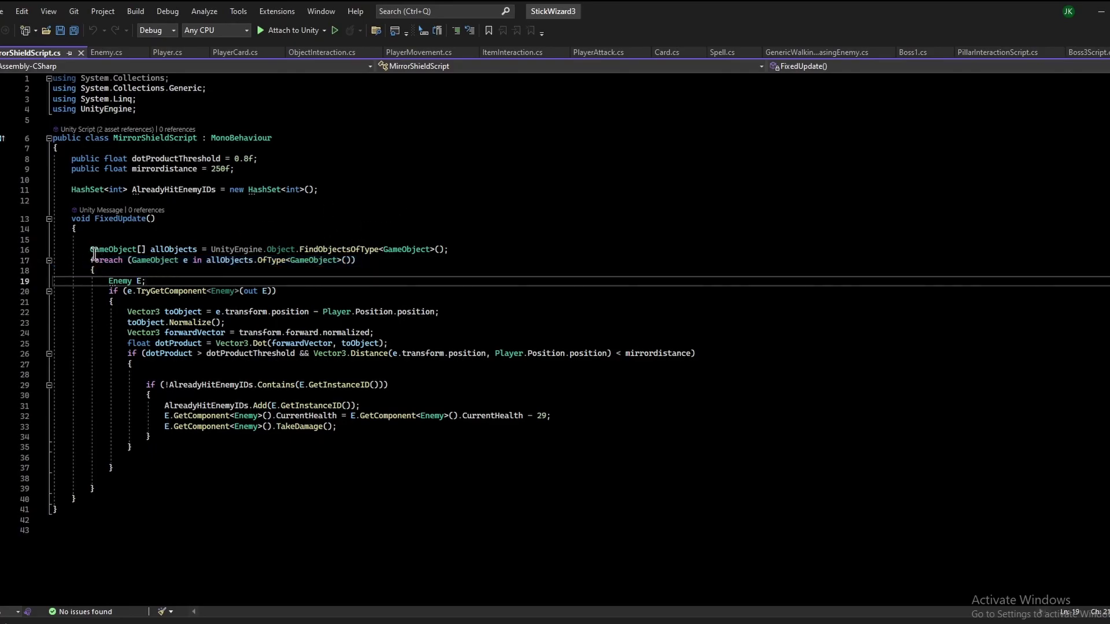
drag(90, 249, 257, 293)
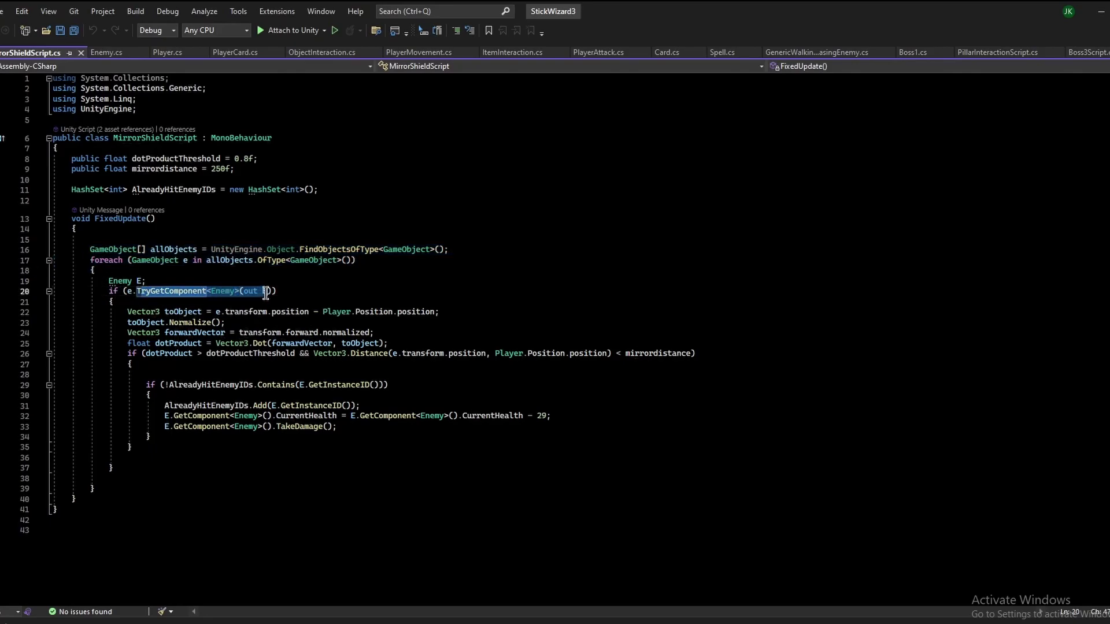
click(122, 295)
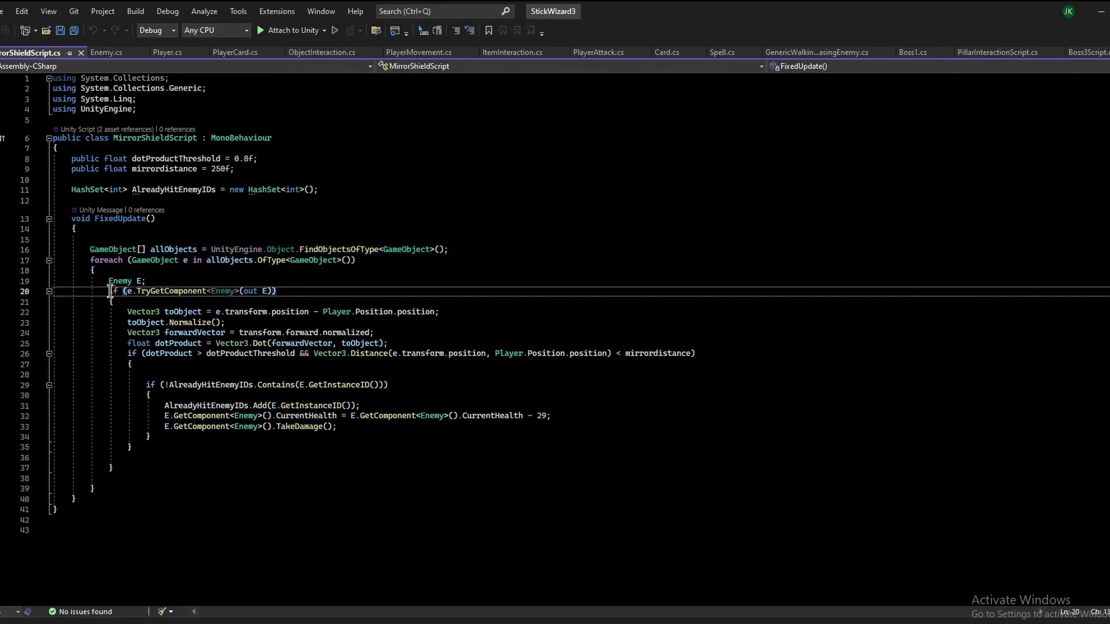
drag(110, 292, 243, 294)
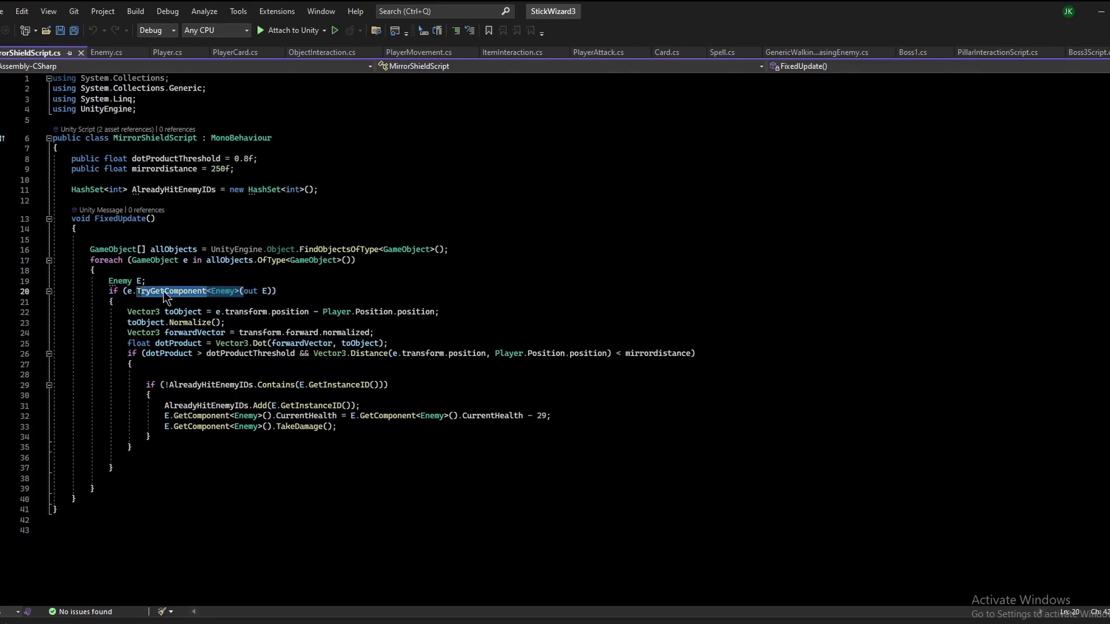
Go through the toObject calculation, highlighting the enemy's transform position and the player's position in the subtraction
click(170, 311)
scroll(365, 283, down, 1)
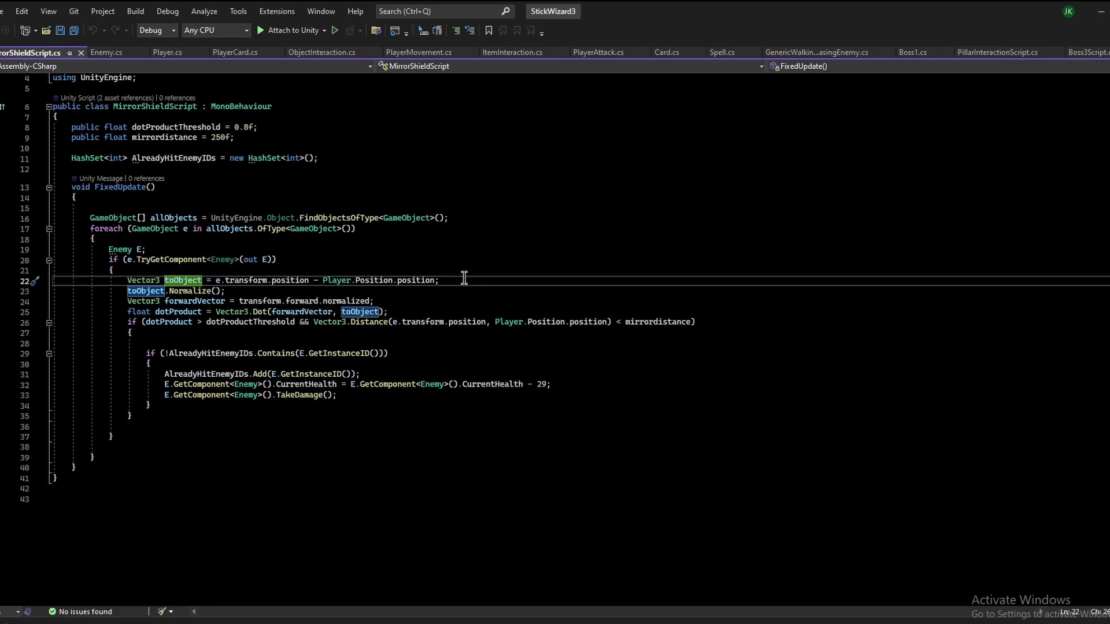
click(328, 294)
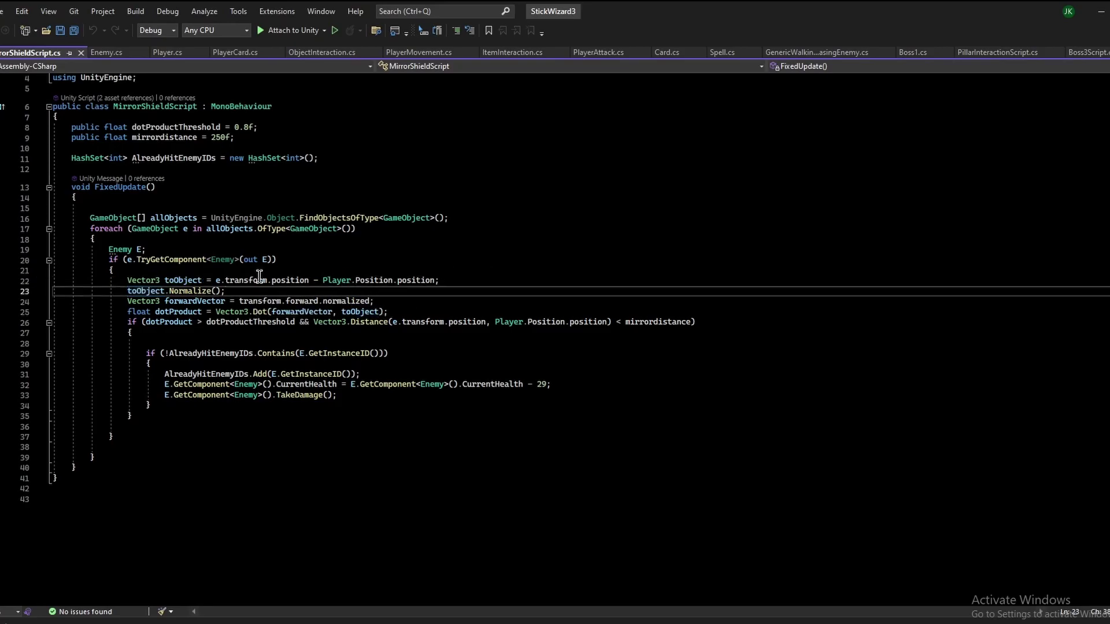
drag(308, 280, 221, 278)
drag(322, 280, 429, 280)
click(434, 280)
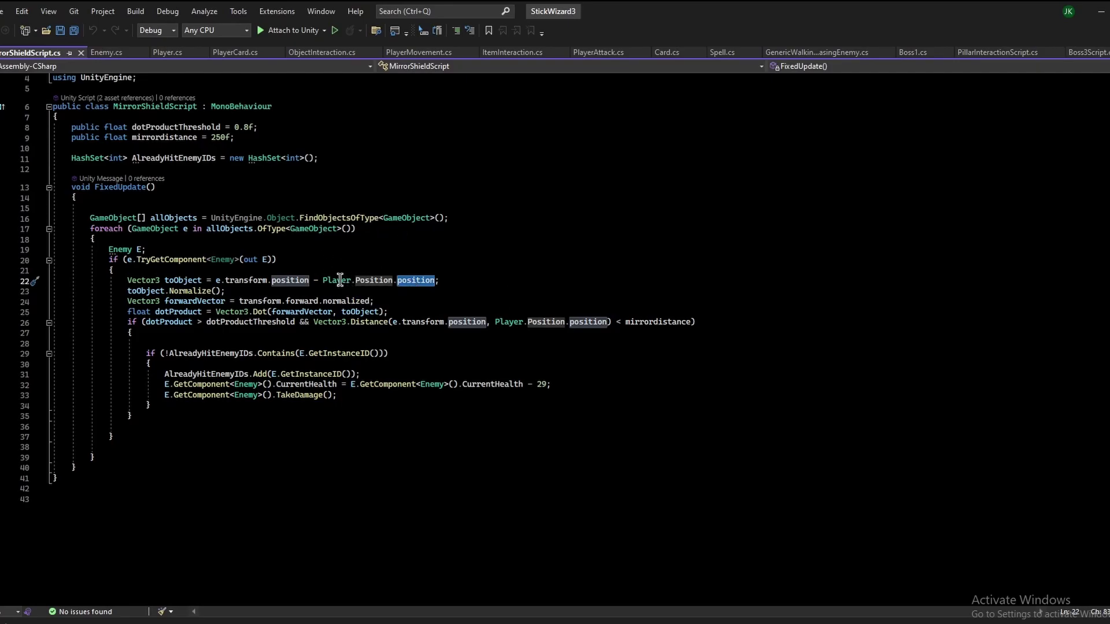
click(251, 281)
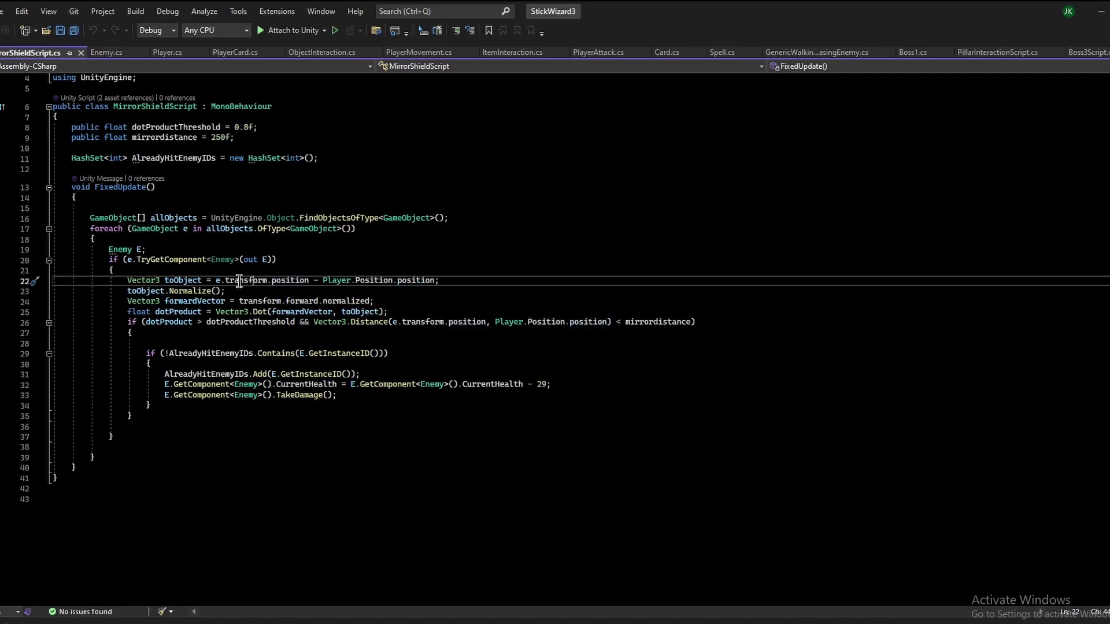
click(359, 281)
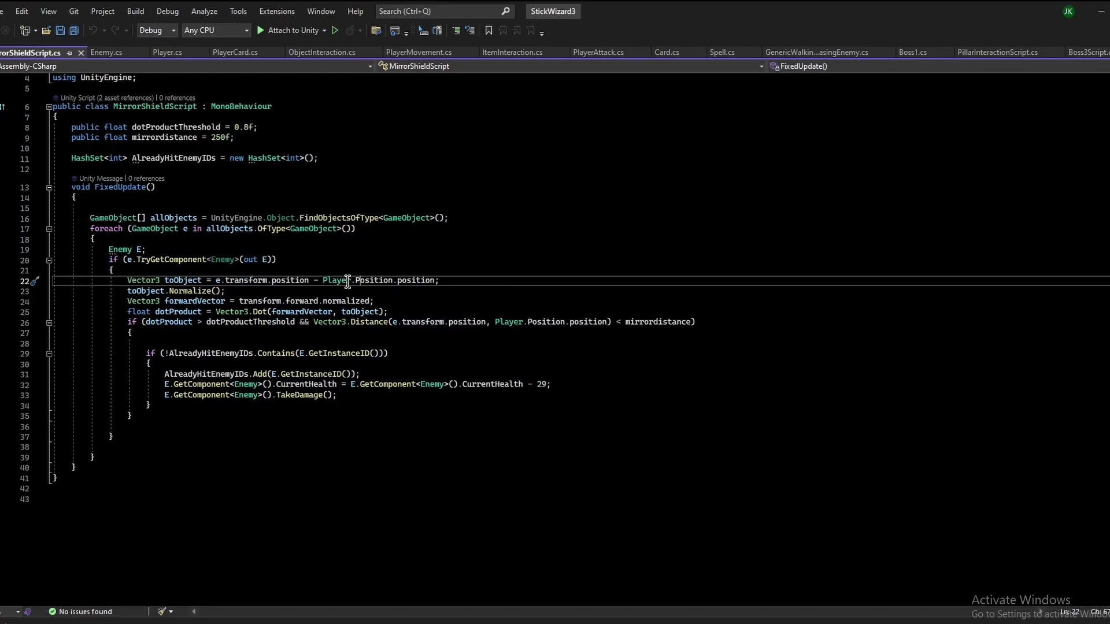
click(267, 282)
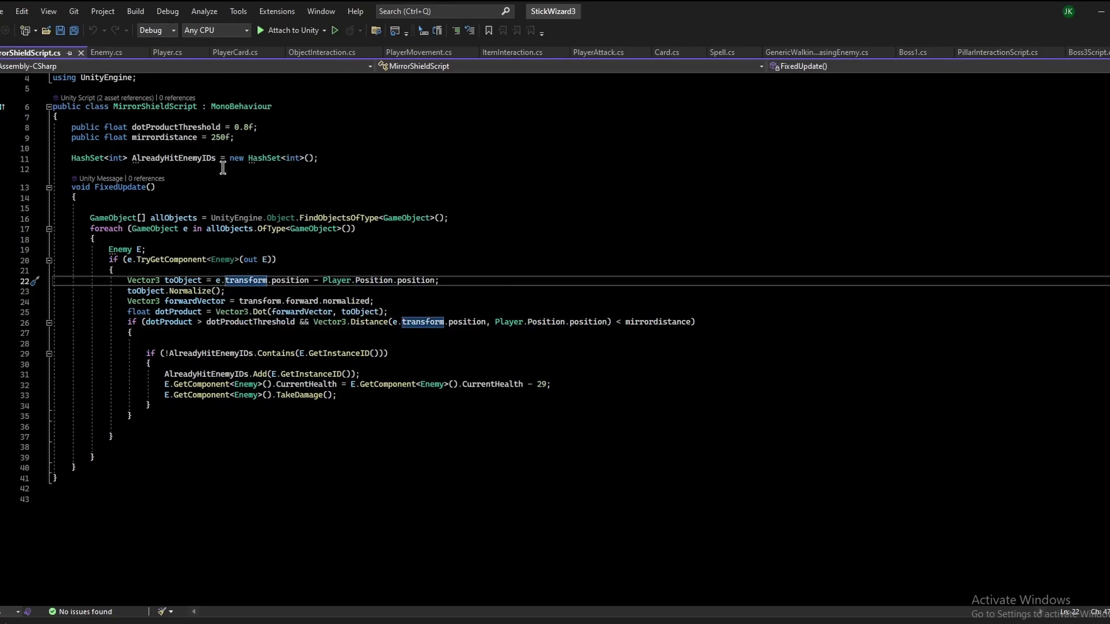
Highlight the 0.8f value of dotProductThreshold and the line computing dotProduct with Vector3.Dot
drag(258, 127, 234, 127)
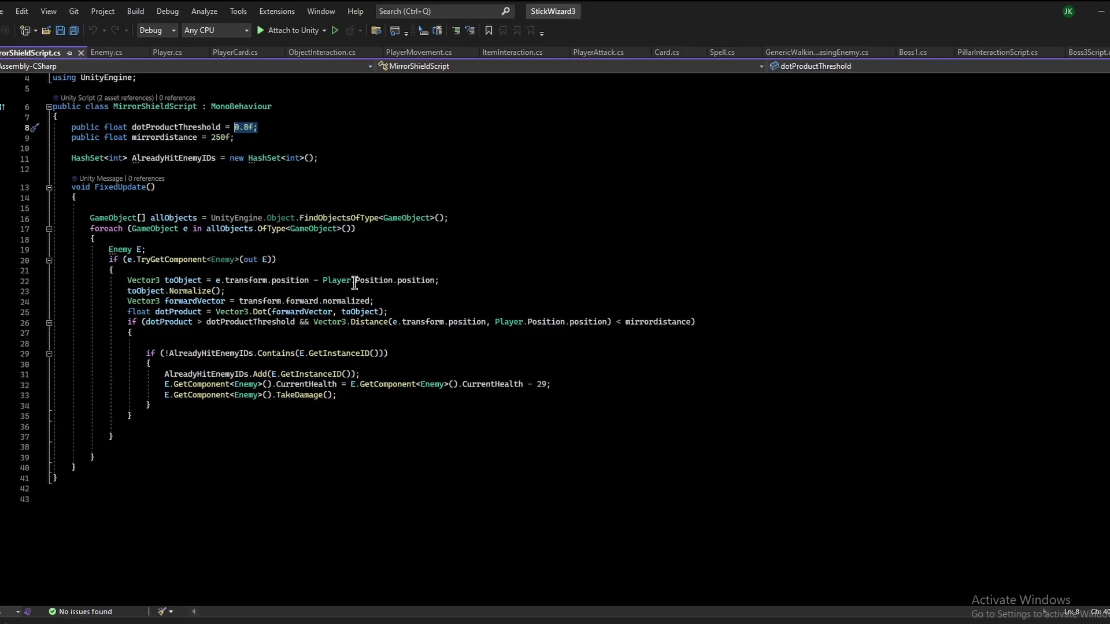
click(205, 313)
drag(129, 312, 379, 312)
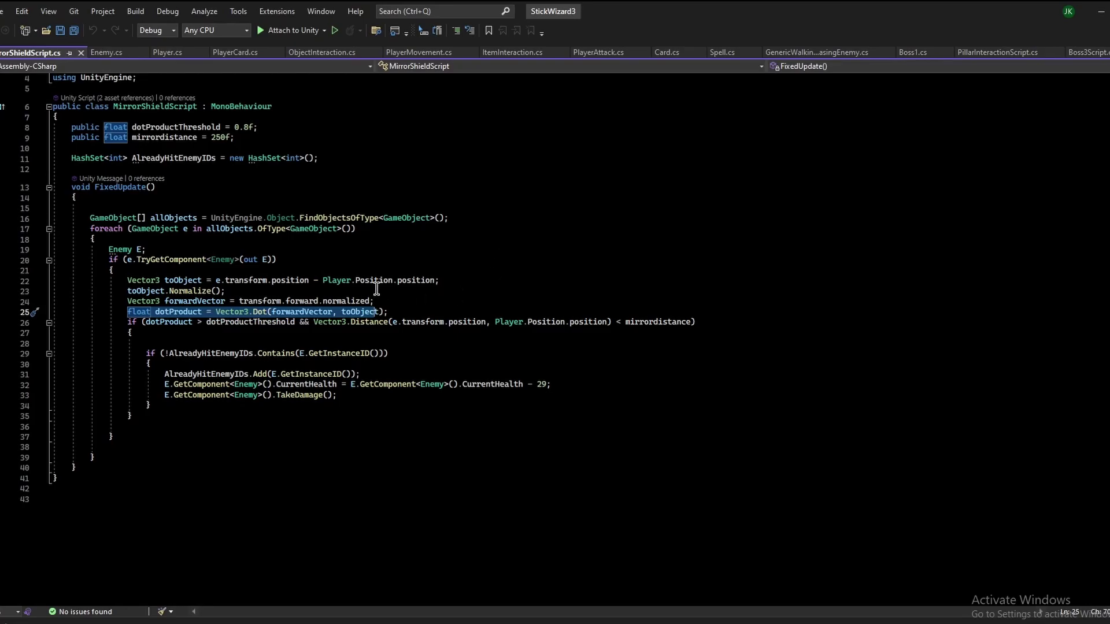
Switch to Paint and start a blank canvas without saving the old sketch, placing the window beside the code
key(alt+Tab)
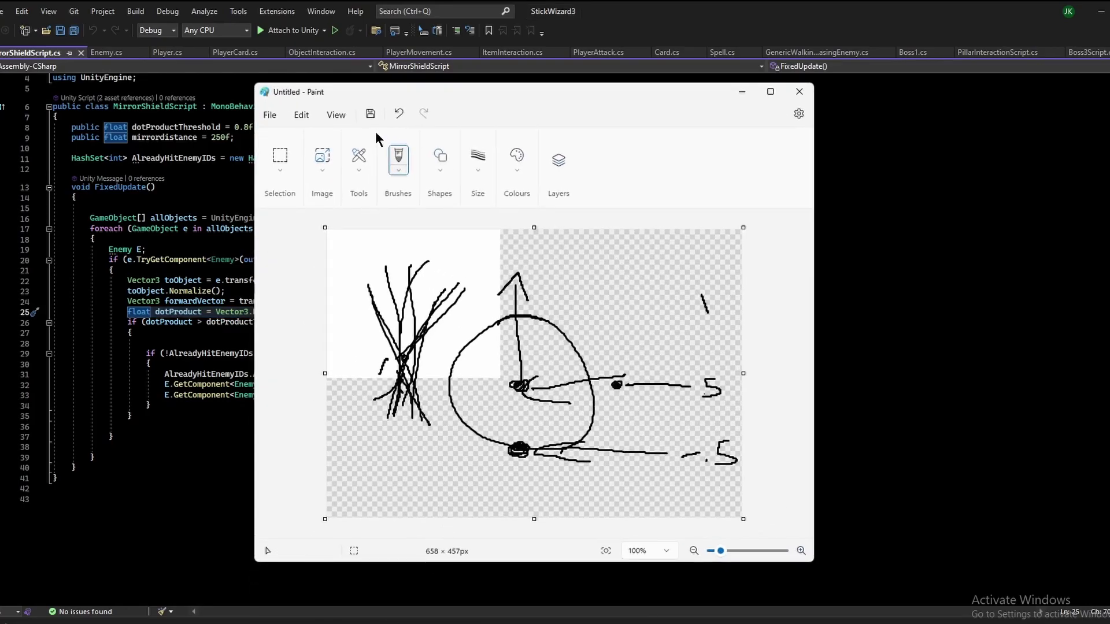
click(299, 115)
click(270, 114)
click(295, 138)
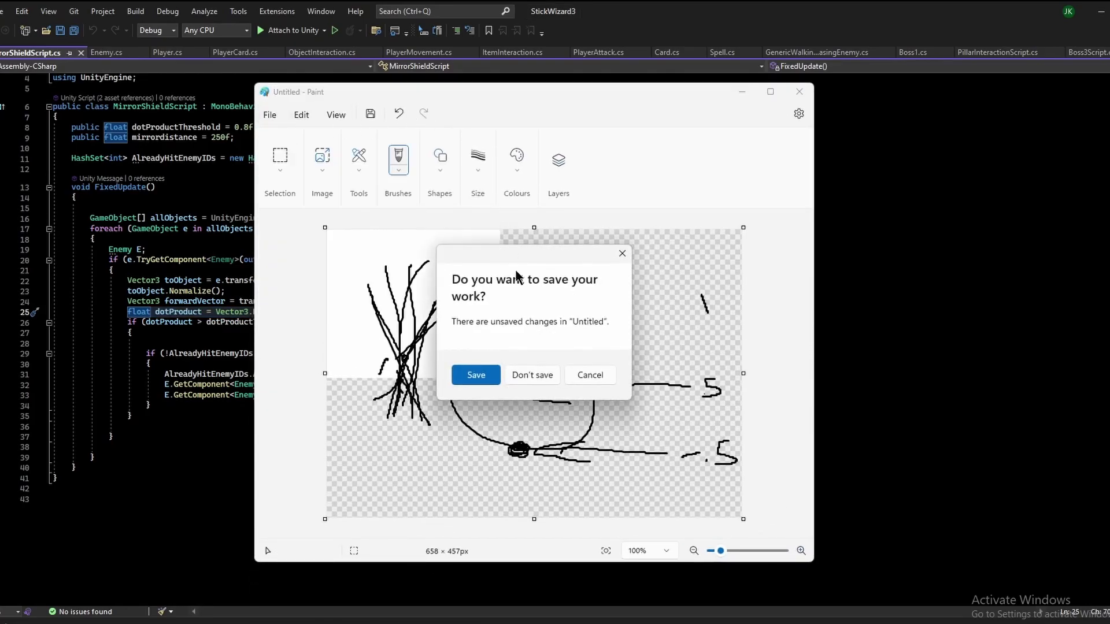
click(530, 374)
drag(552, 103, 869, 76)
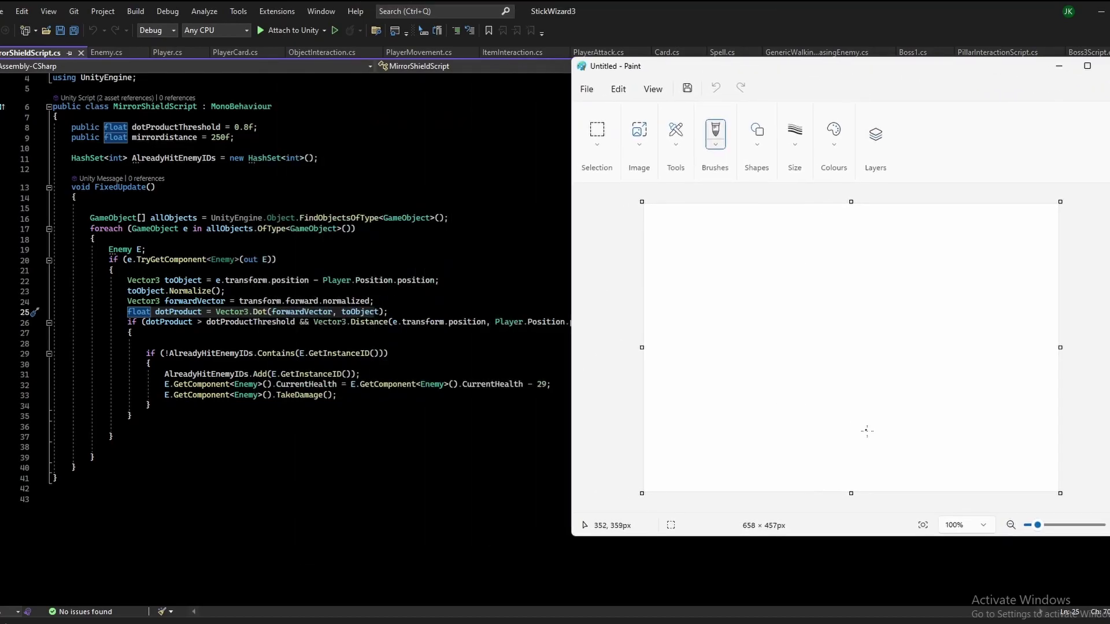
Sketch two circles one above the other joined by near-vertical lines, plus a slanted line from the lower circle labelled 20%
drag(861, 421, 854, 435)
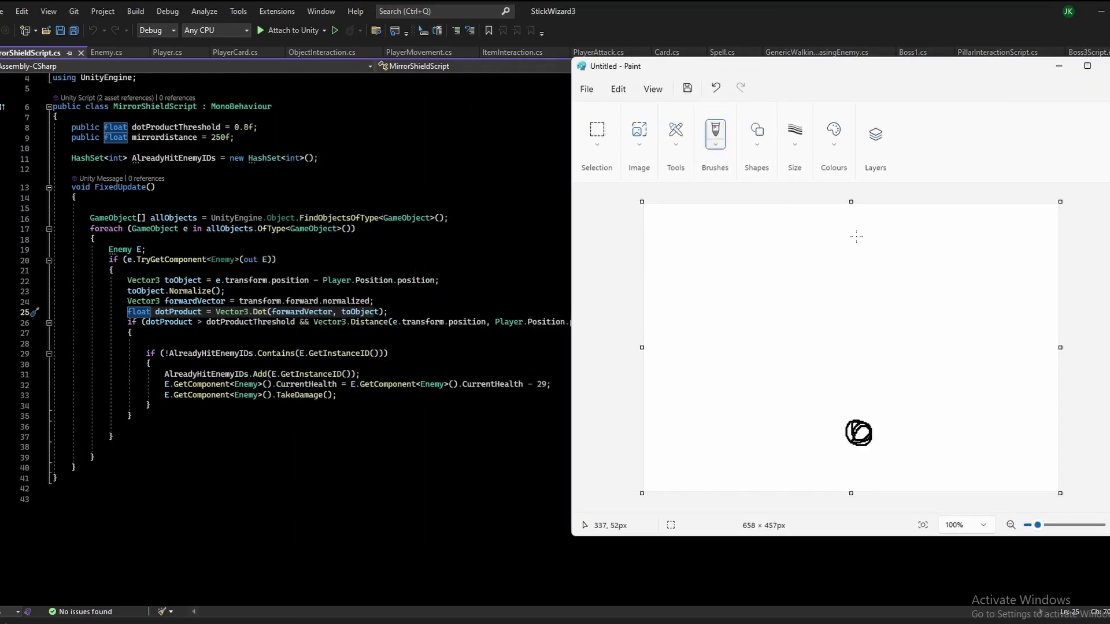
mouse_move(856, 236)
mouse_down()
mouse_move(841, 243)
mouse_move(861, 248)
mouse_up()
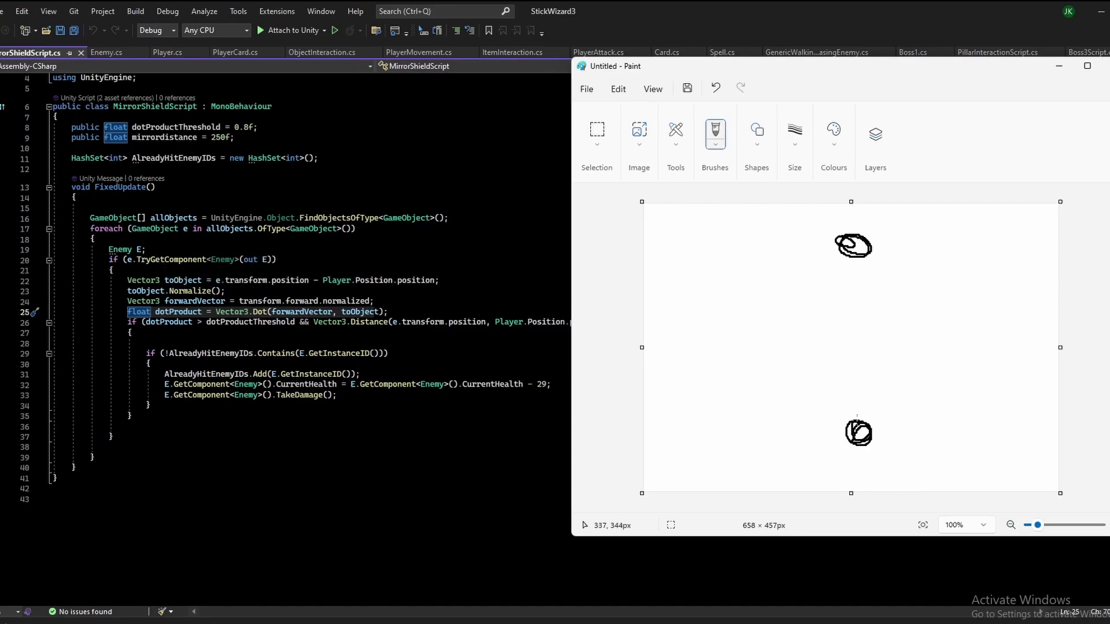
mouse_move(860, 415)
mouse_down()
mouse_move(847, 249)
mouse_move(843, 414)
mouse_up()
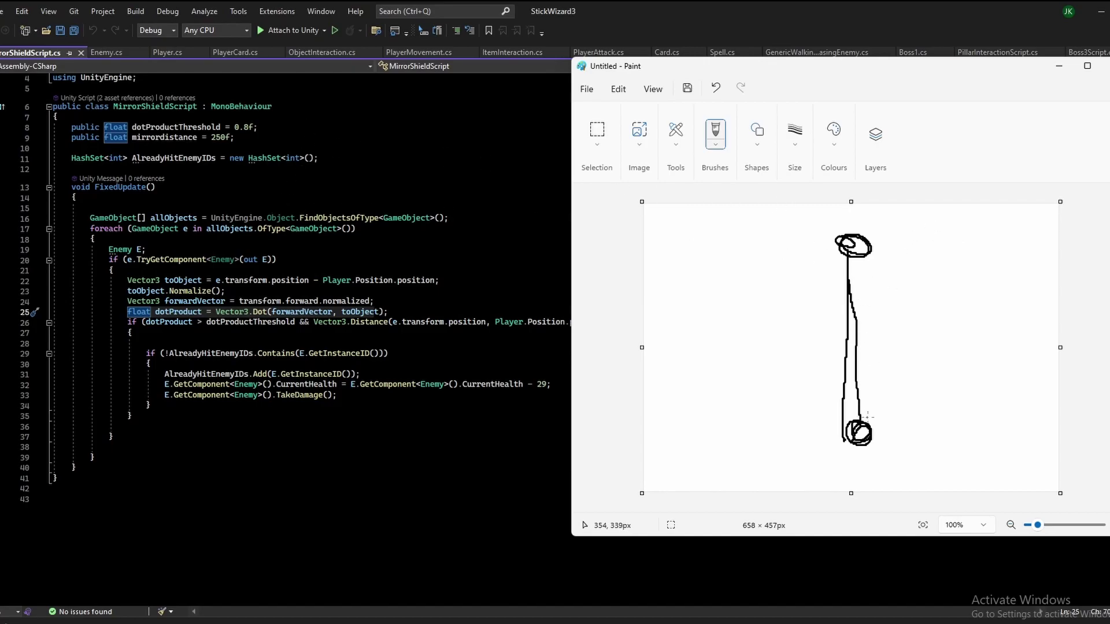
drag(917, 247, 866, 411)
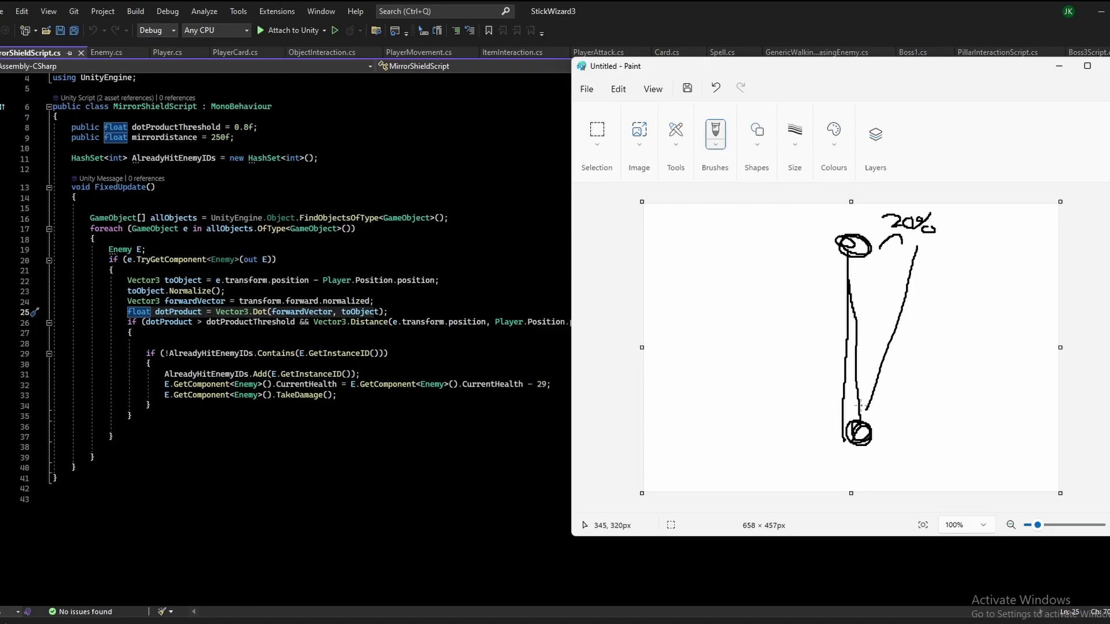
Return to MirrorShieldScript.cs in Visual Studio and highlight the CurrentHealth - 29 expression and the TakeDamage() call
click(513, 290)
drag(351, 385, 527, 397)
click(404, 386)
drag(449, 384, 550, 383)
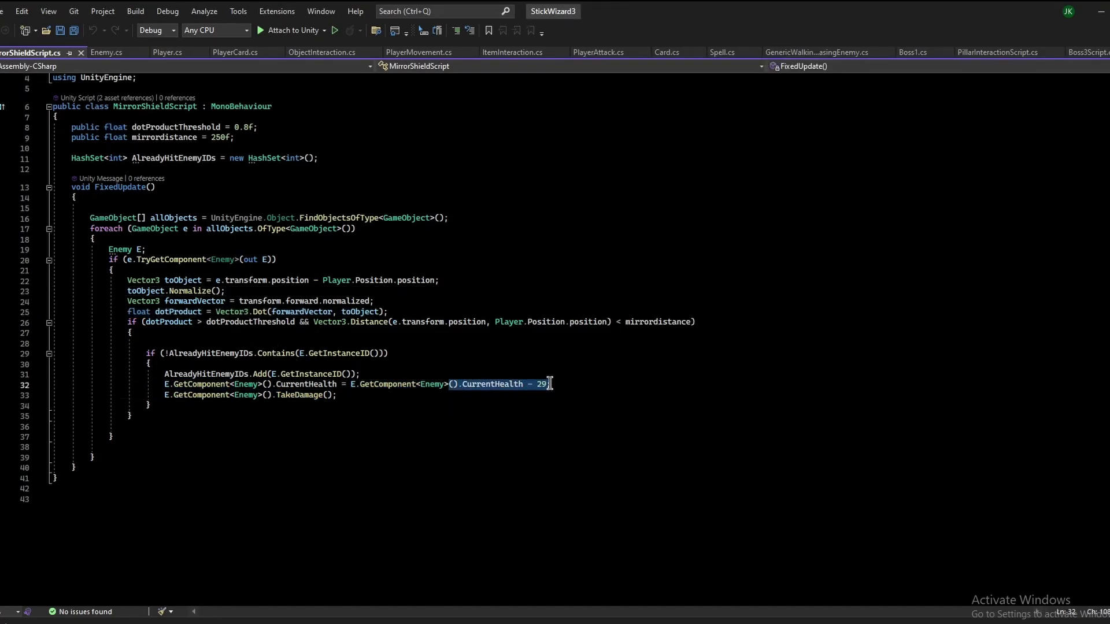
drag(272, 395, 337, 395)
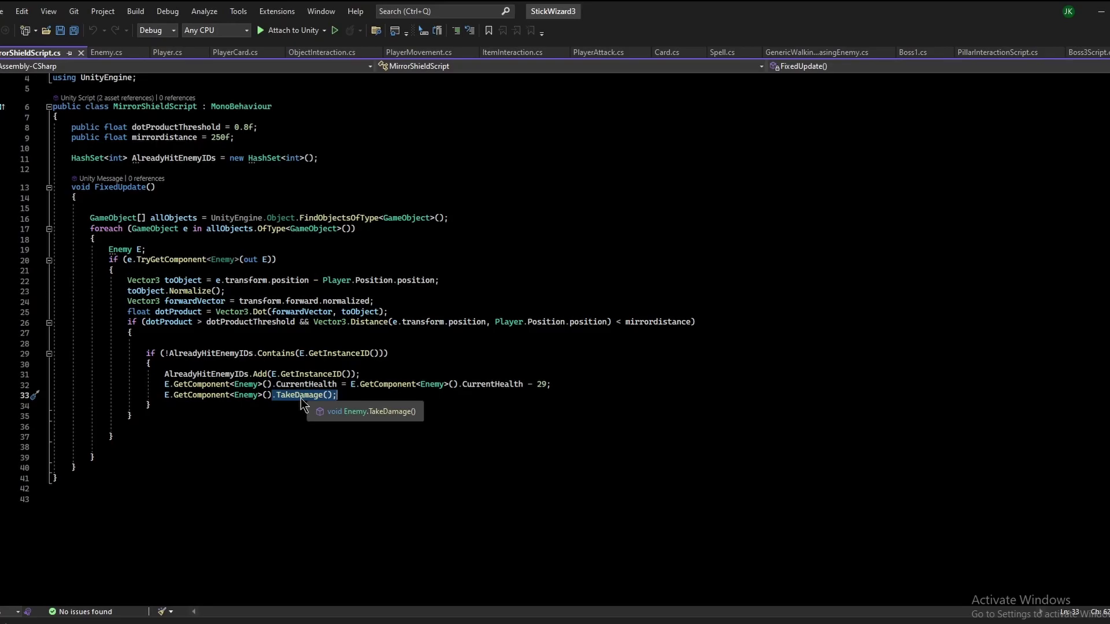
Highlight AlreadyHitEnemyIDs in the HashSet<int> declaration and in the Add call, including its GetInstanceID argument
click(151, 159)
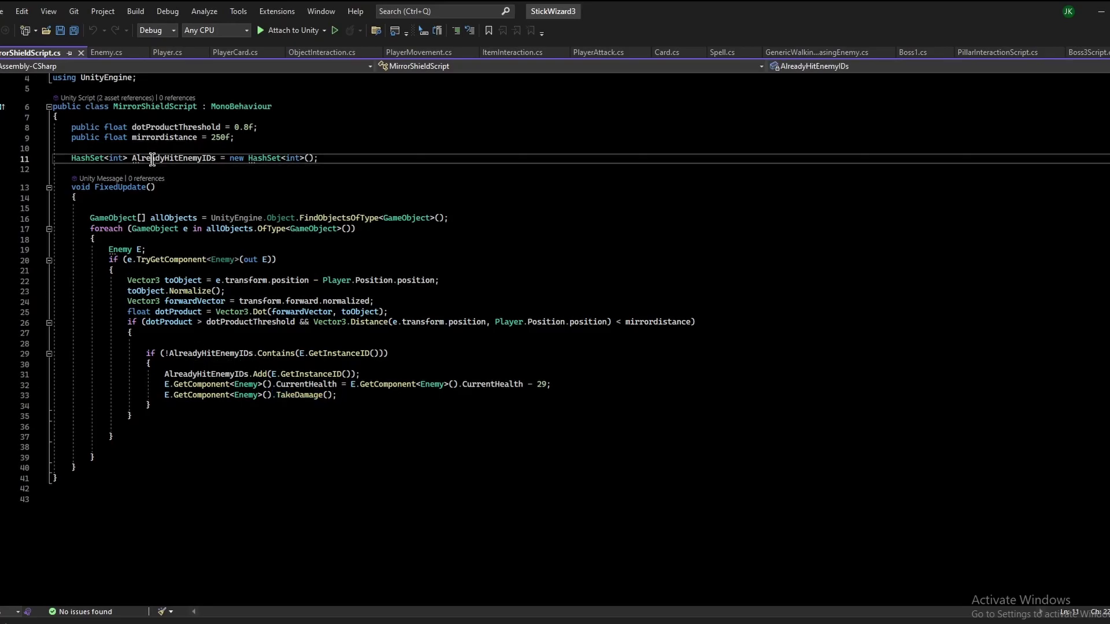
drag(76, 157, 133, 159)
double_click(167, 160)
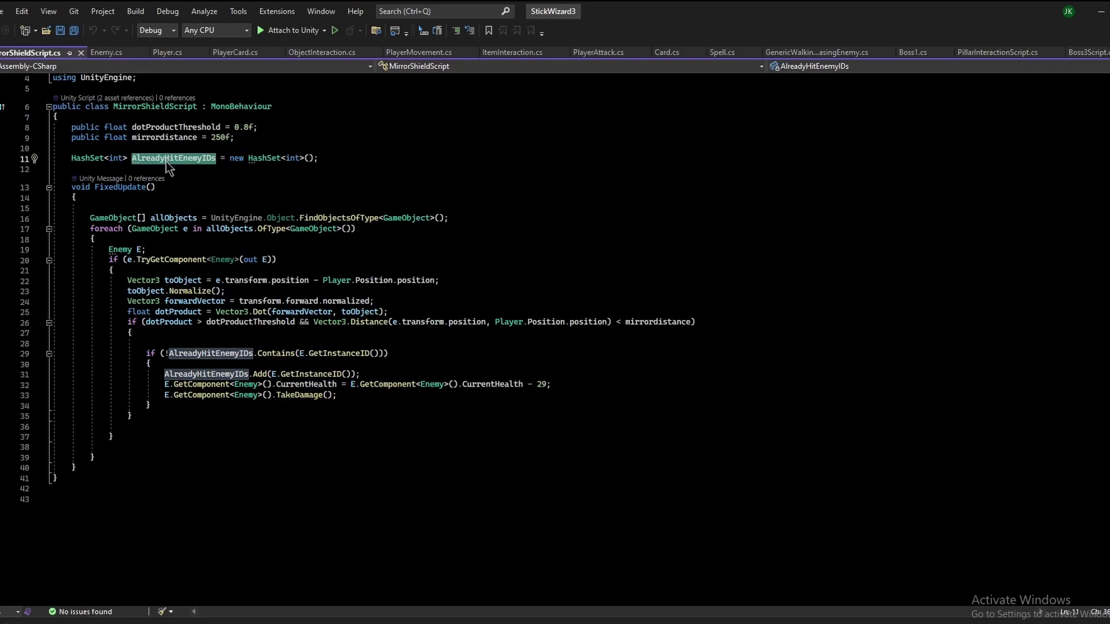
double_click(215, 375)
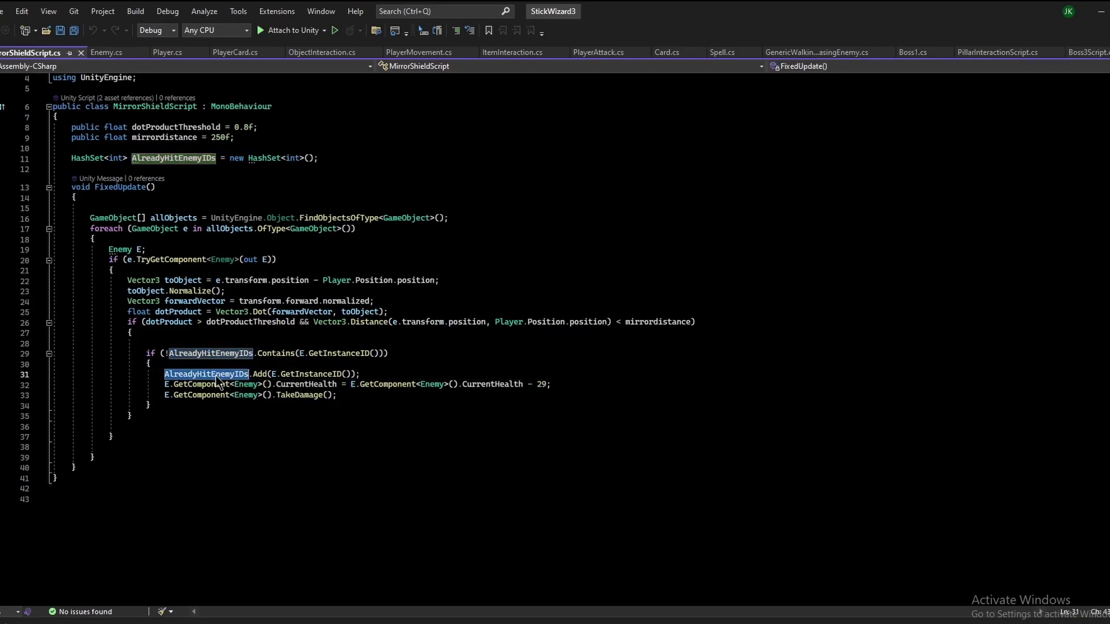
click(292, 374)
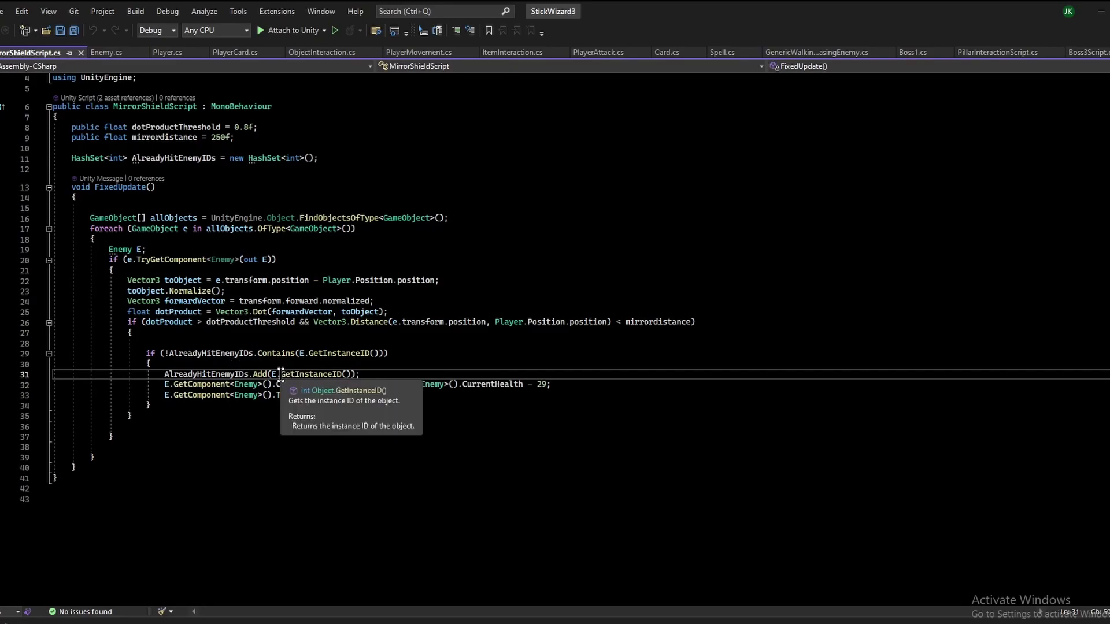
drag(282, 374, 341, 375)
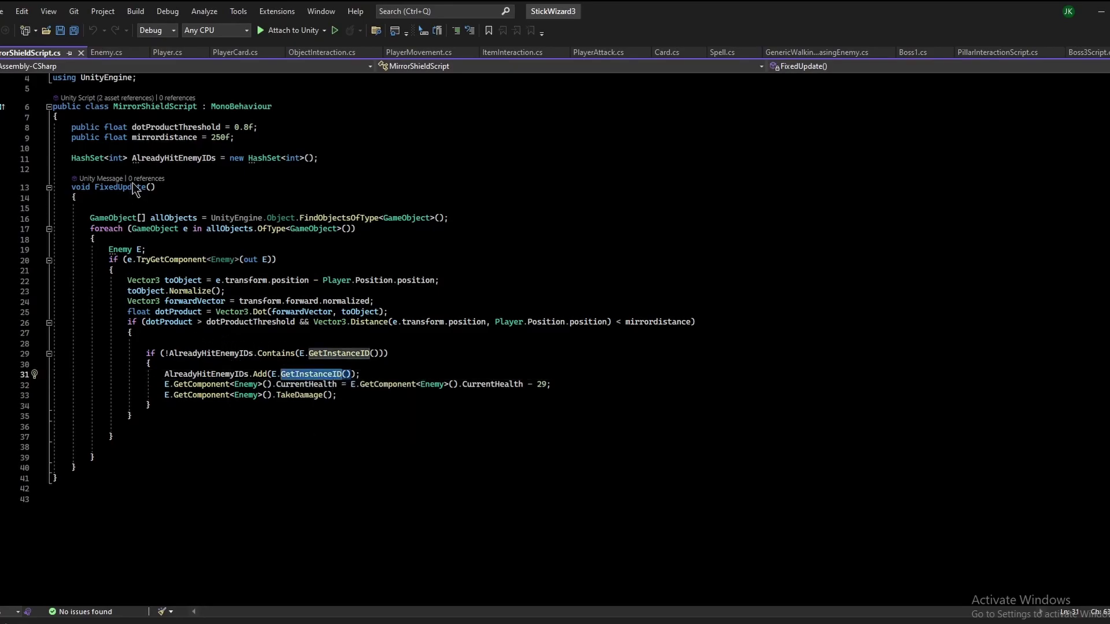
Go through the condition that AlreadyHitEnemyIDs does not contain E.GetInstanceID(), relating it to the HashSet<int> declaration
drag(161, 354, 388, 353)
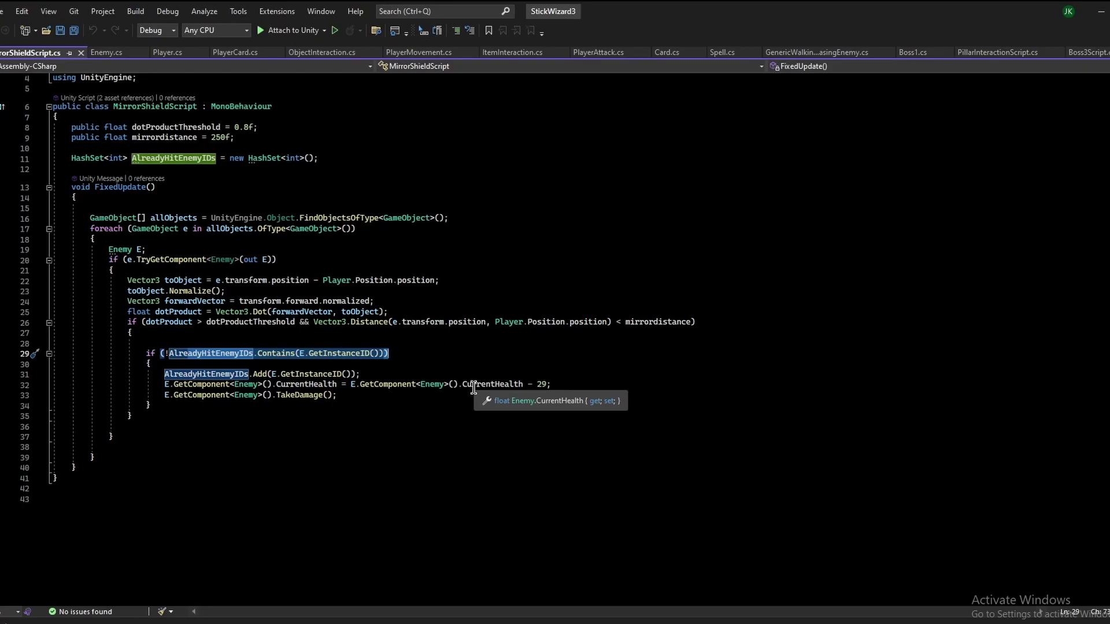
click(546, 384)
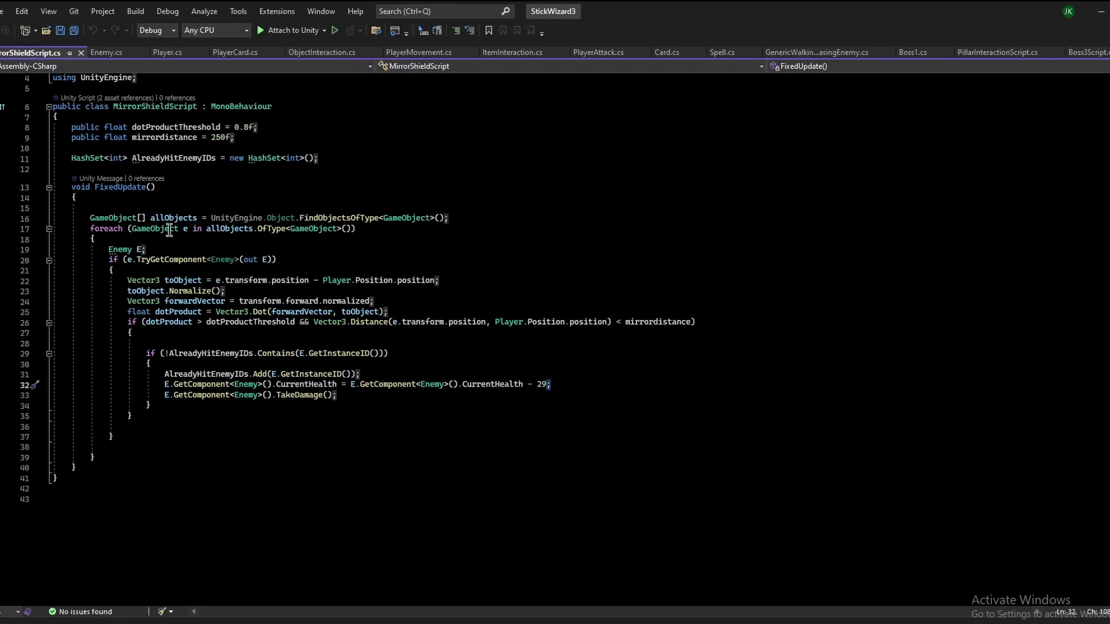
click(94, 158)
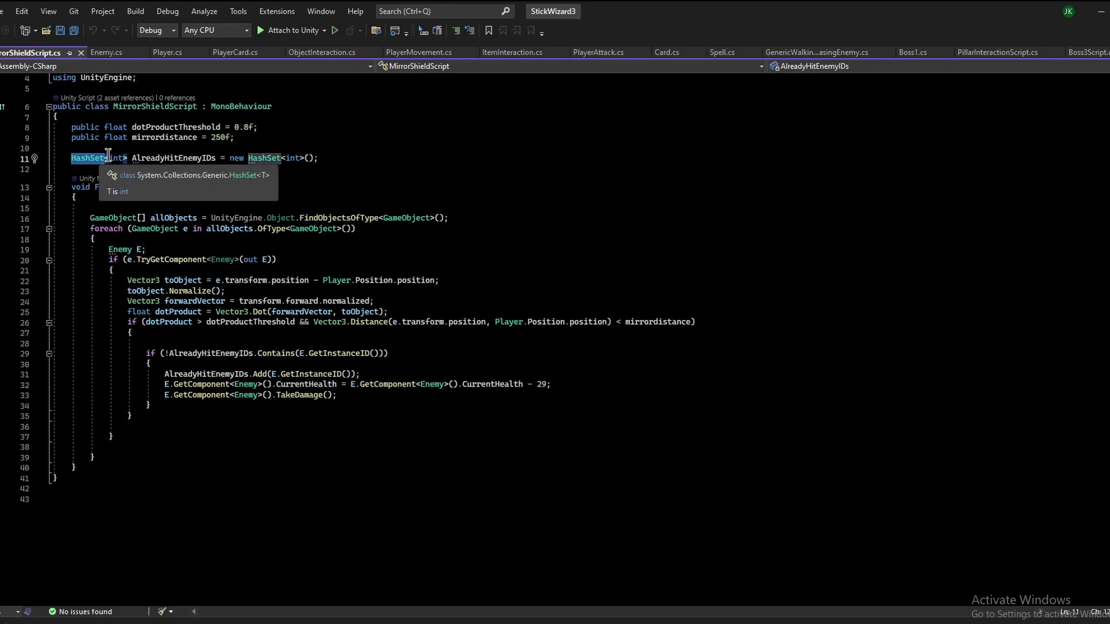
click(268, 353)
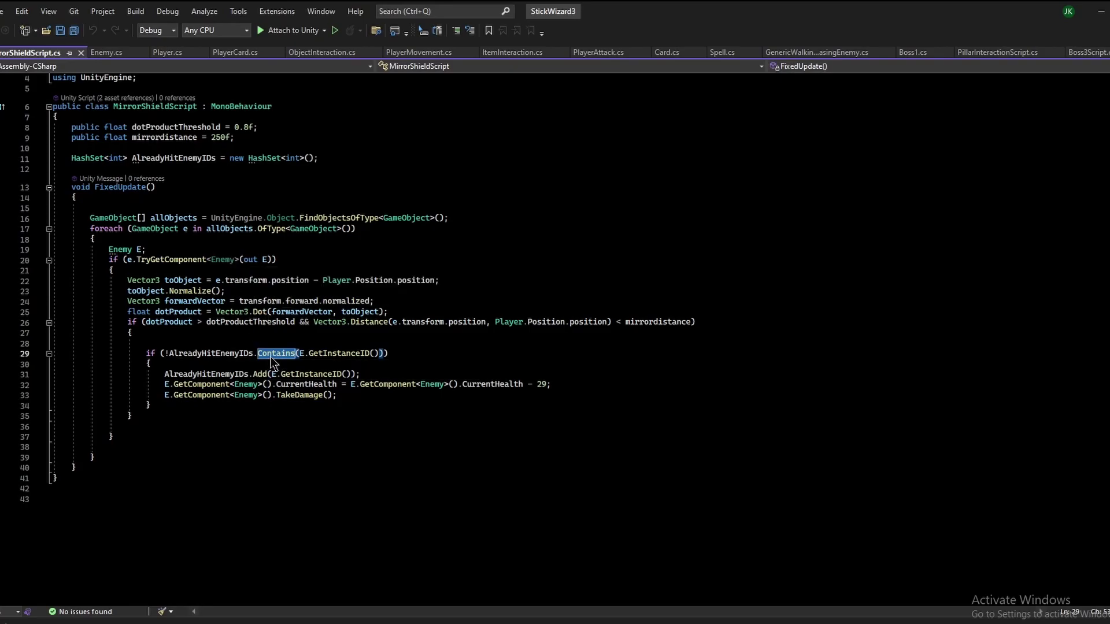
click(88, 159)
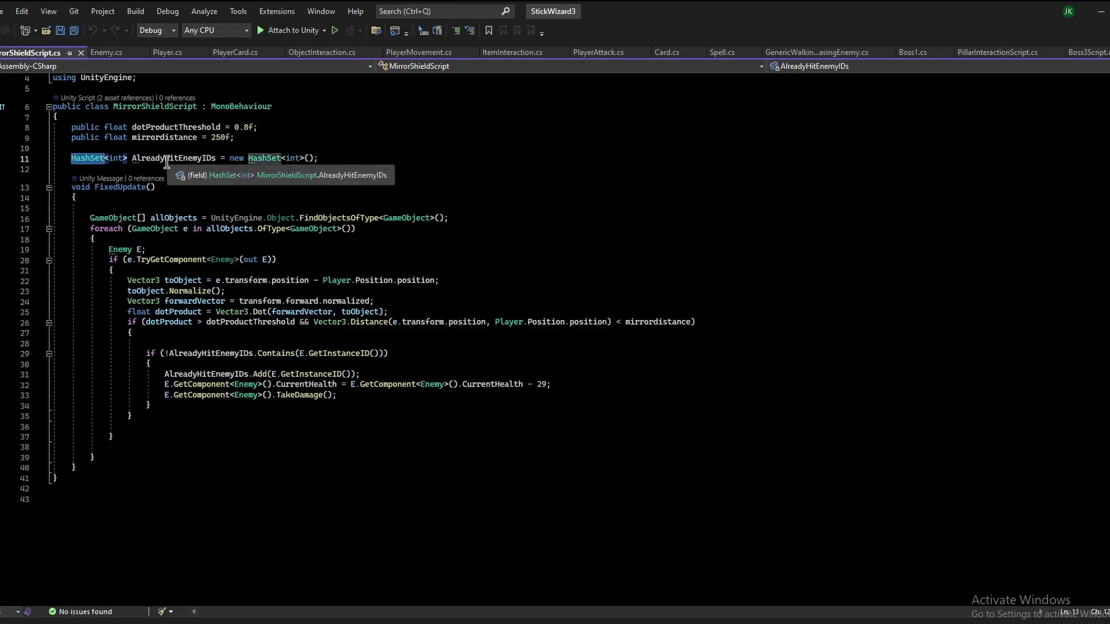
click(232, 354)
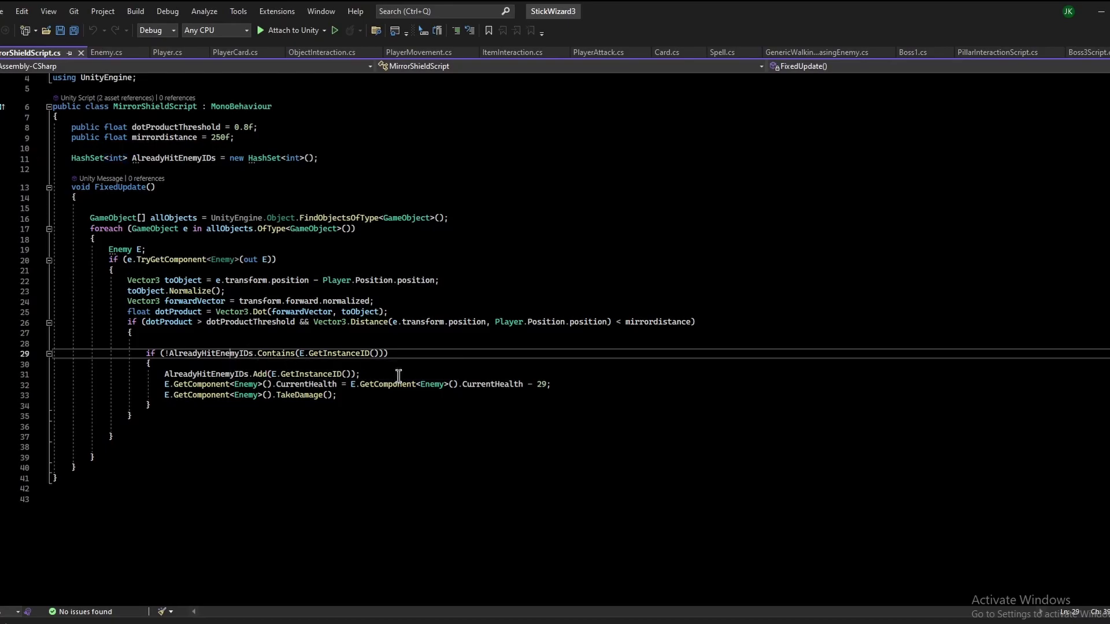
click(370, 350)
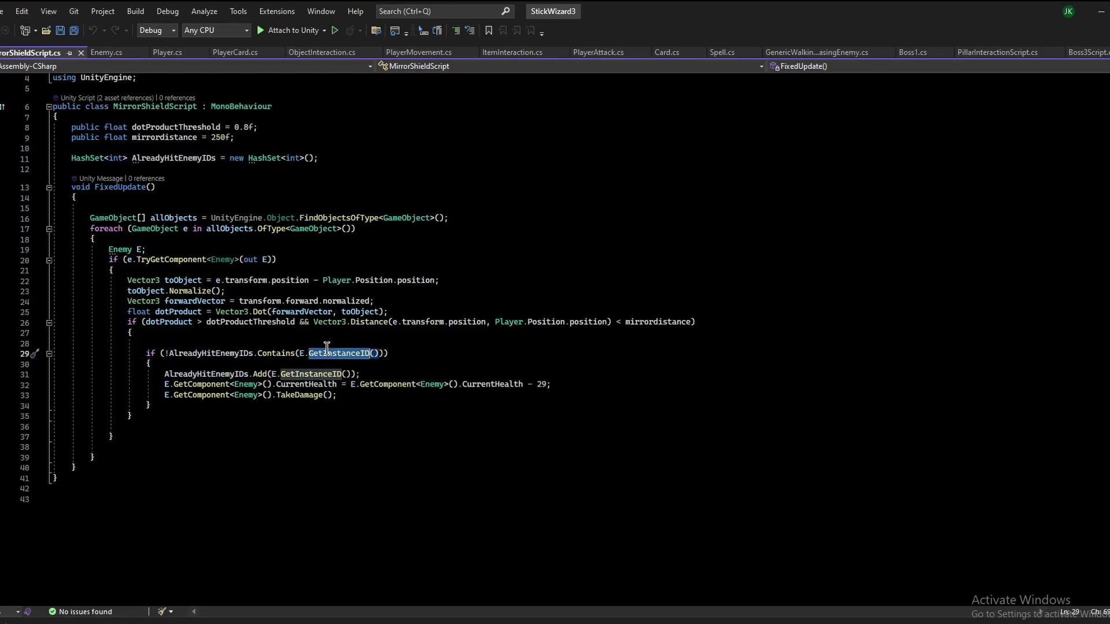
click(108, 164)
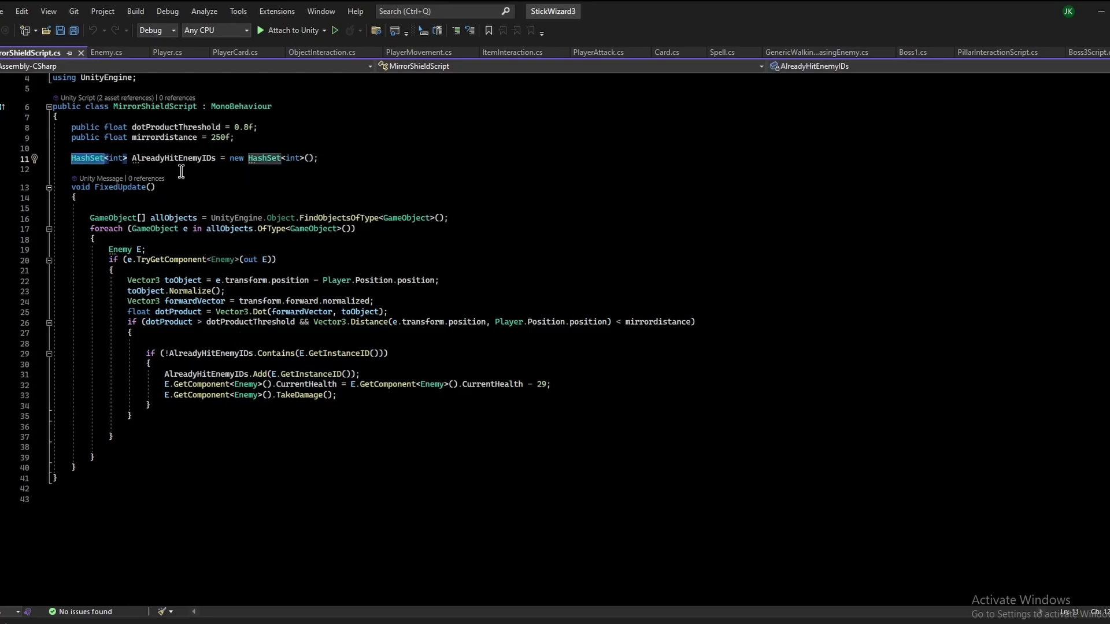
Highlight the Contains method, the AlreadyHitEnemyIDs.Add line and the two lines that reduce CurrentHealth and call TakeDamage()
click(270, 350)
double_click(270, 351)
drag(166, 375, 361, 371)
click(197, 371)
drag(167, 374, 400, 393)
double_click(230, 374)
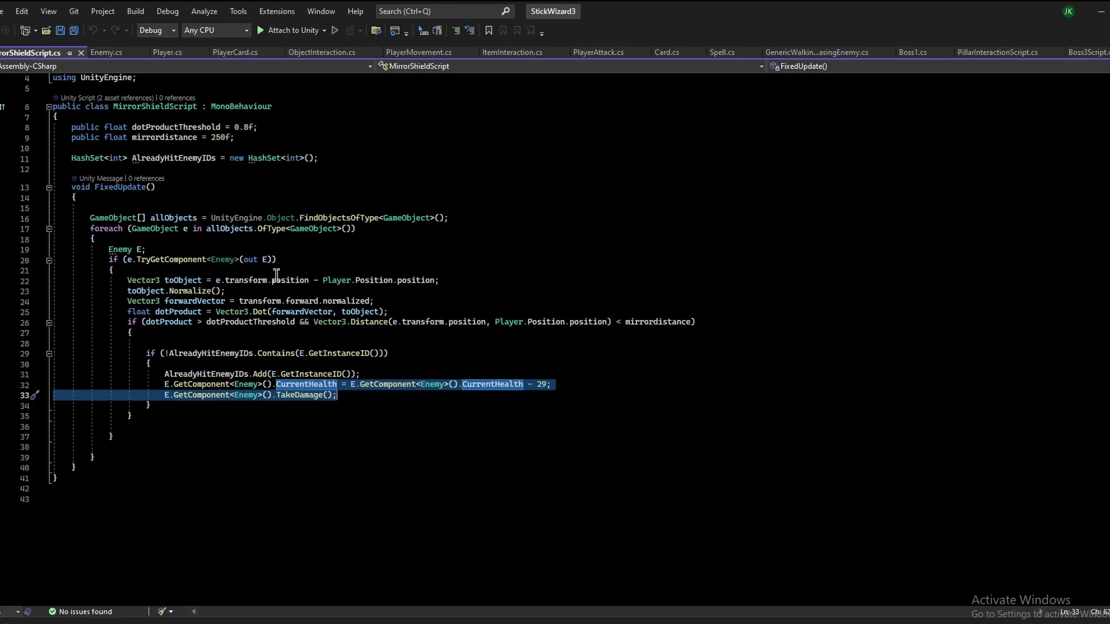
Highlight Enemy and TryGetComponent in the if condition, and look briefly at Enemy.cs before returning to MirrorShieldScript.cs
click(215, 259)
double_click(215, 259)
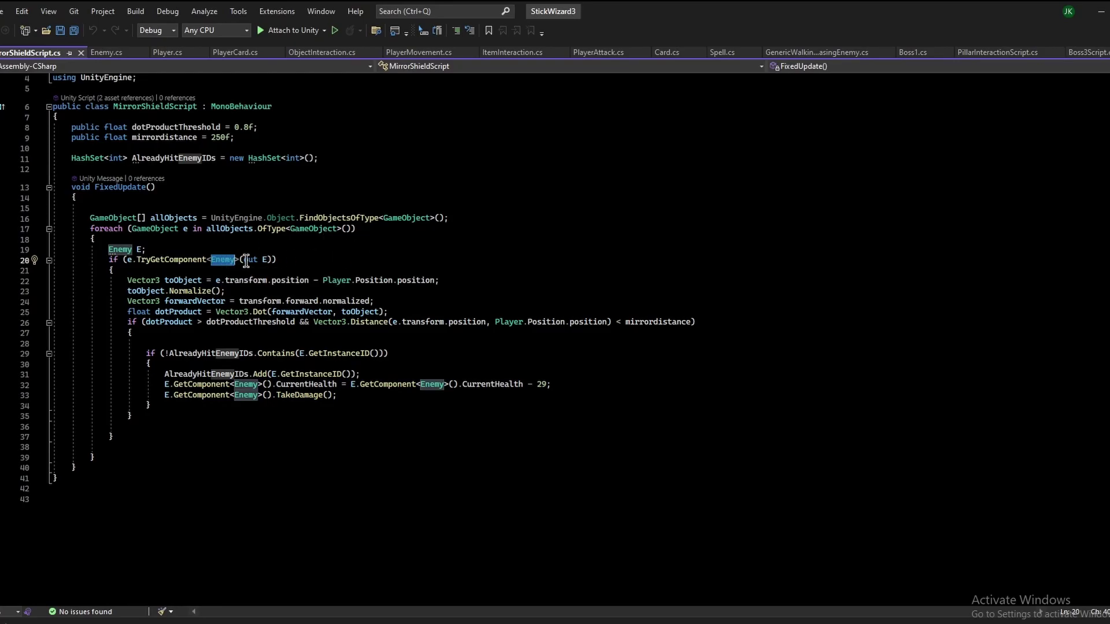
click(183, 259)
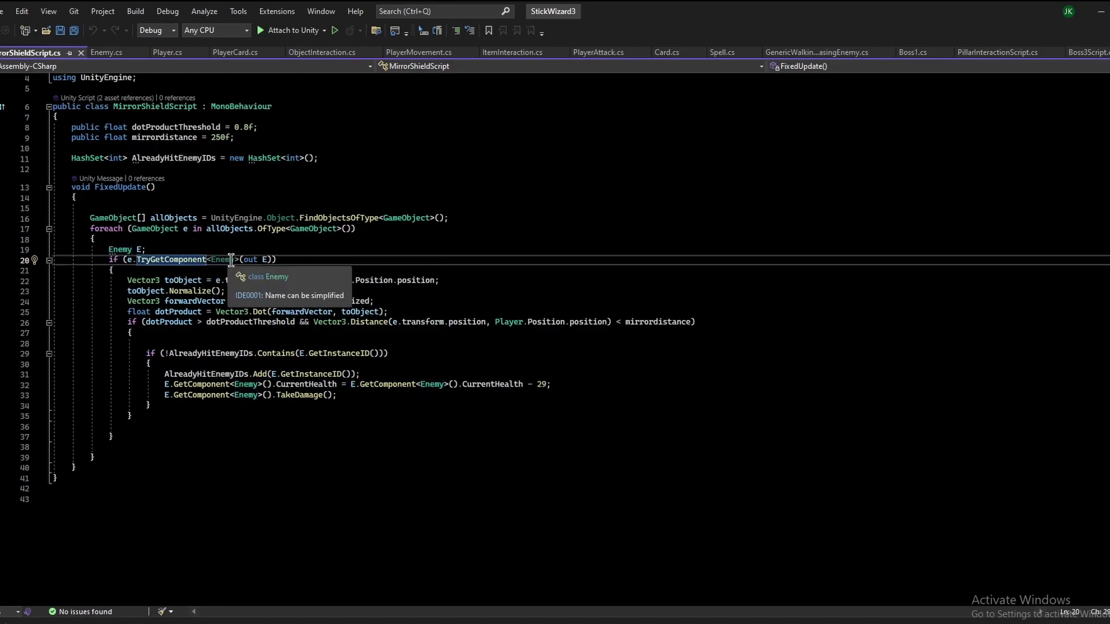
click(106, 52)
key(ctrl+Tab)
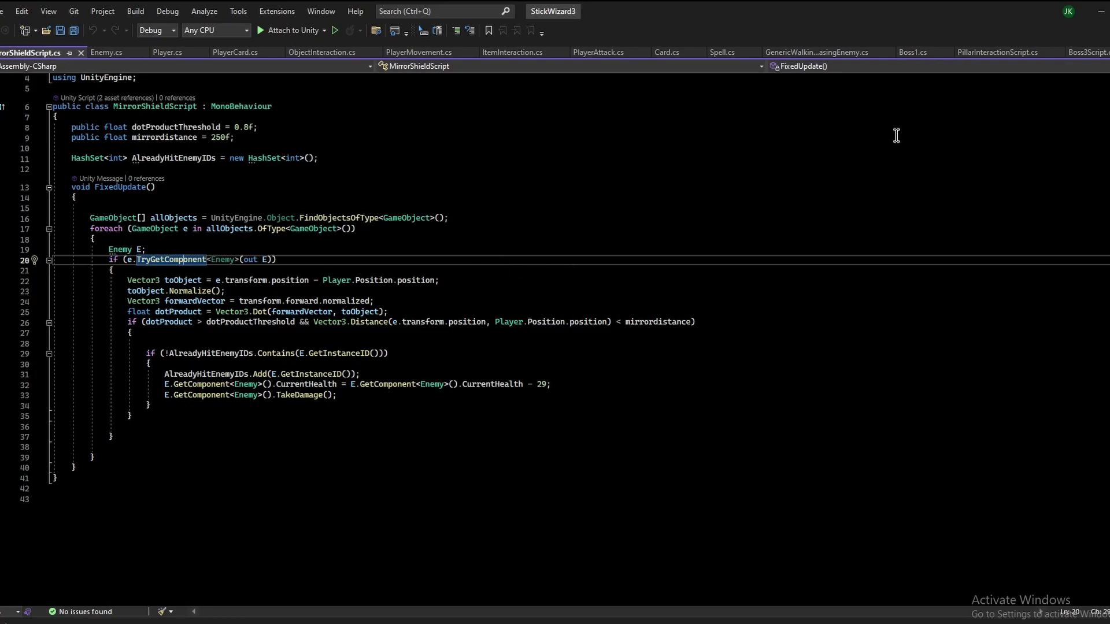
Minimise Visual Studio and close the Paint sketch without saving to return to the Unity scene
drag(884, 16, 886, 16)
click(1101, 11)
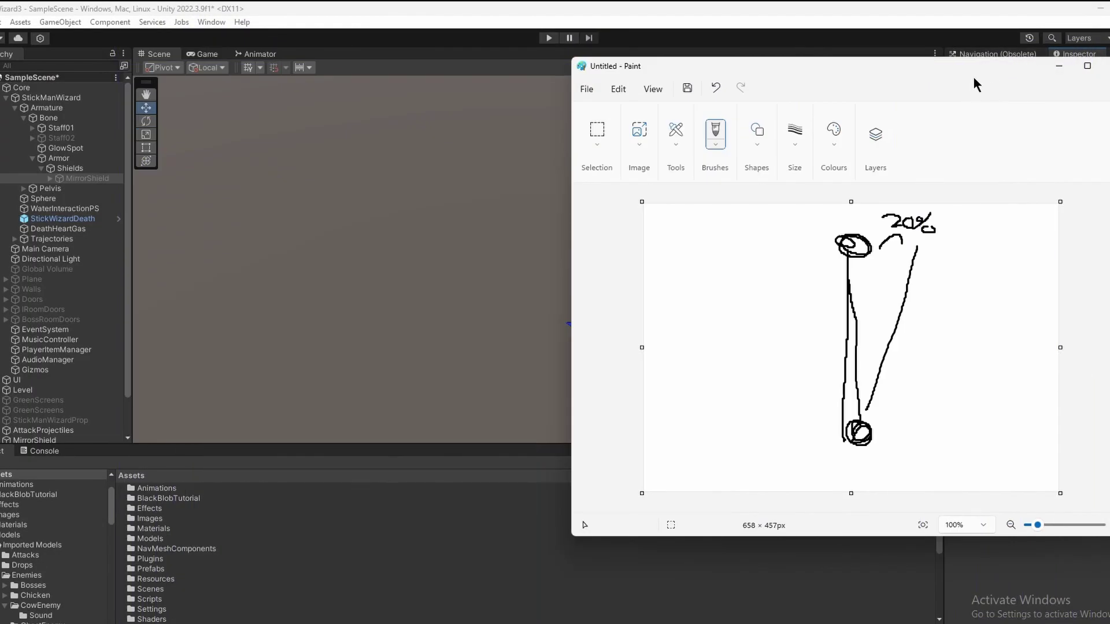
double_click(934, 69)
click(965, 75)
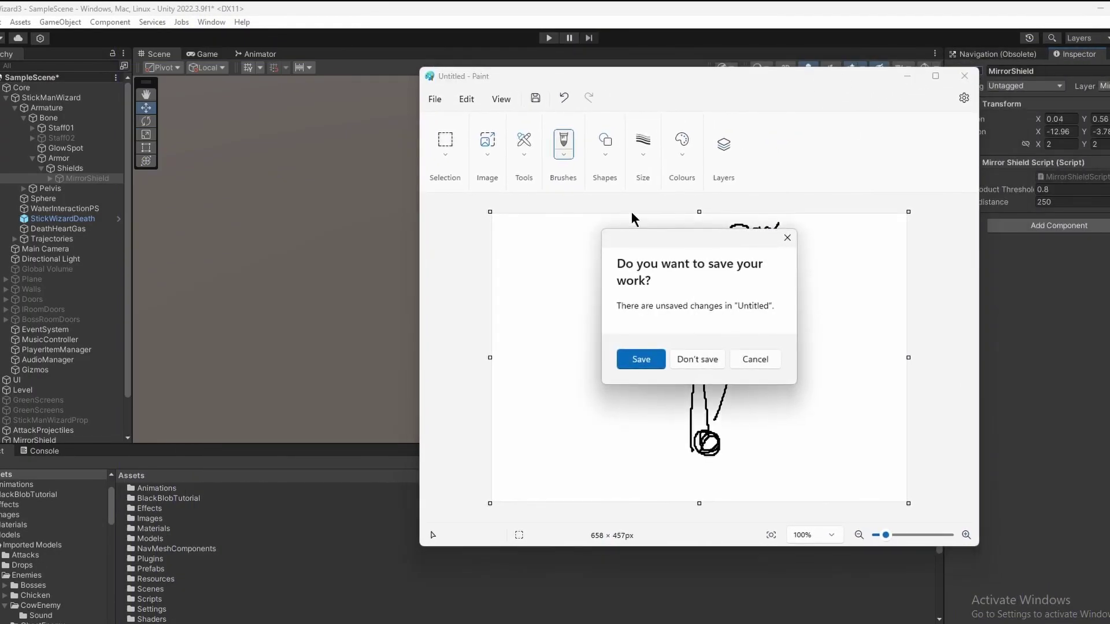
click(687, 359)
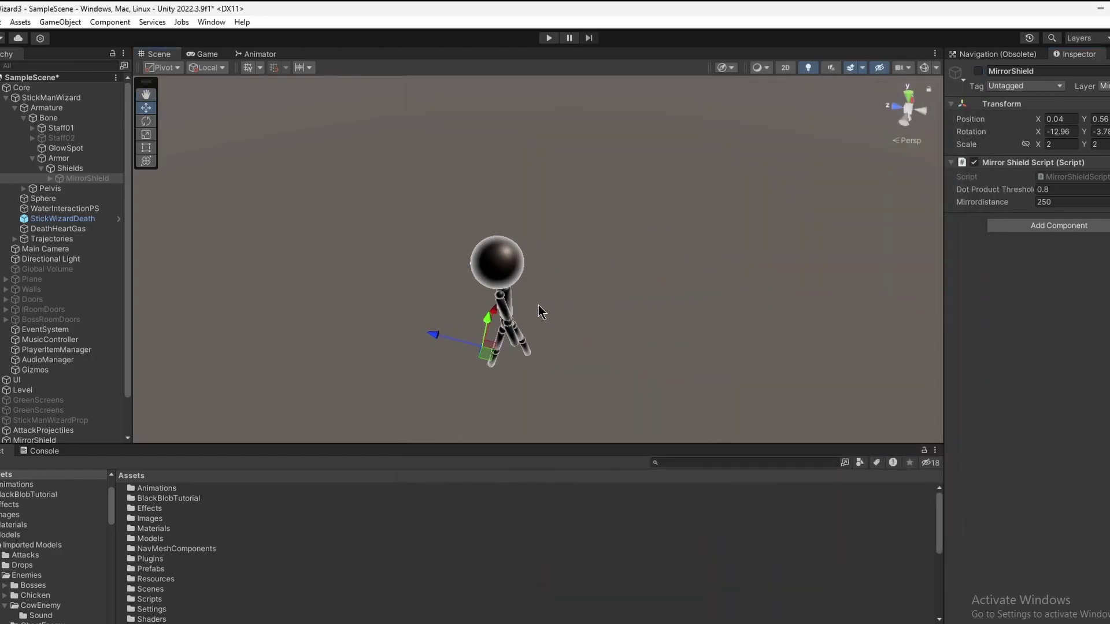
mouse_move(292, 623)
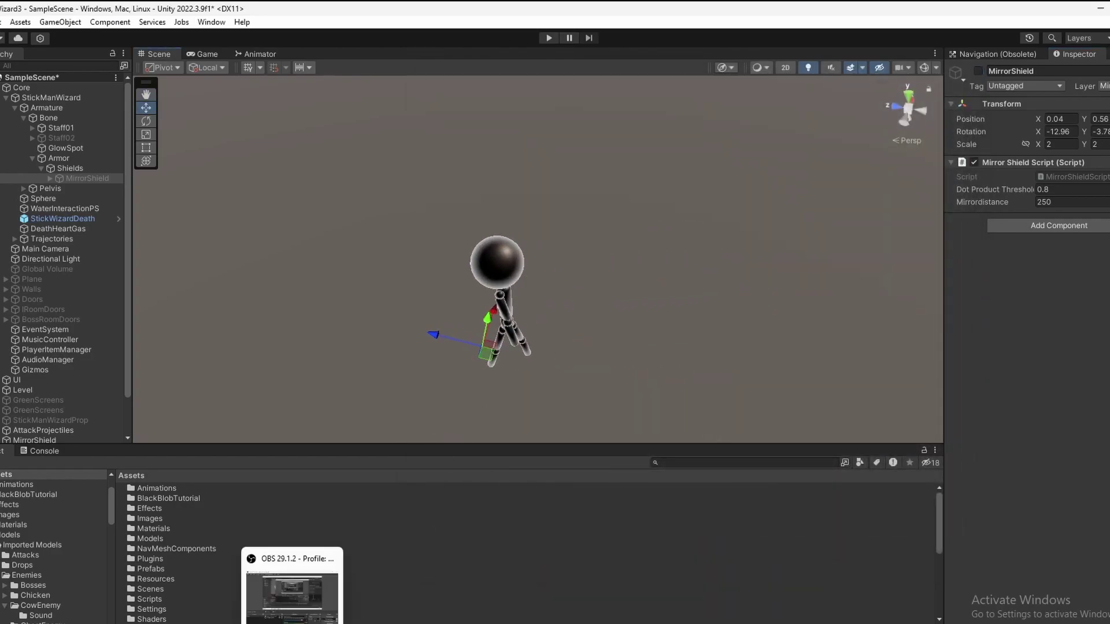